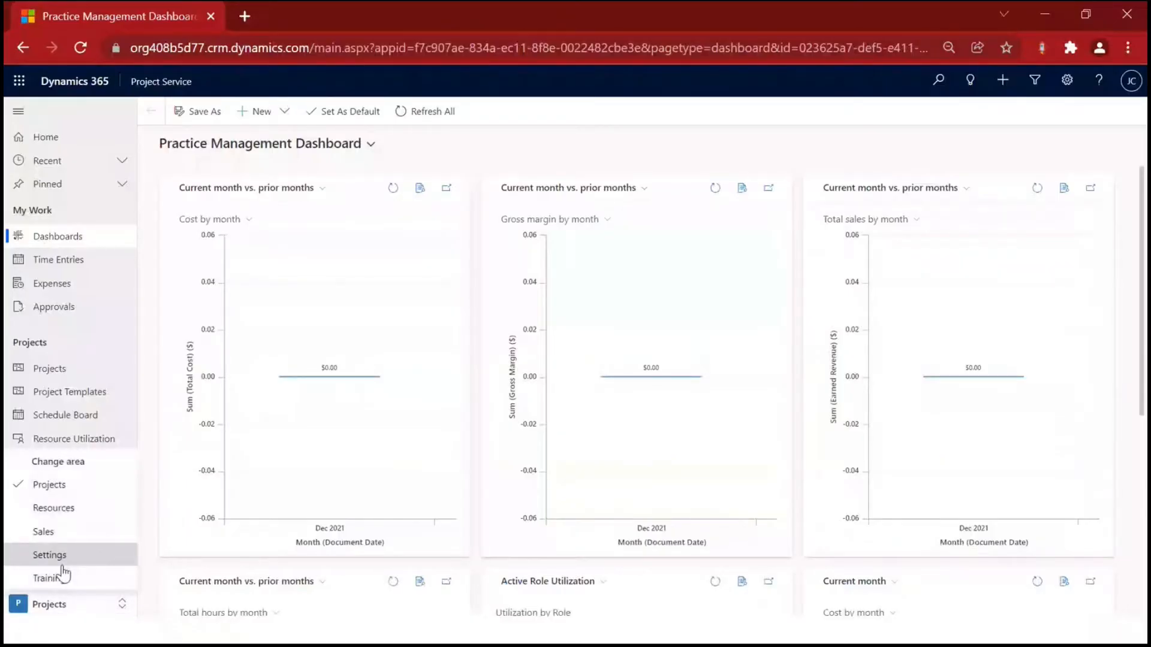
Open the Chennai organizational unit from the Settings area, review its currency and scheduling details, and return to the organizational units list
click(74, 552)
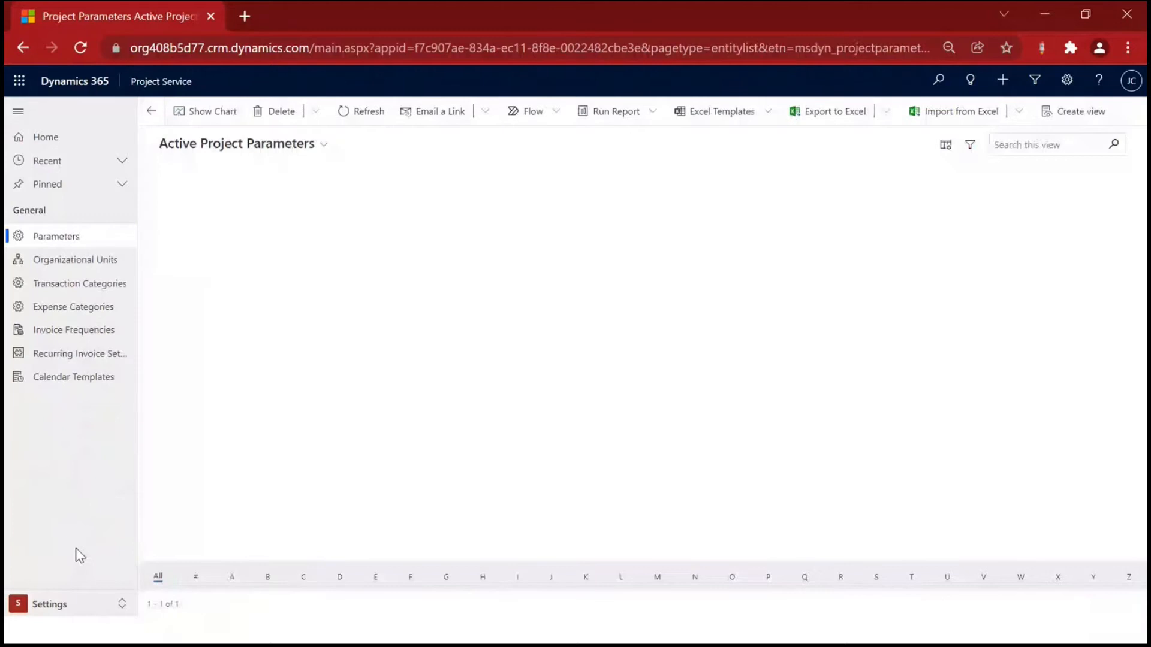
click(82, 264)
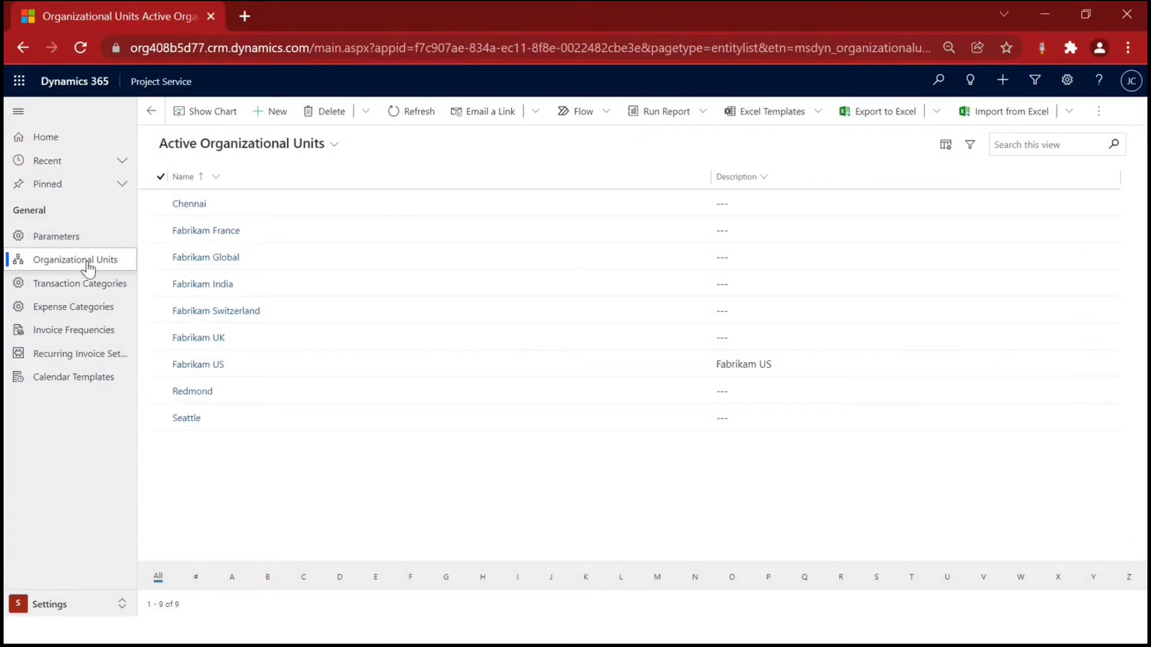
click(187, 205)
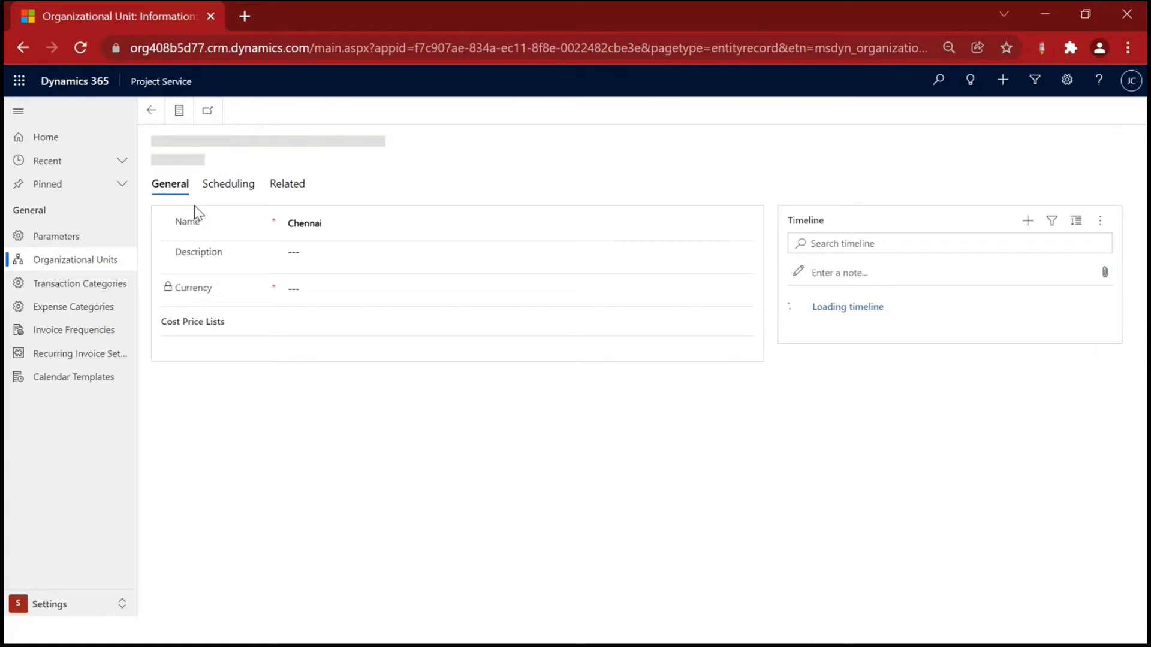
double_click(178, 291)
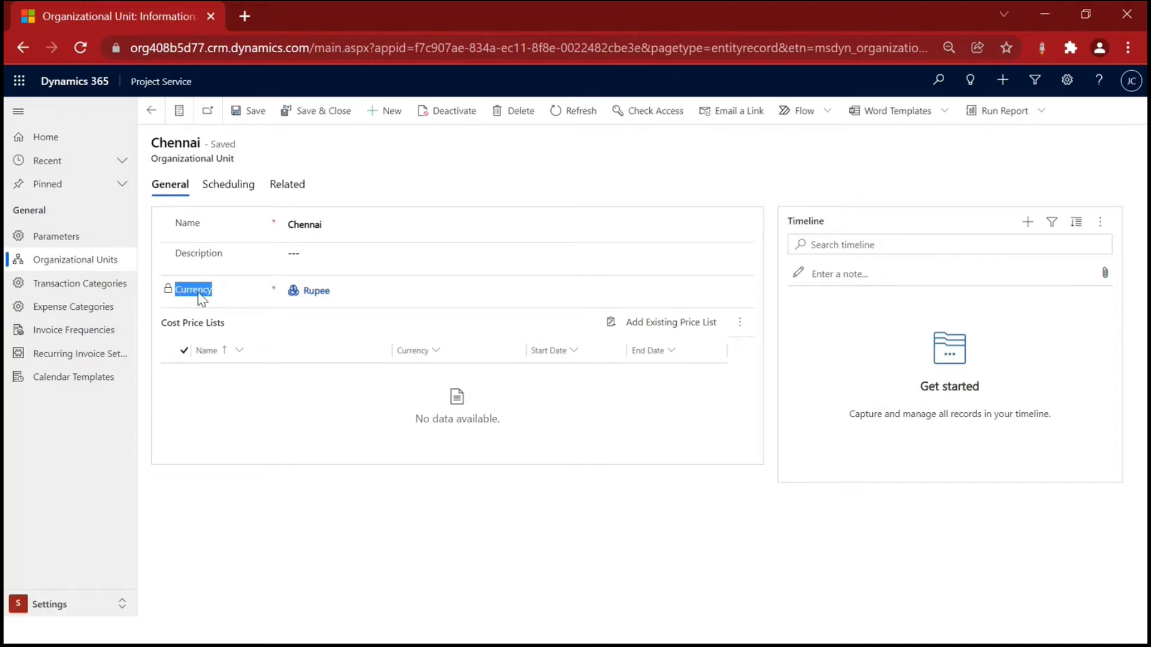
click(203, 160)
click(217, 187)
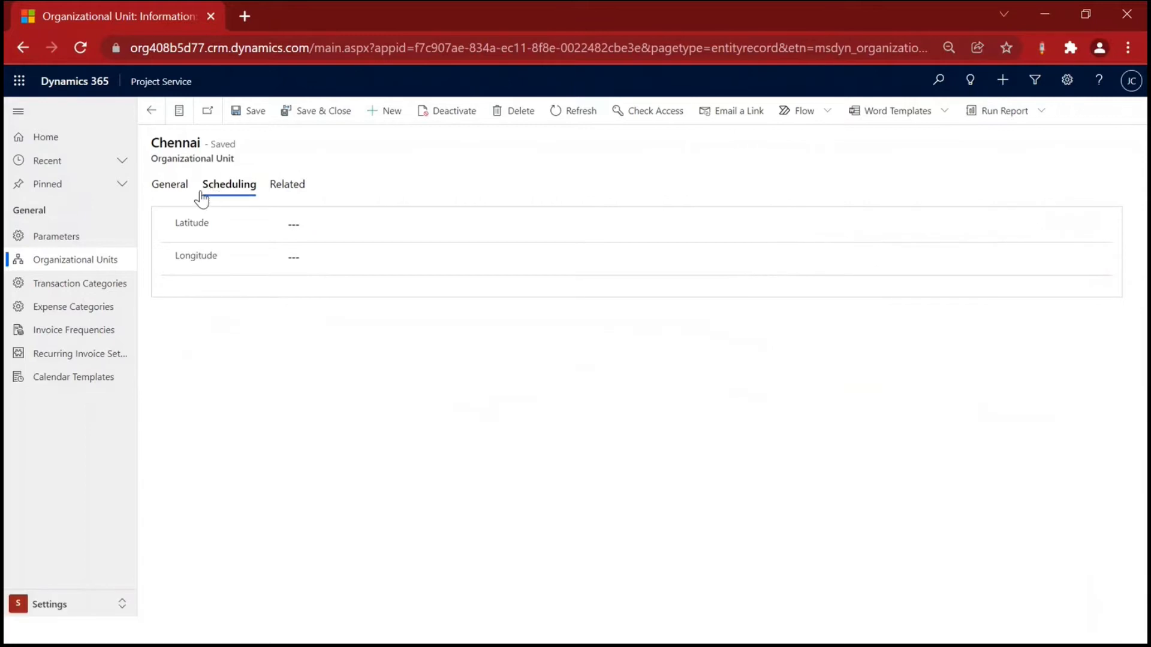
click(170, 187)
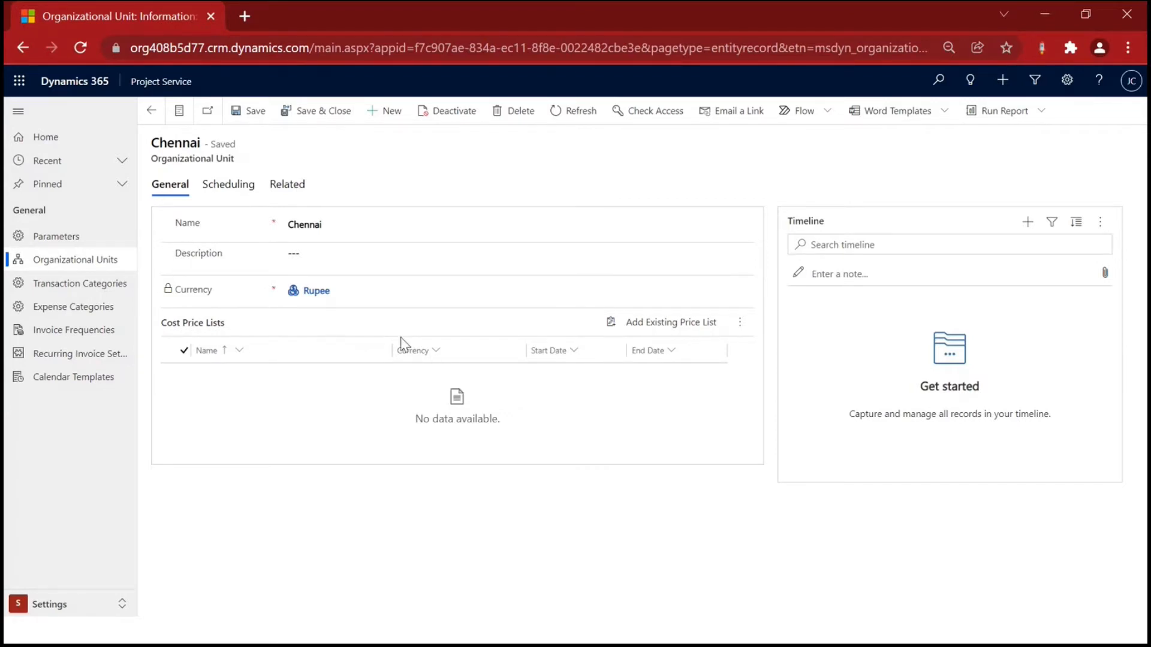
click(82, 265)
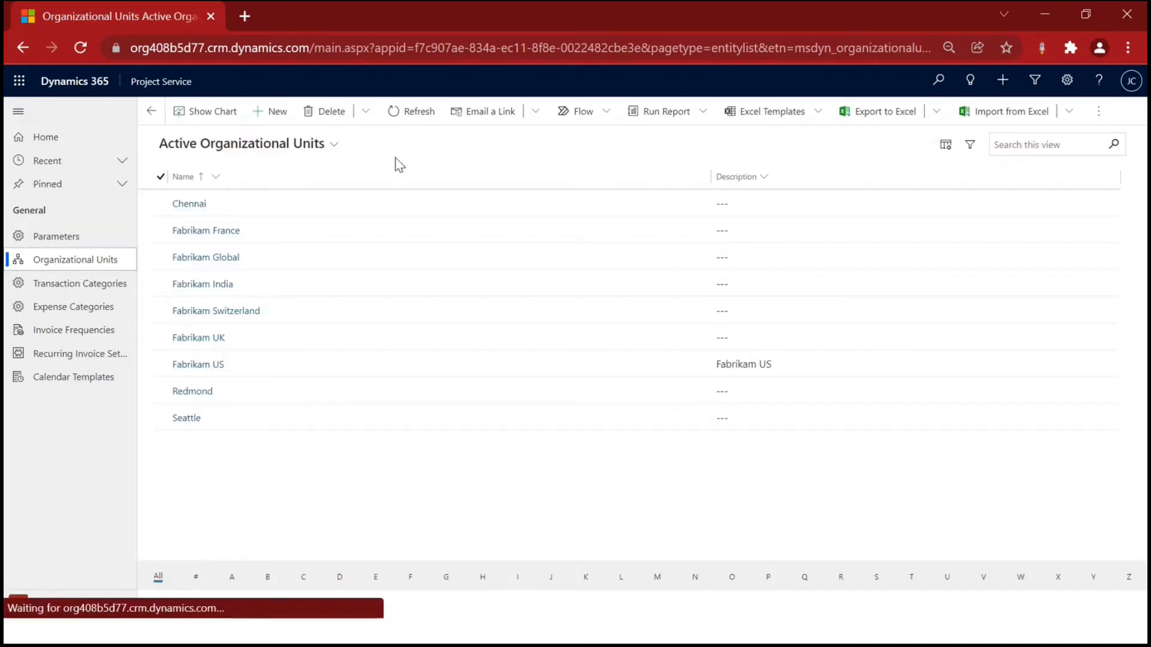
Check the demo agenda slide, then review the Default Work Template calendar template and its related projects in Dynamics 365
key(alt+Tab)
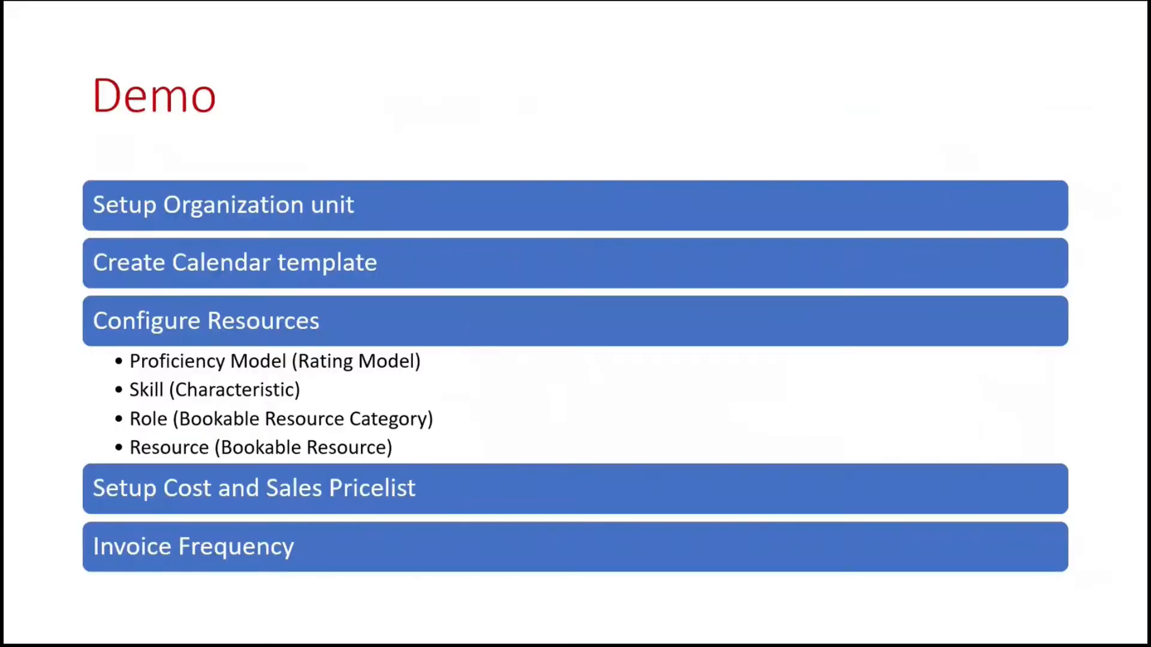
key(alt+Tab)
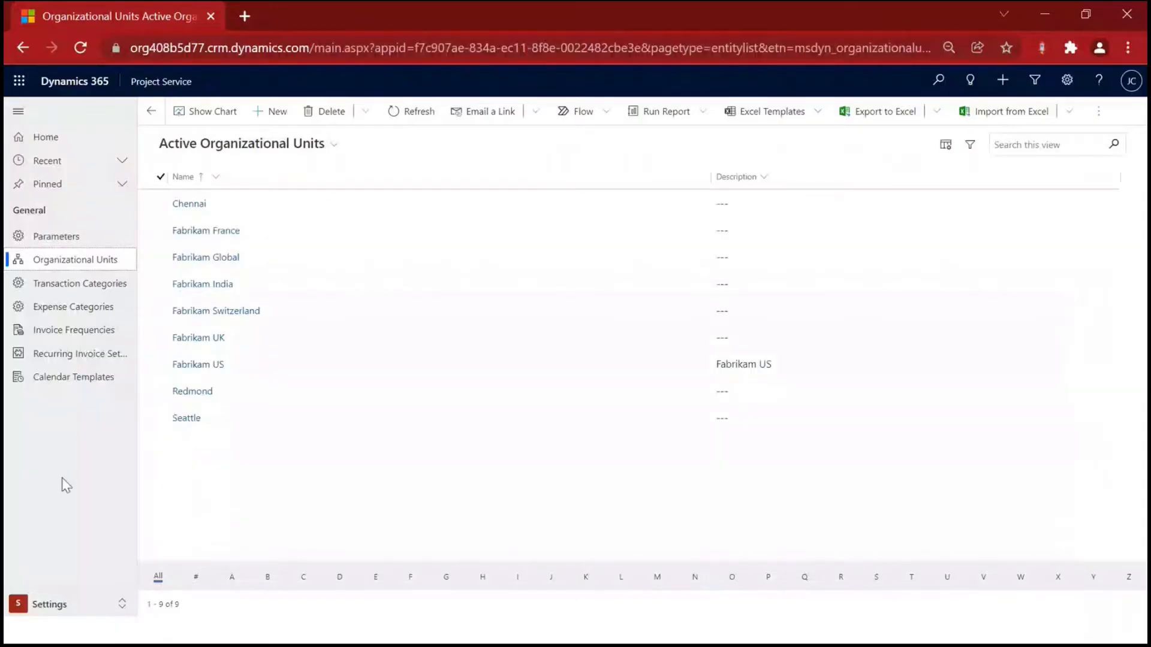
click(80, 382)
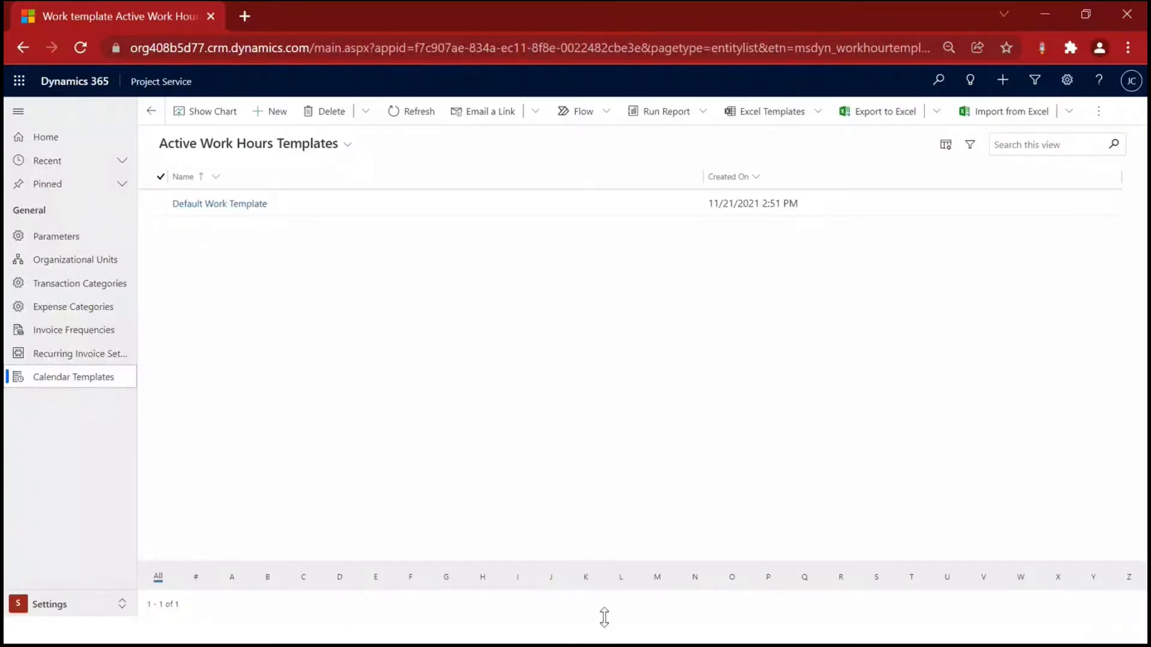
click(218, 205)
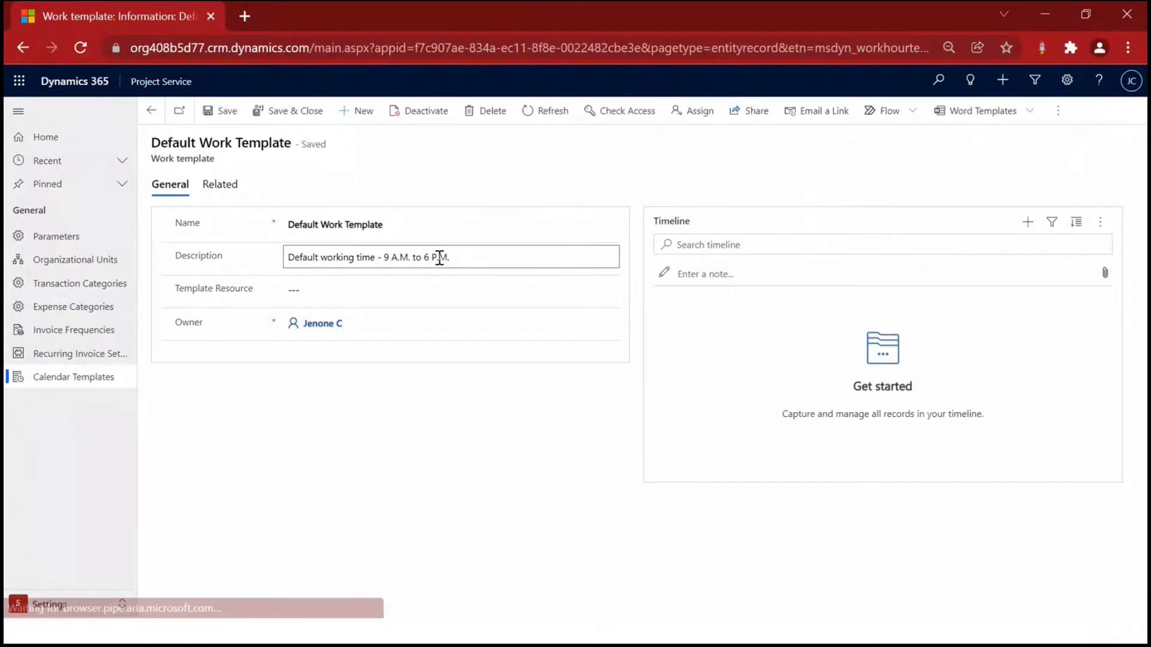
click(233, 187)
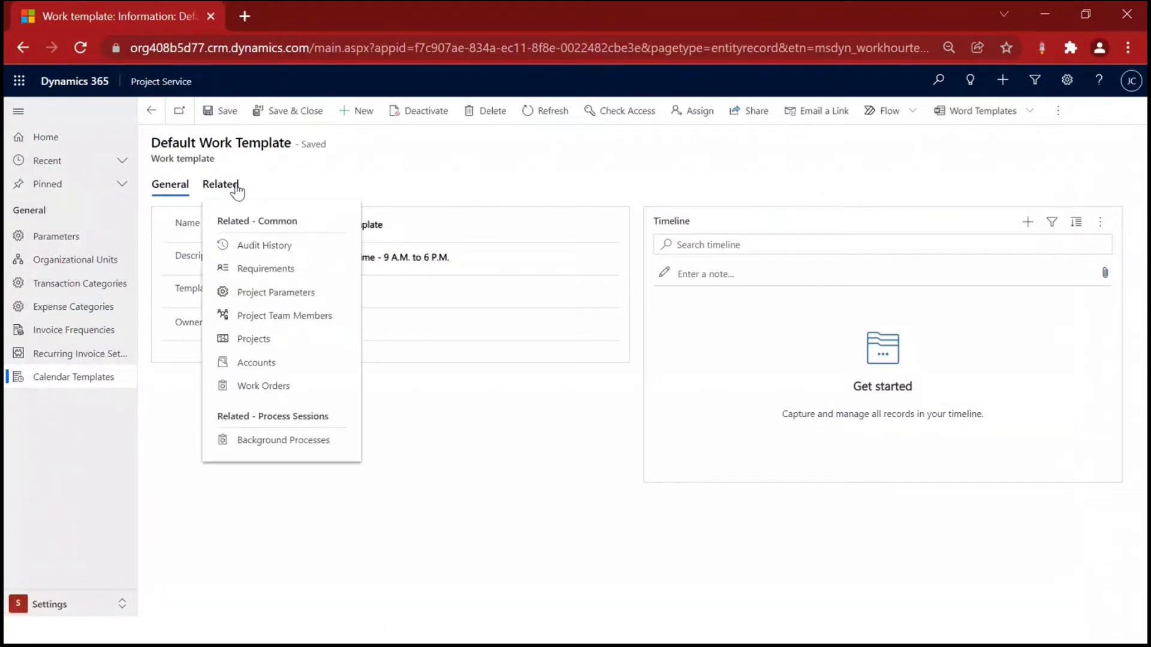
click(271, 341)
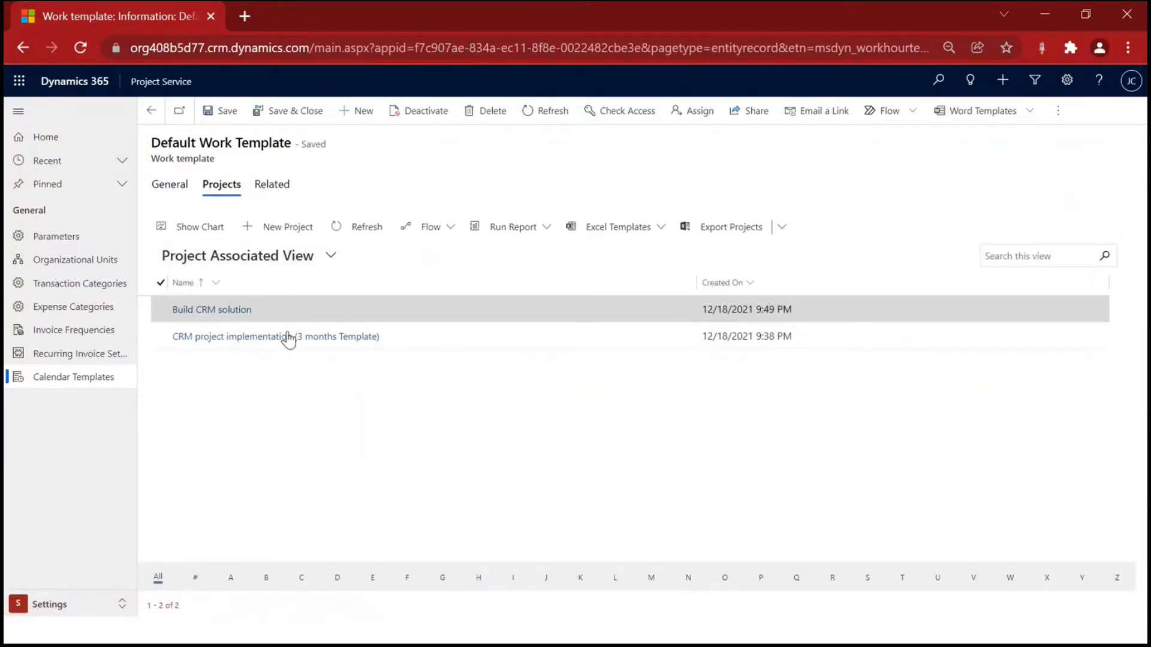
drag(172, 143, 262, 142)
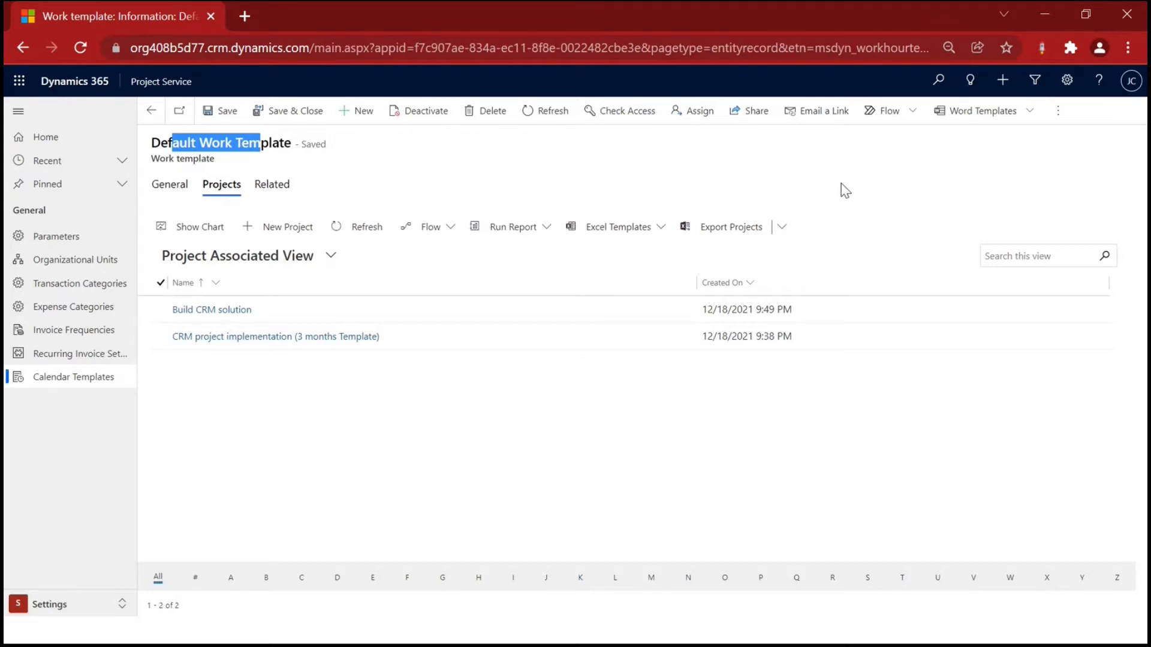
click(151, 110)
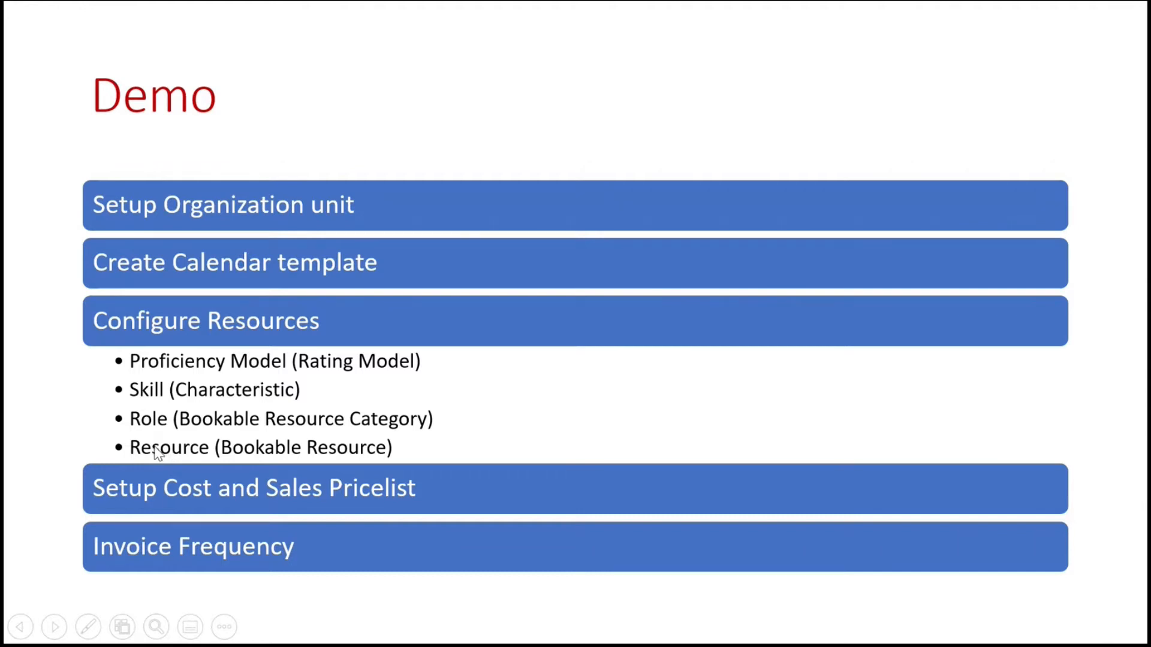
Return to Dynamics 365, switch to the Resources area, and check the resource configuration items on the agenda slide
key(alt+Tab)
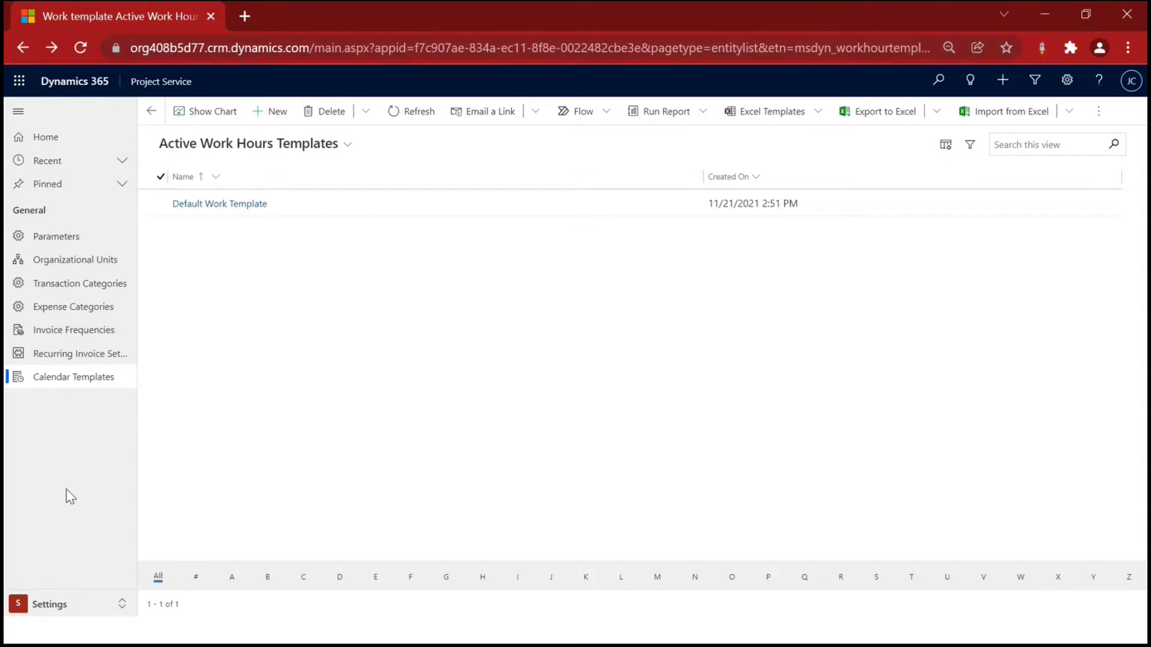
click(93, 605)
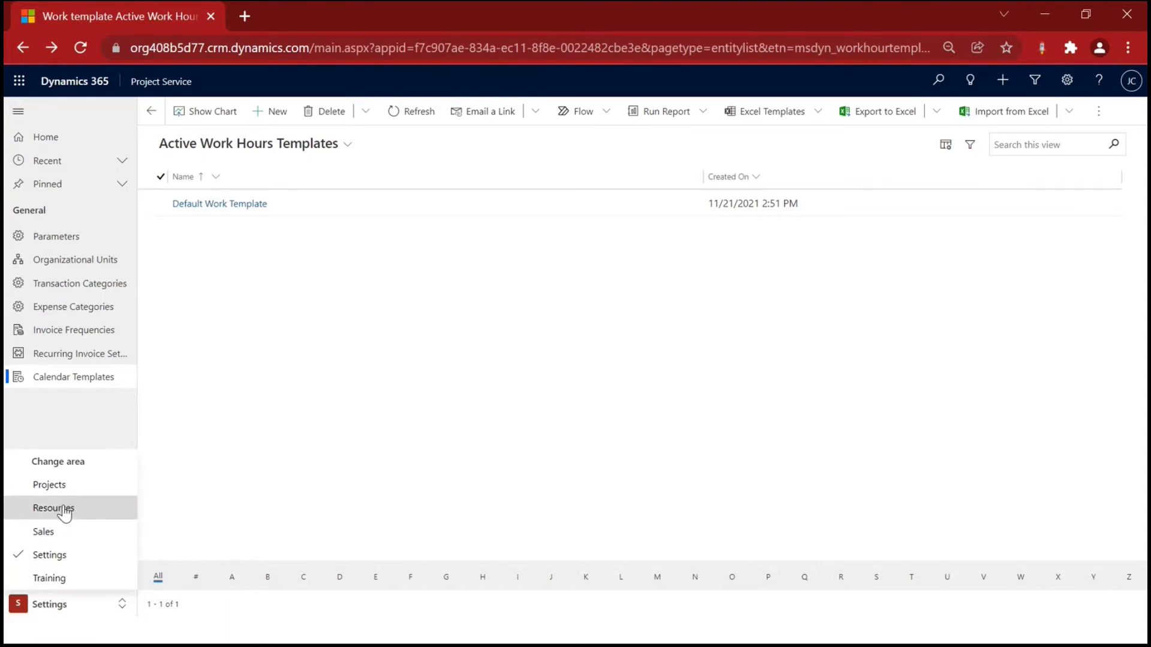
click(63, 509)
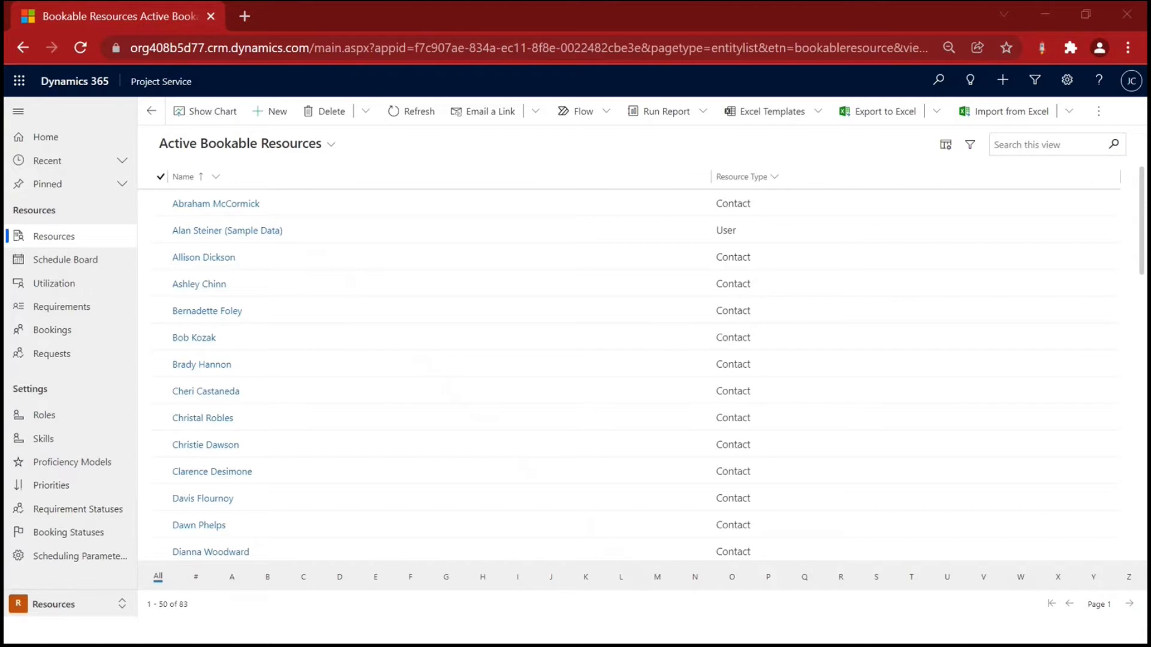
key(alt+Tab)
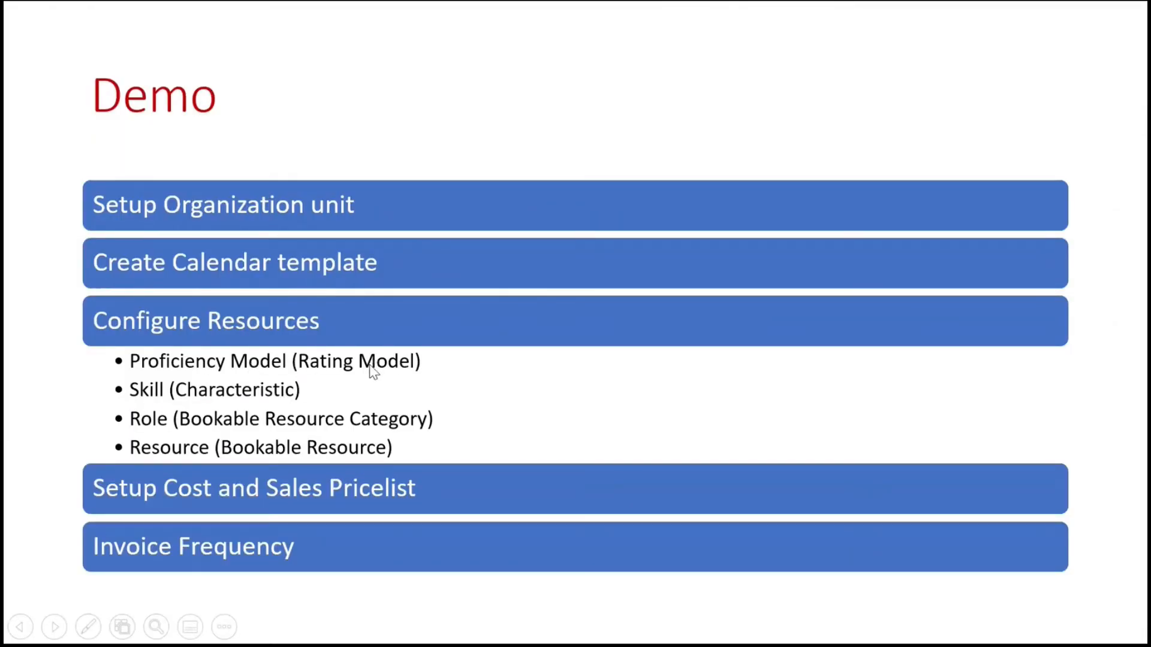
key(alt+Tab)
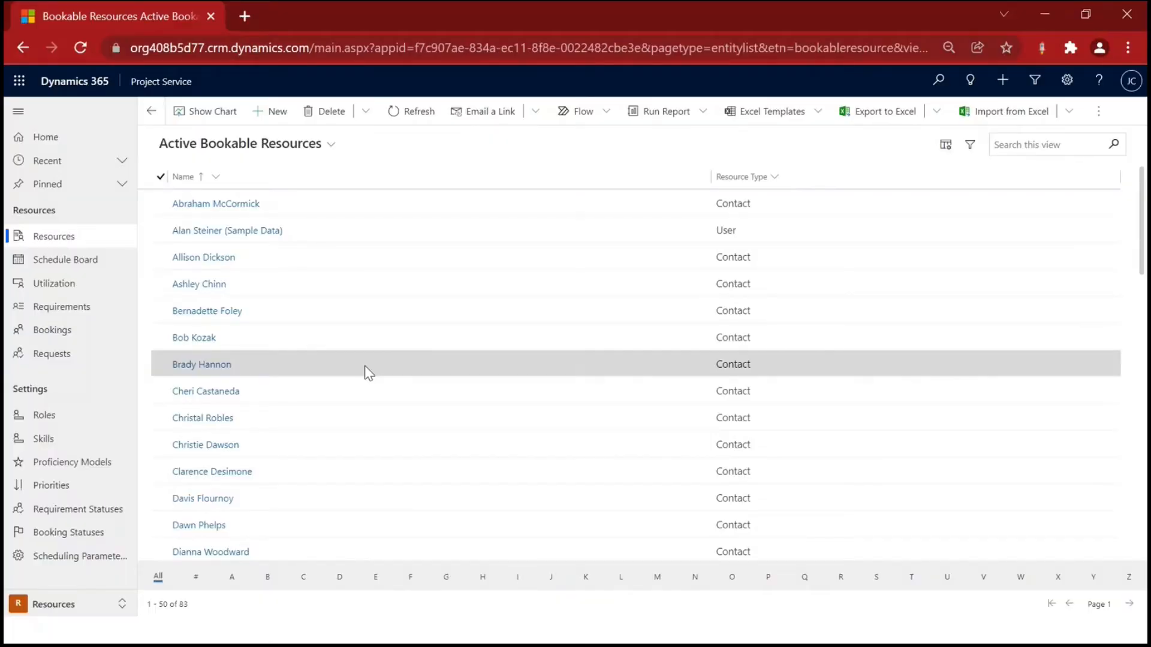
Open the Default Rating Model proficiency model, review its minimum and maximum rating values, and return to the list
click(75, 467)
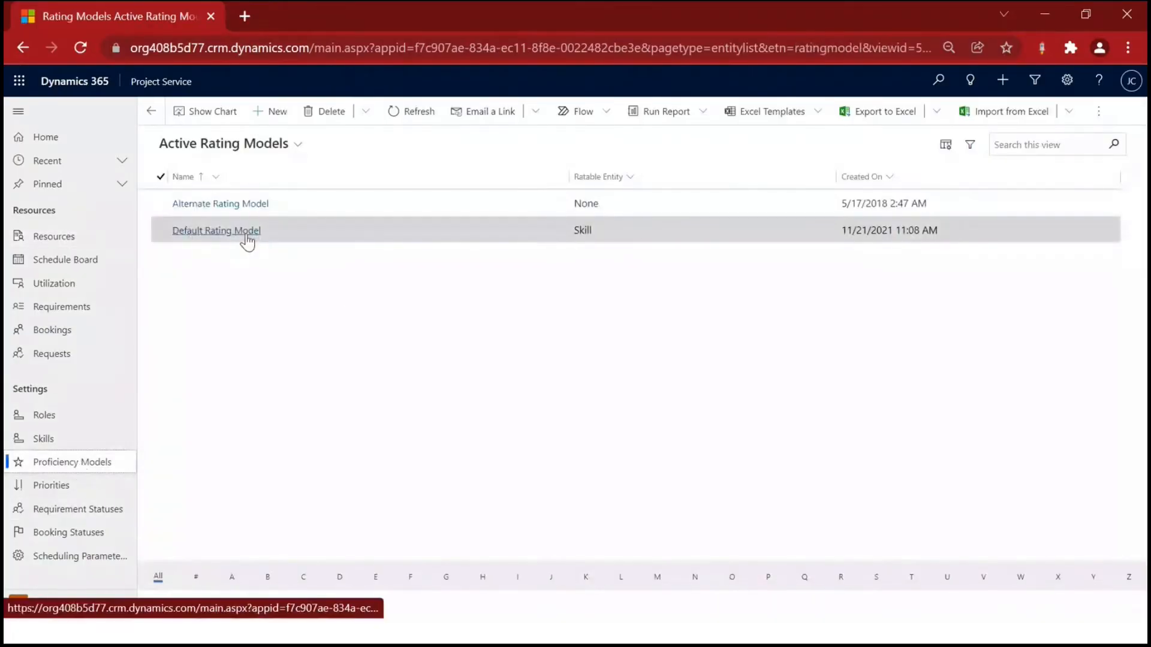
click(247, 240)
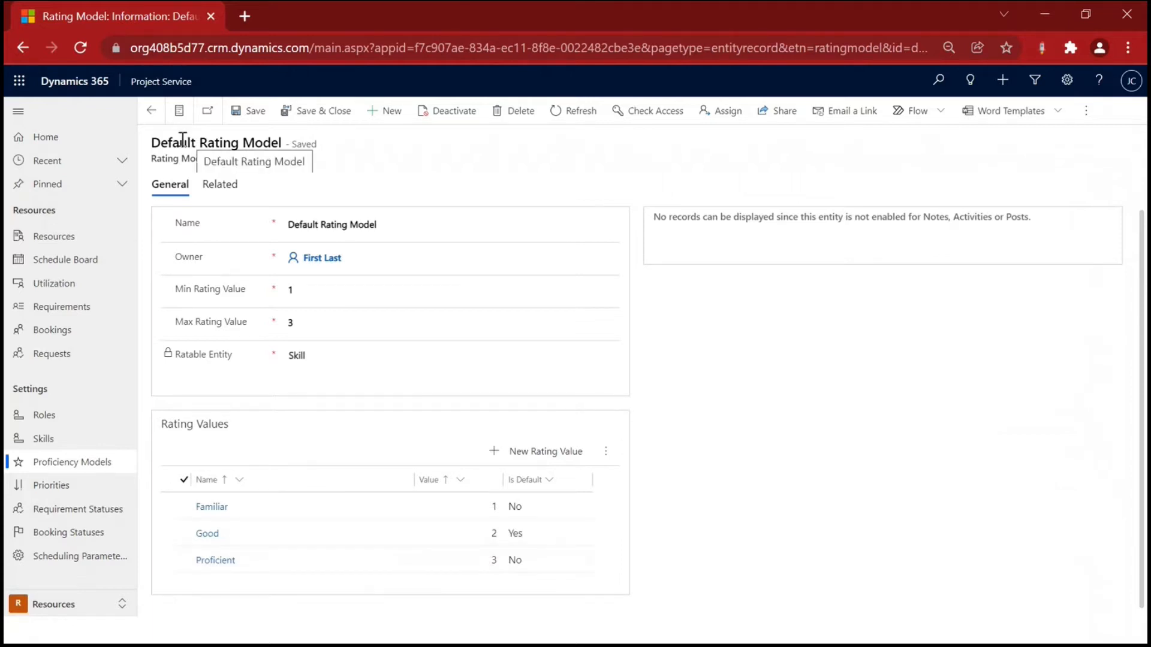
drag(152, 142, 286, 140)
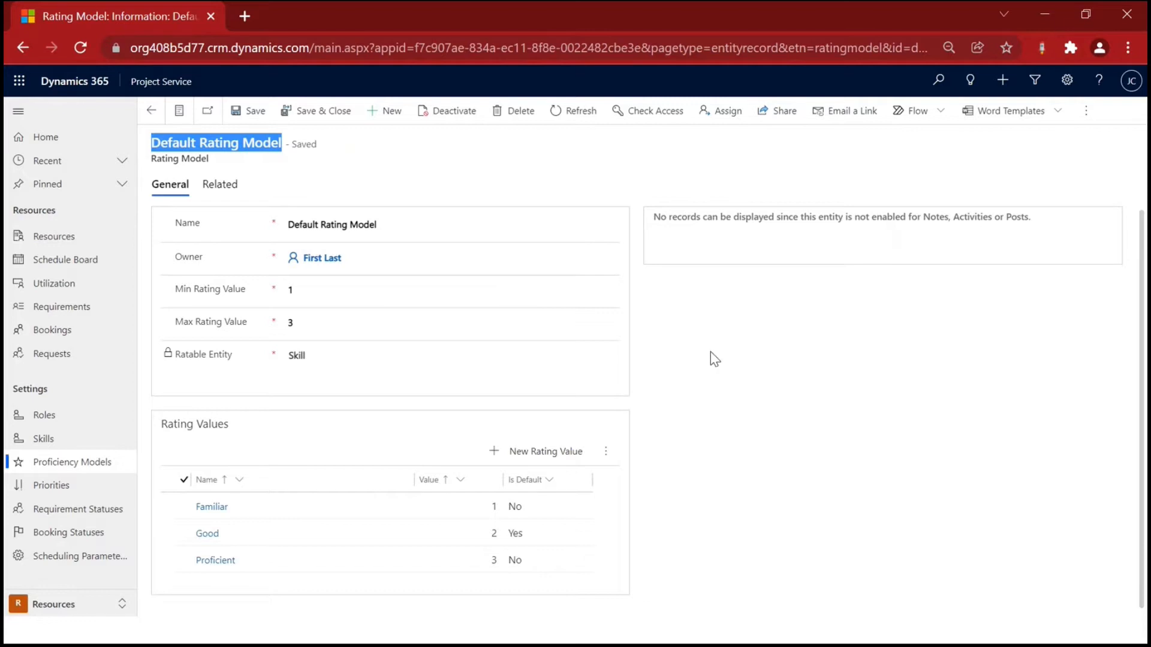
click(721, 300)
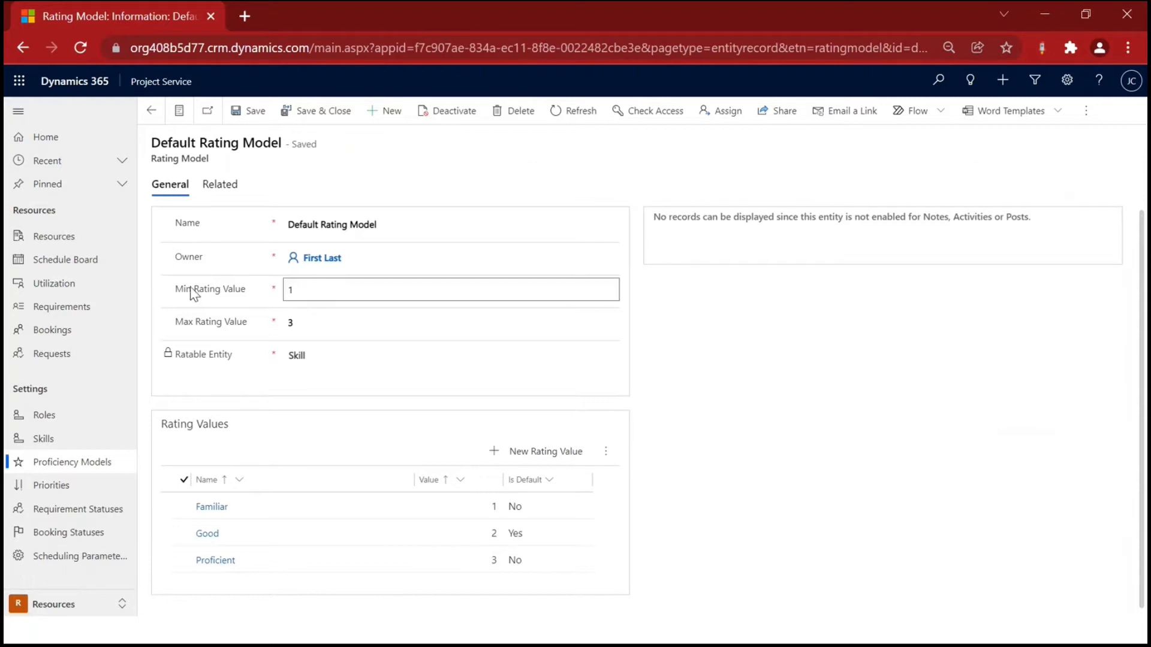
drag(194, 289, 273, 290)
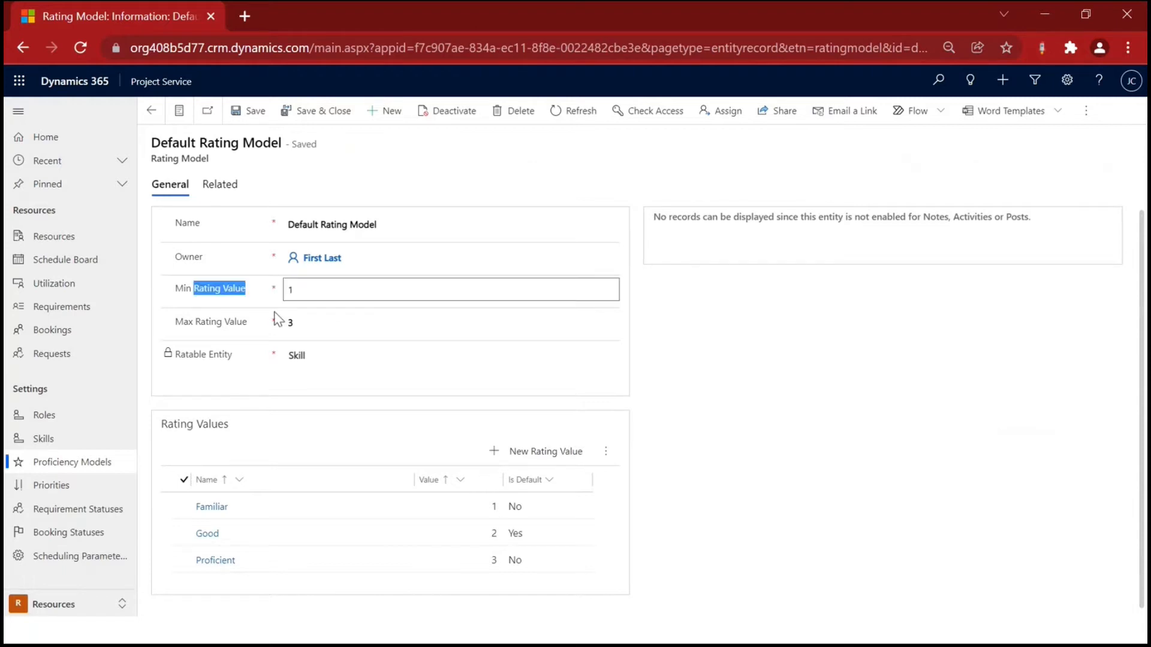
drag(188, 324, 316, 315)
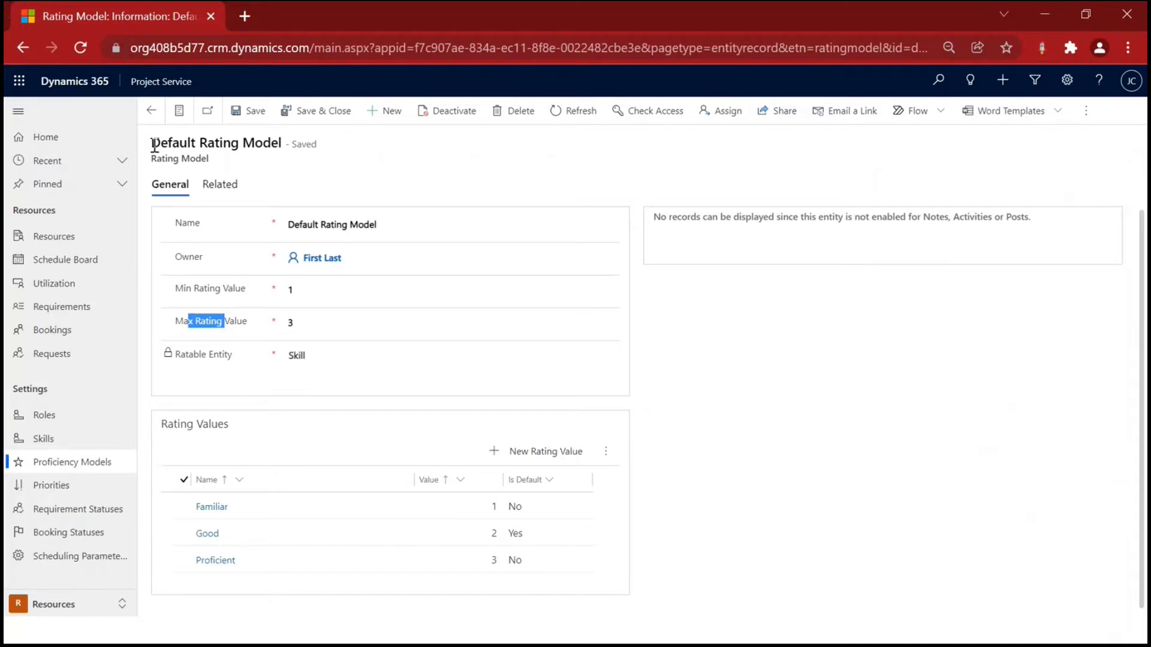
click(151, 110)
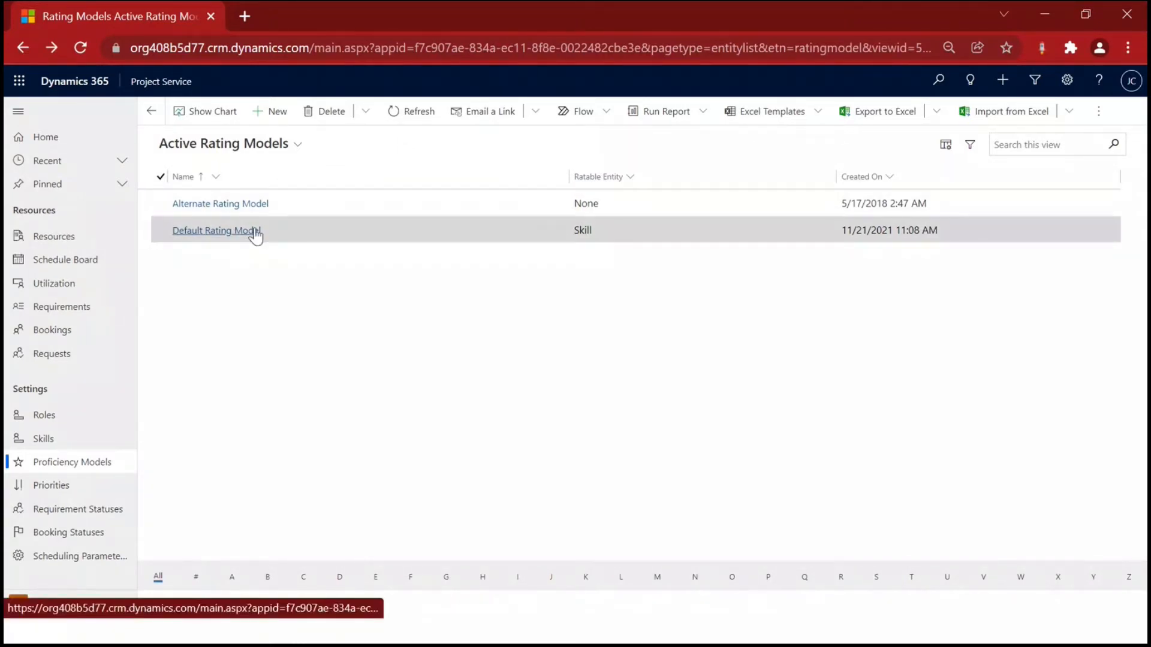
Examine the CE Functional skill and its available characteristic types in Dynamics 365, checking the agenda slide before and after
key(alt+Tab)
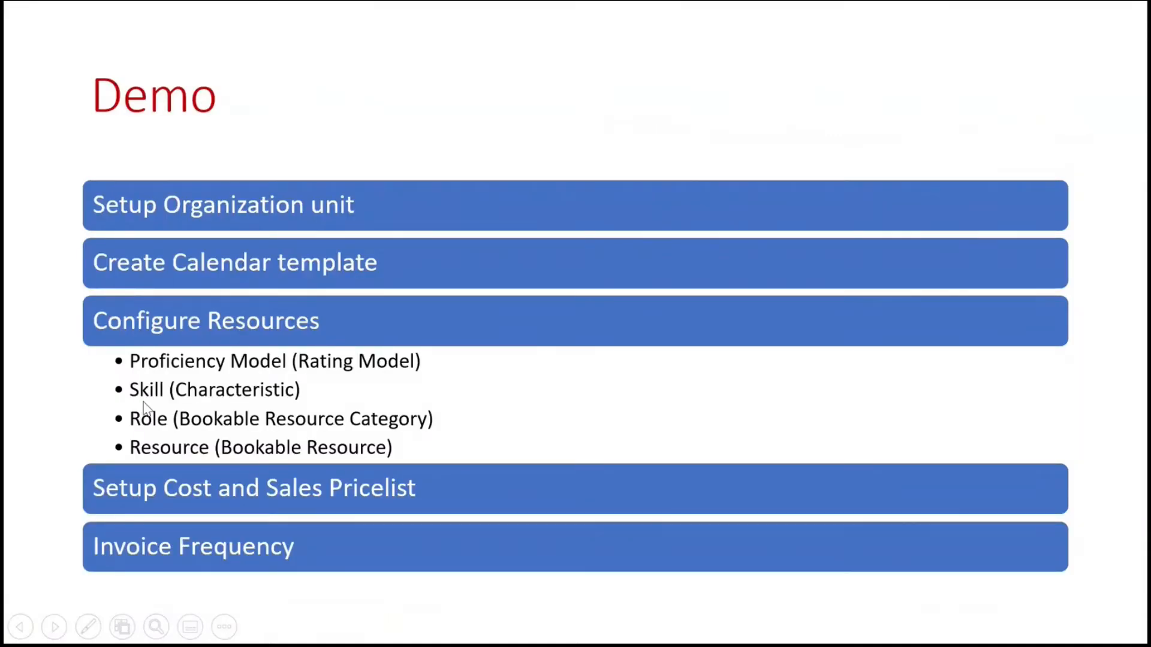
key(alt+Tab)
click(66, 441)
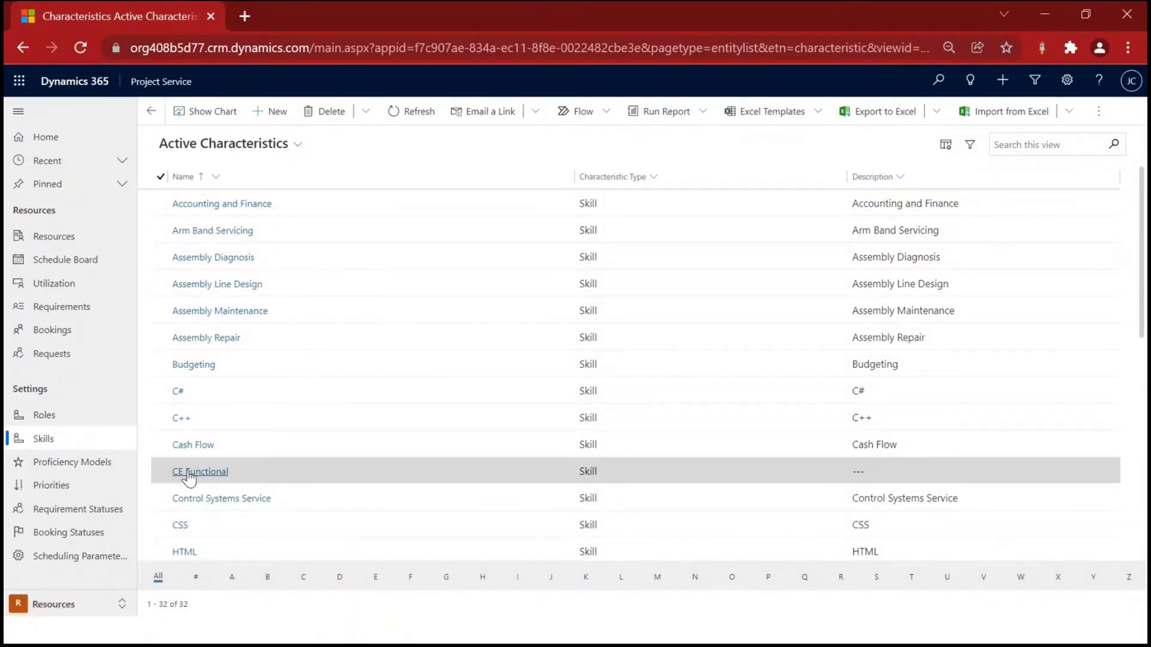
scroll(368, 398, down, 2)
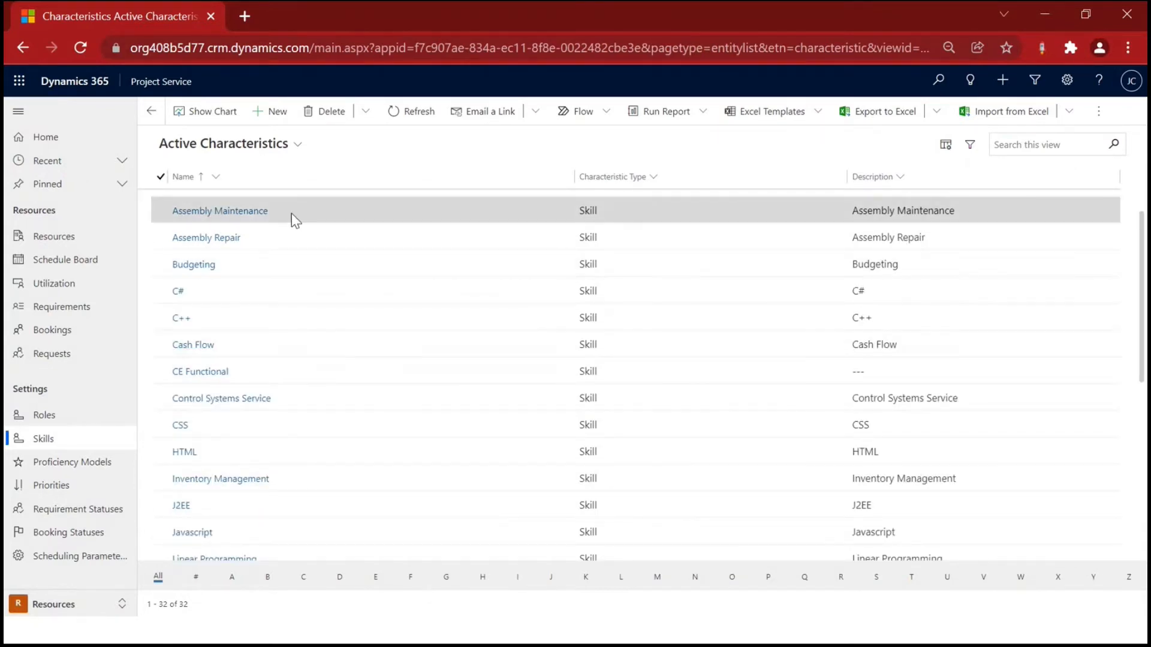
click(268, 370)
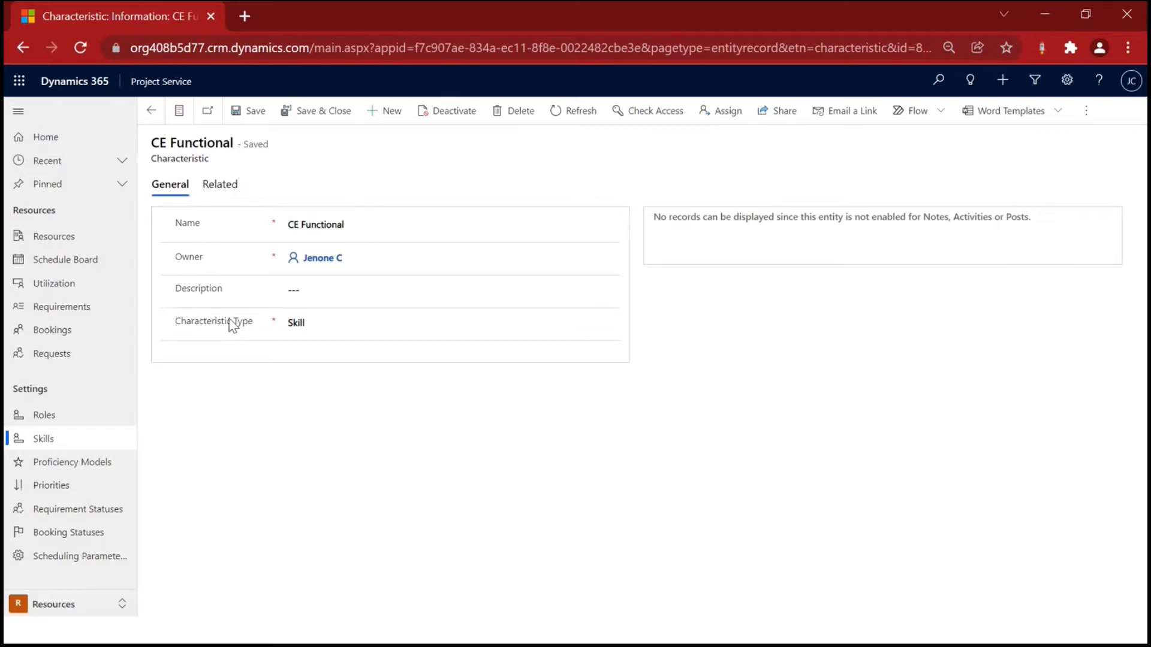
click(346, 329)
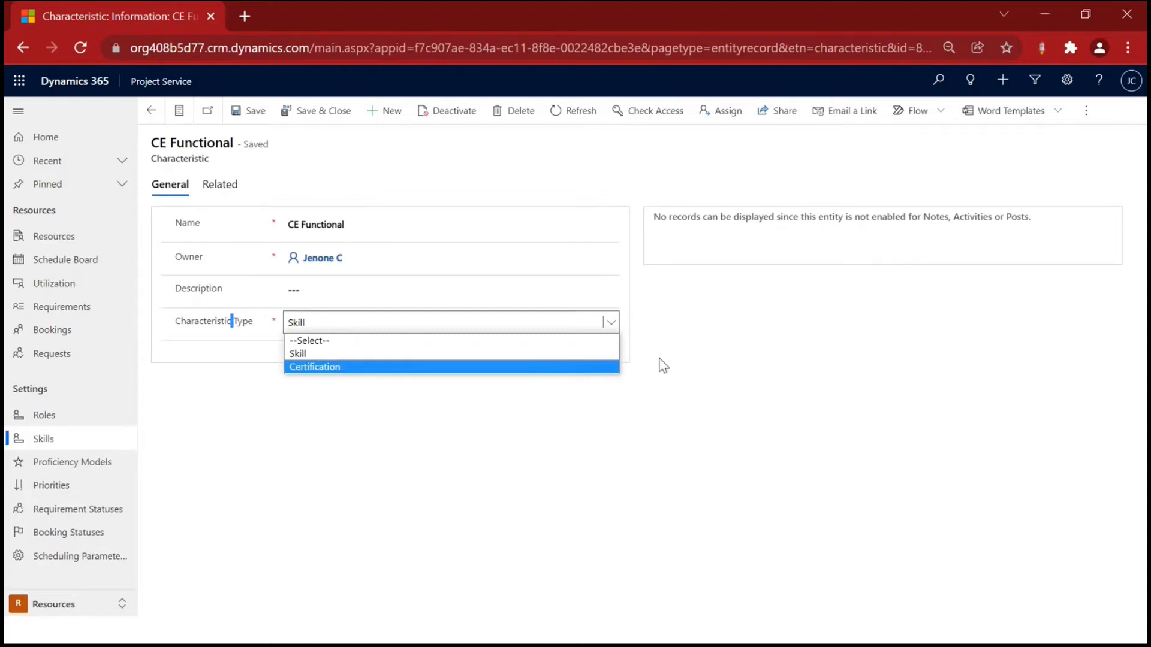
click(678, 326)
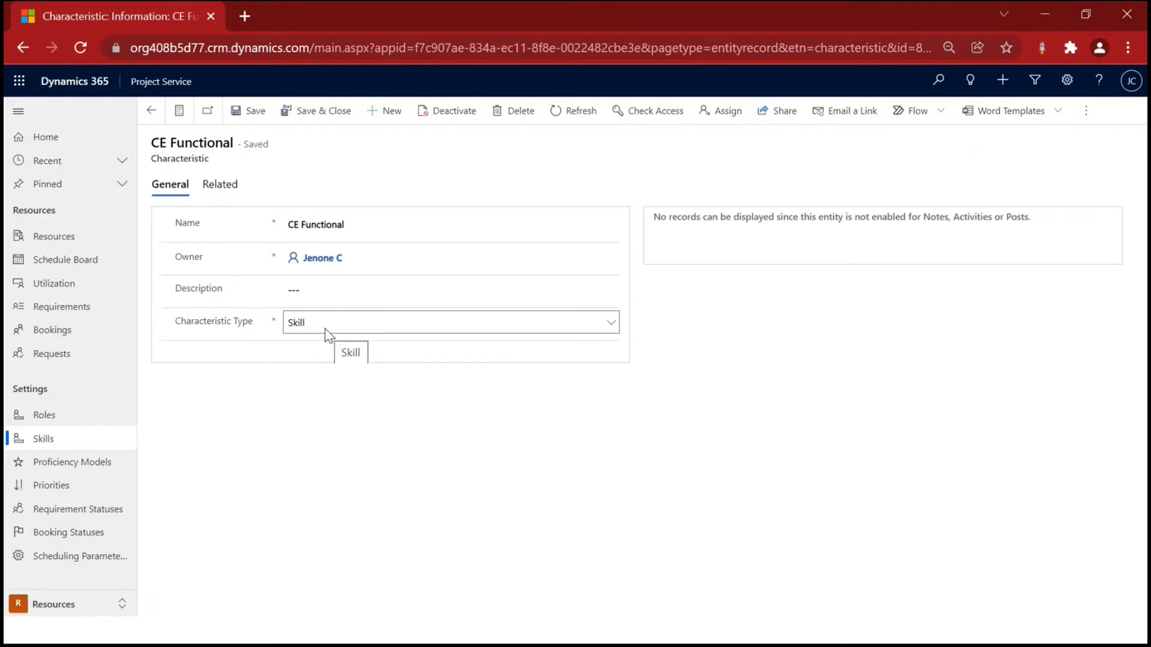
click(148, 111)
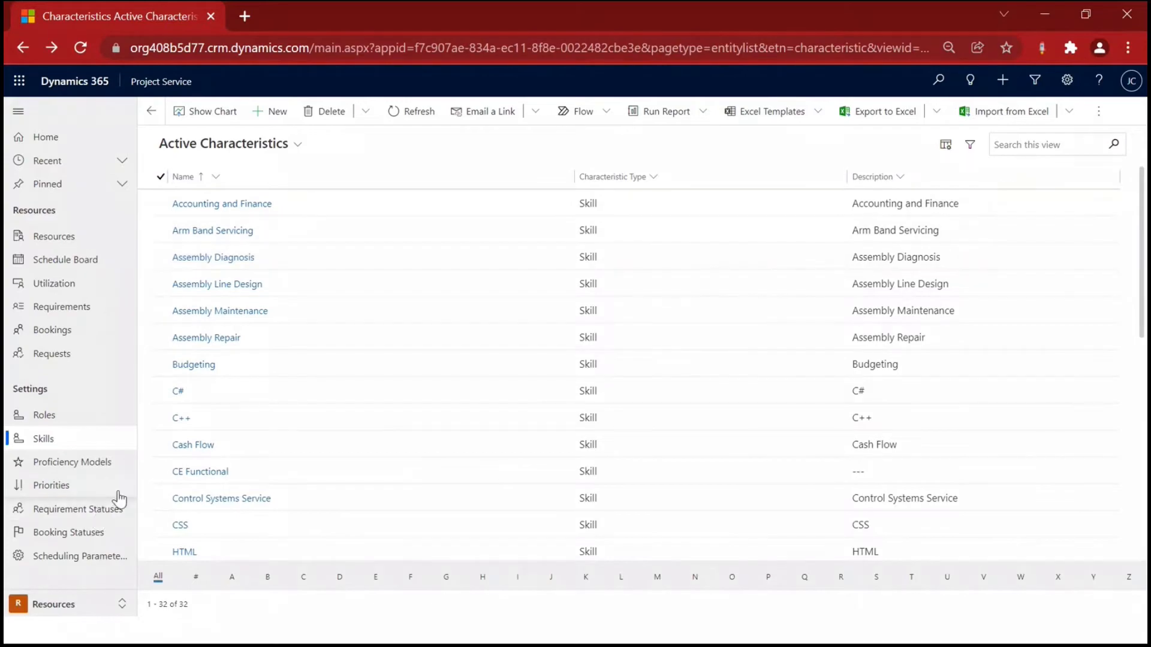
key(alt+Tab)
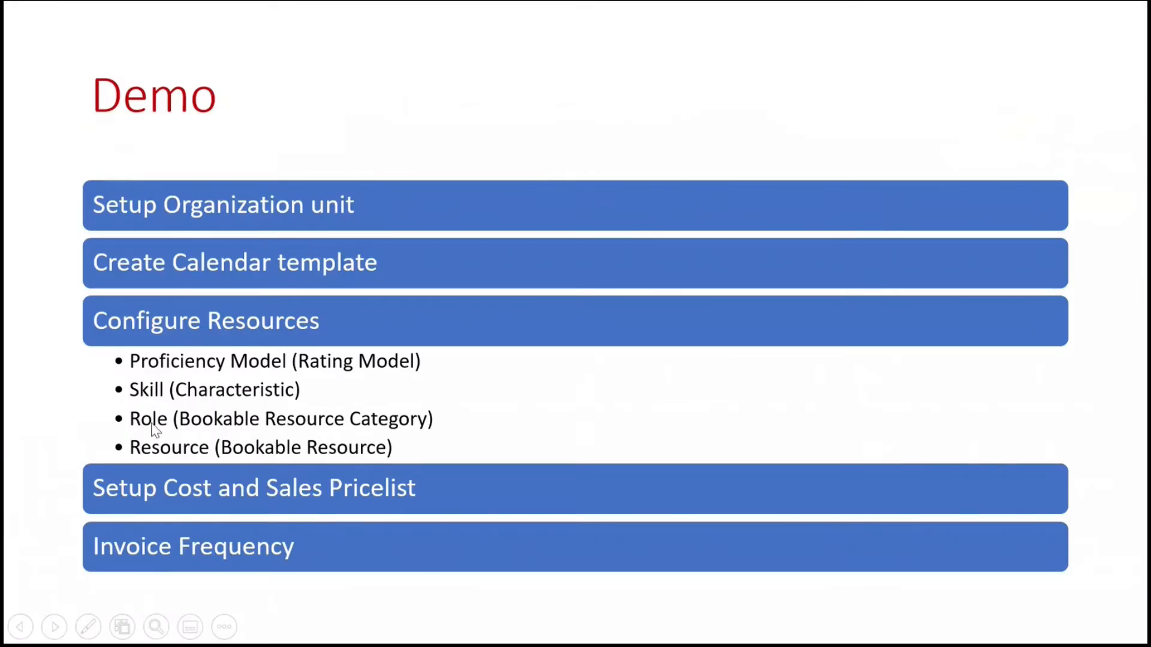
Switch back to Dynamics 365, review the list of roles, and open the Consultant role to examine its details and Skills section
key(alt+Tab)
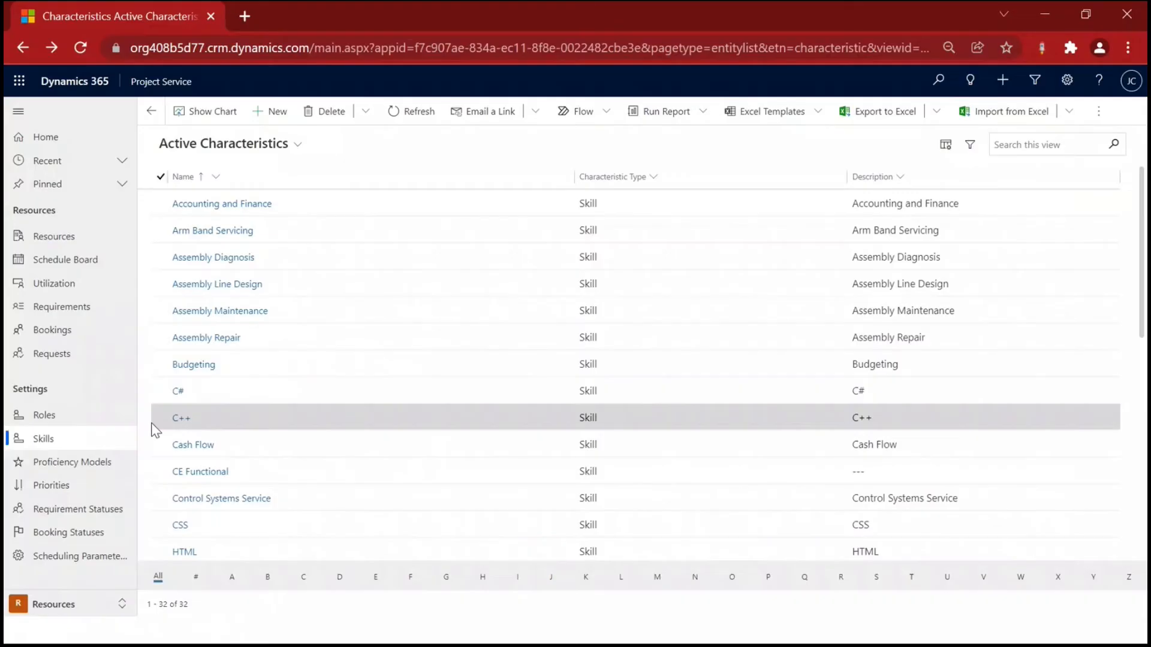
click(64, 422)
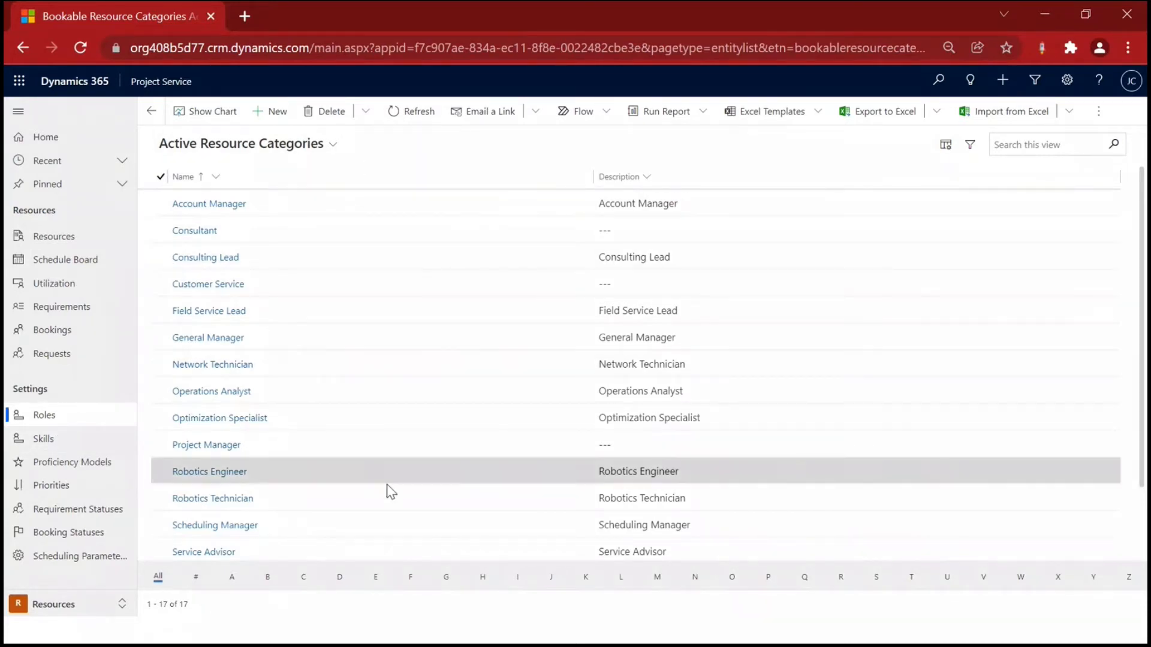
scroll(397, 363, down, 3)
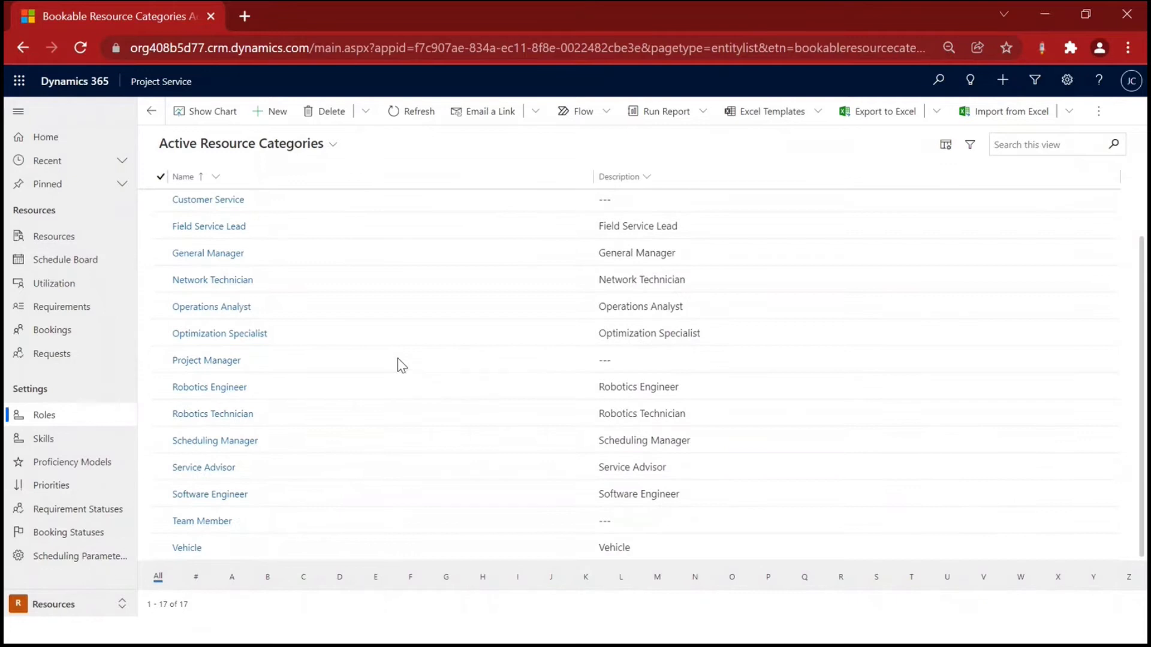
scroll(280, 197, up, 3)
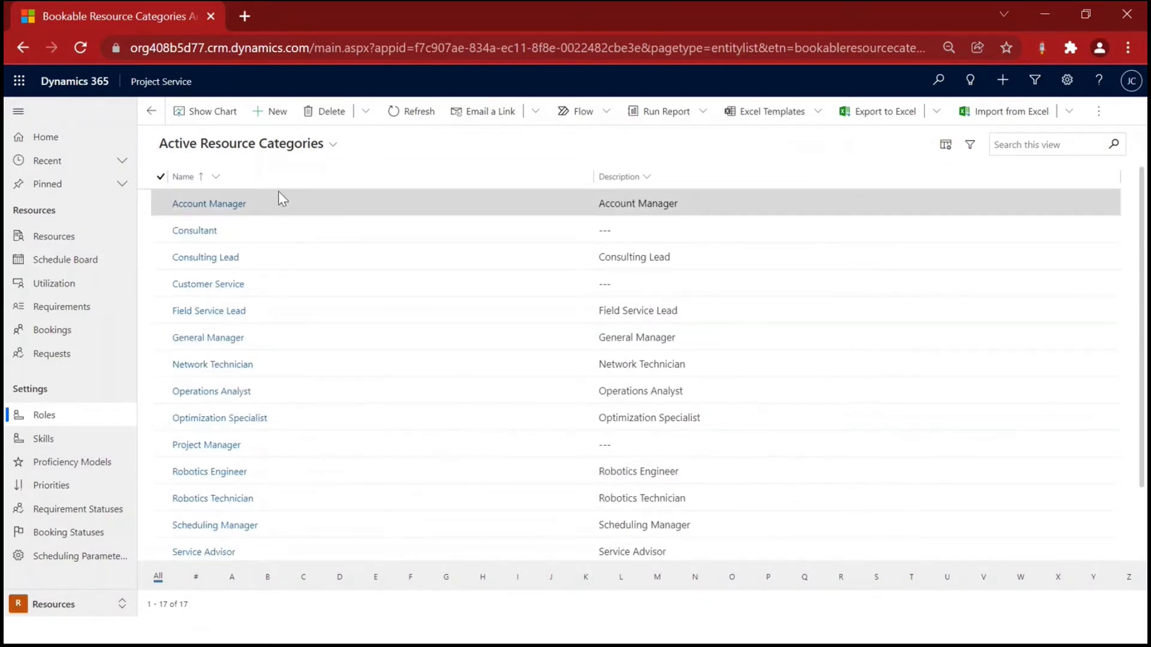
click(210, 239)
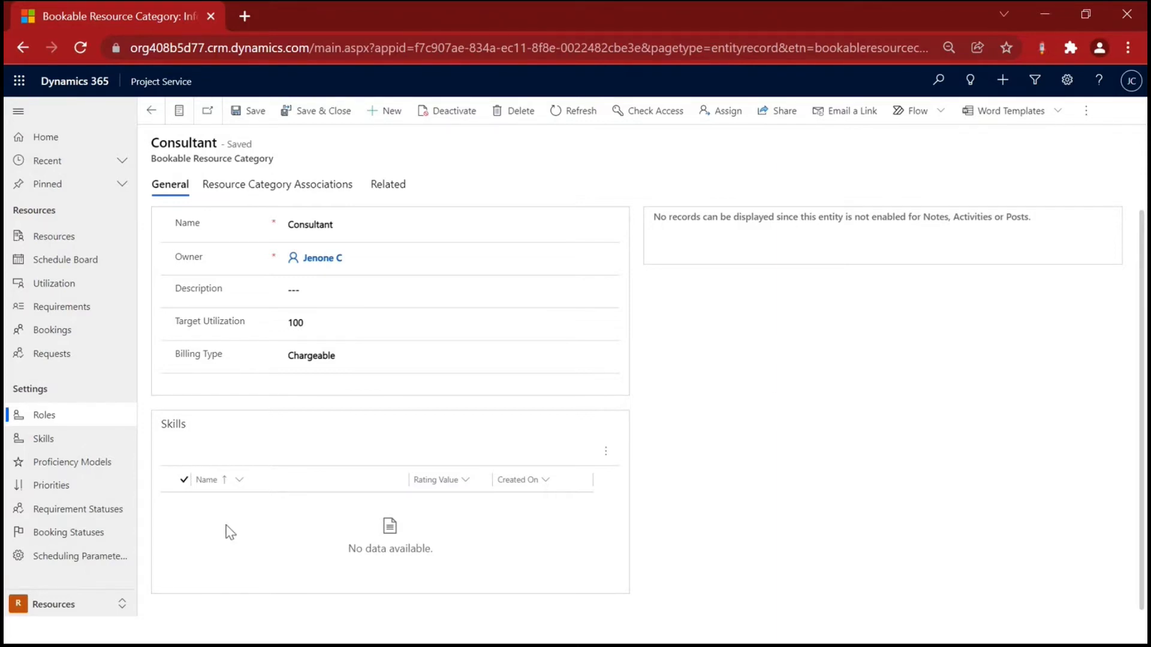
double_click(179, 424)
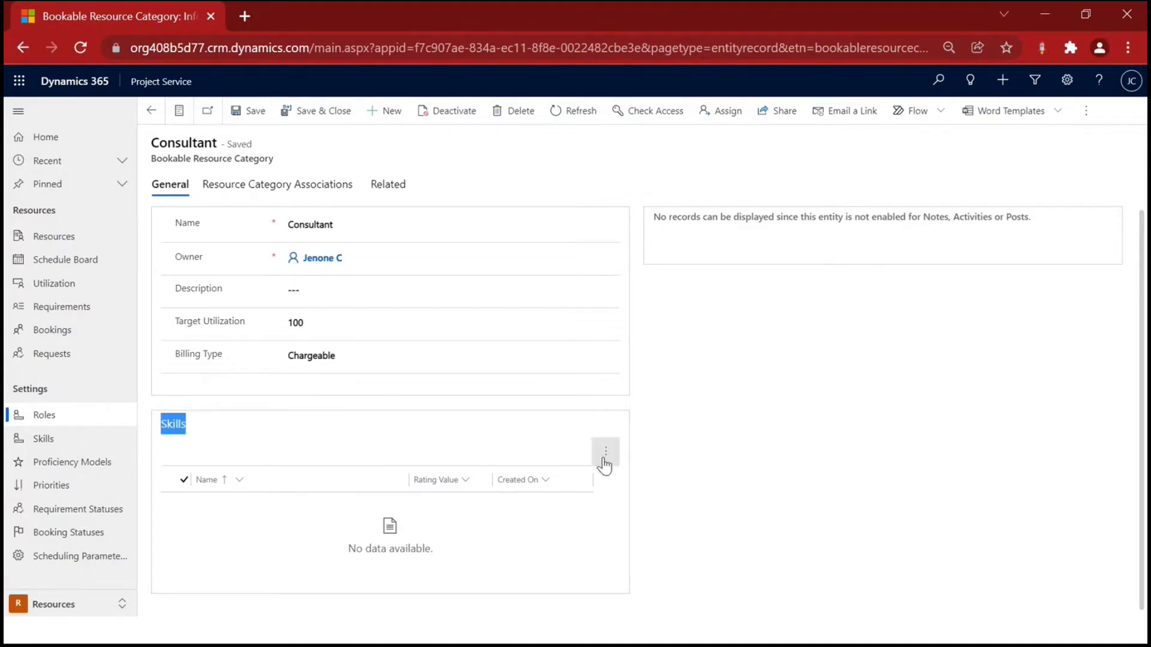
click(482, 434)
double_click(166, 423)
Revisit the proficiency models, and mark the CE Functional skill and the Consultant role in their respective lists
click(61, 446)
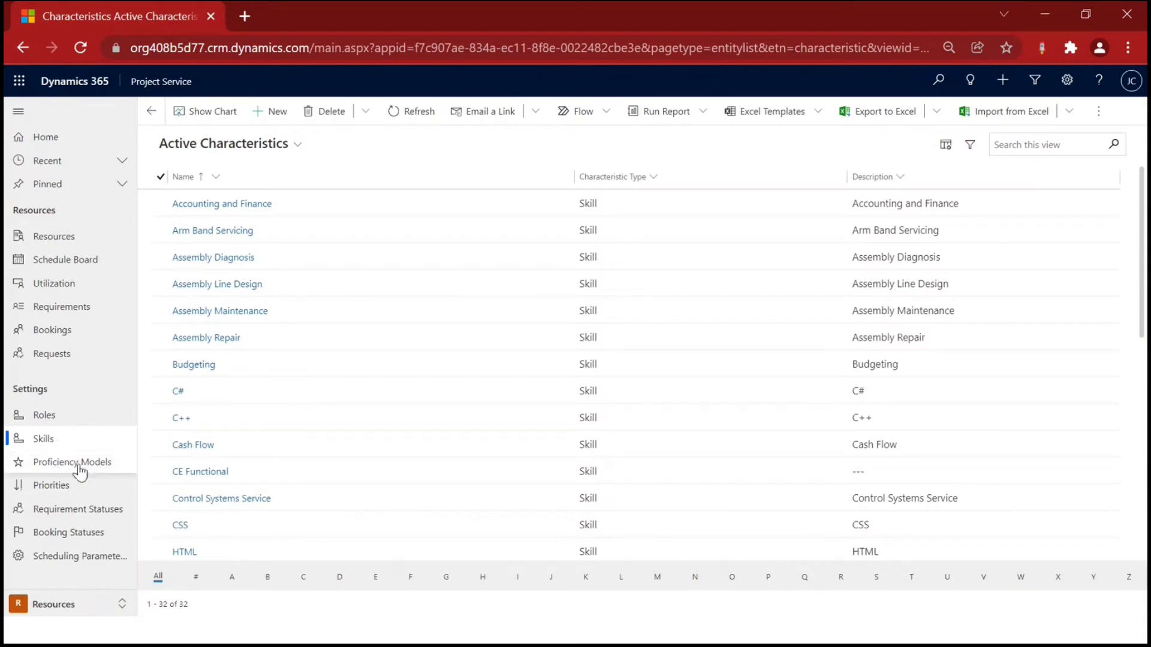
click(76, 470)
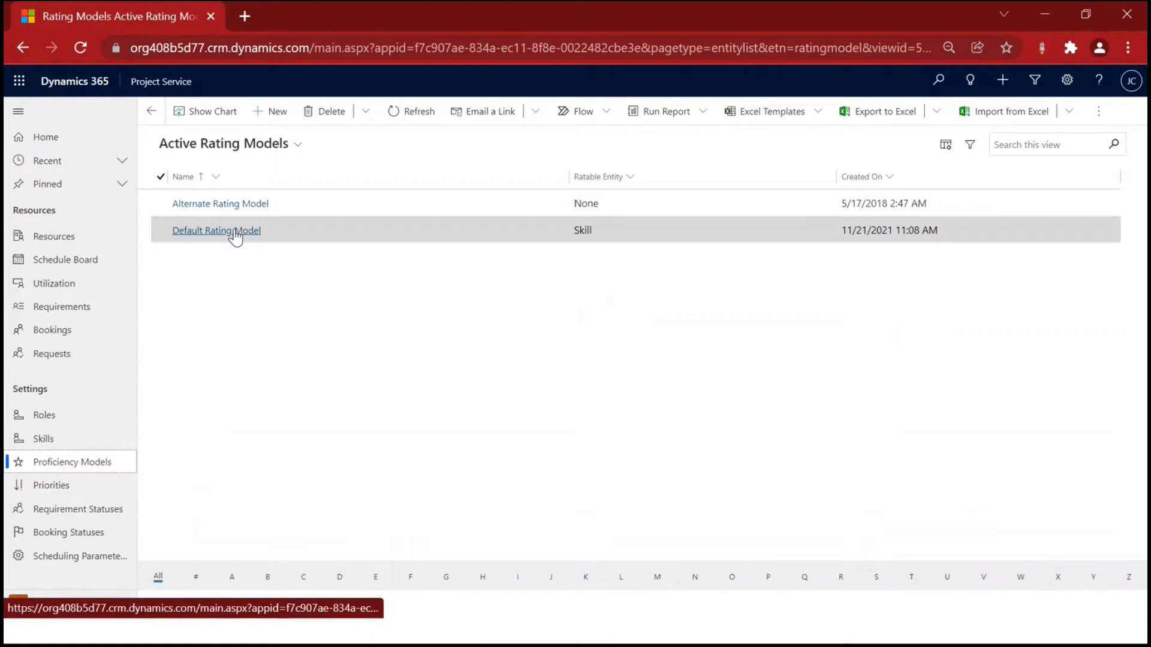
click(43, 439)
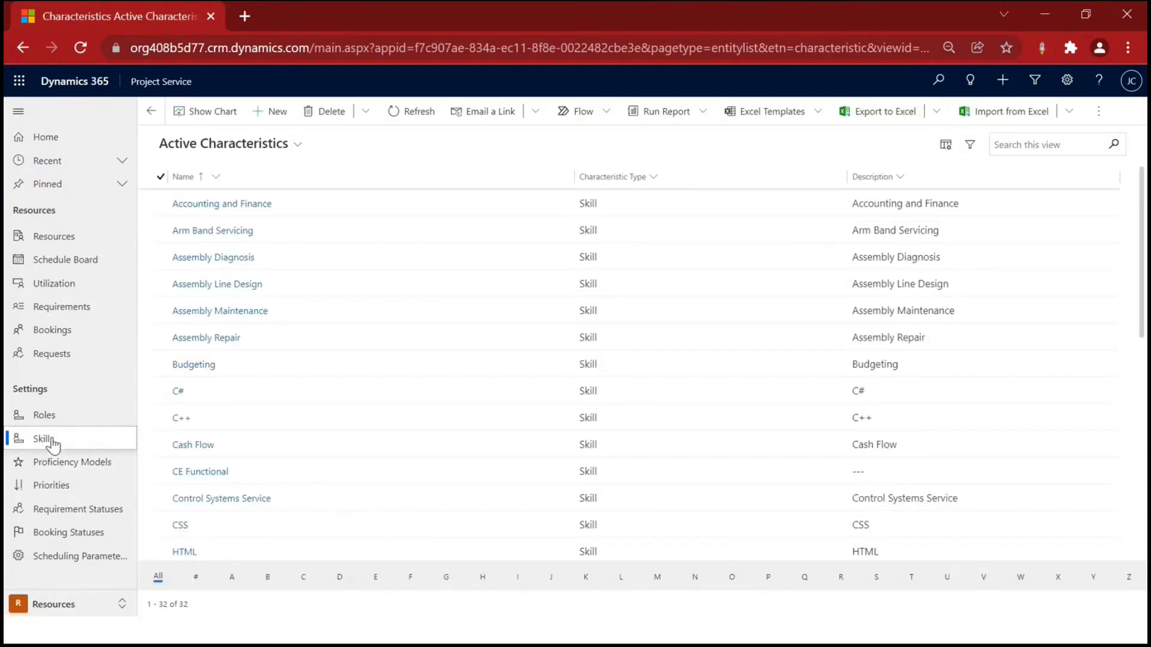
scroll(198, 380, down, 2)
click(157, 373)
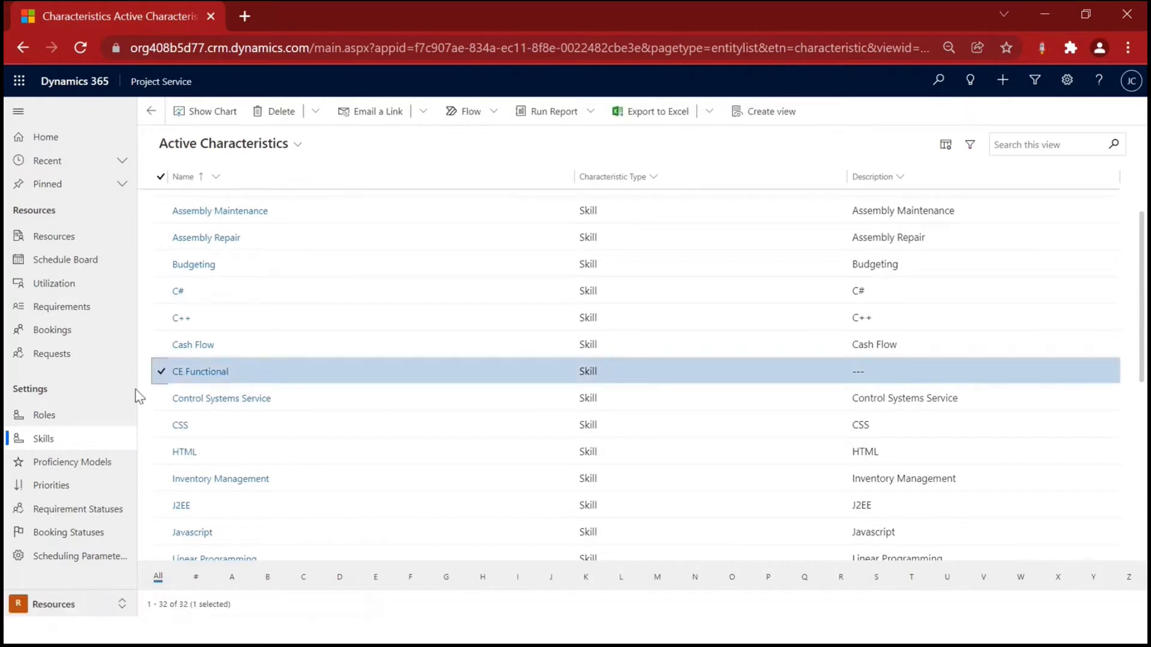
click(58, 422)
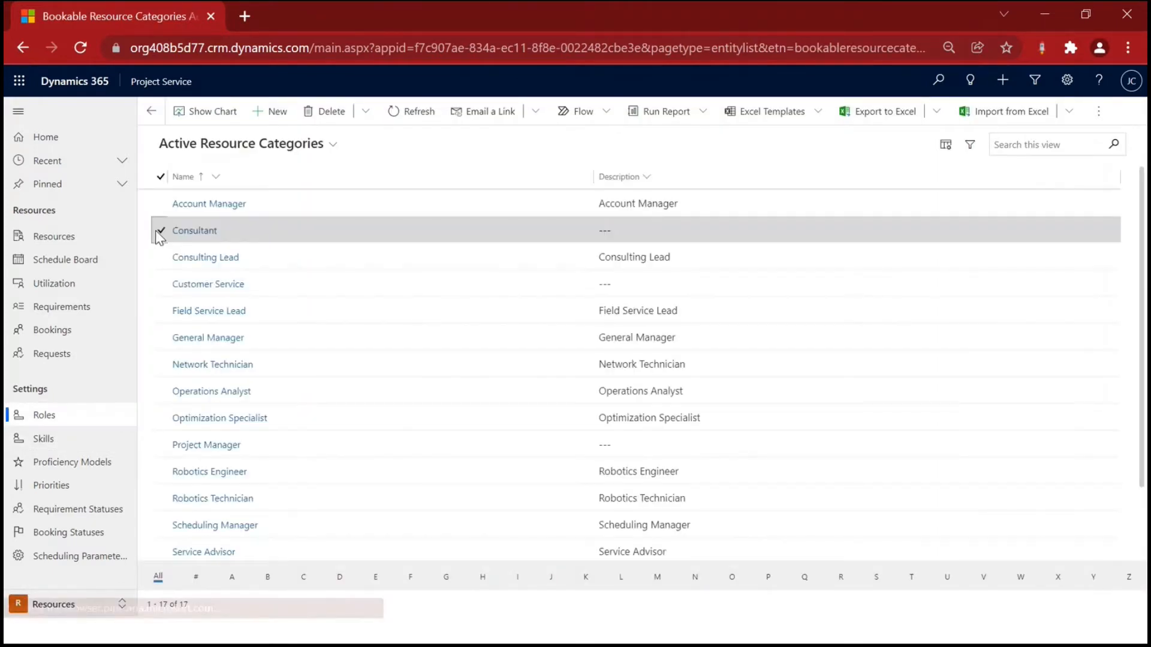
click(156, 230)
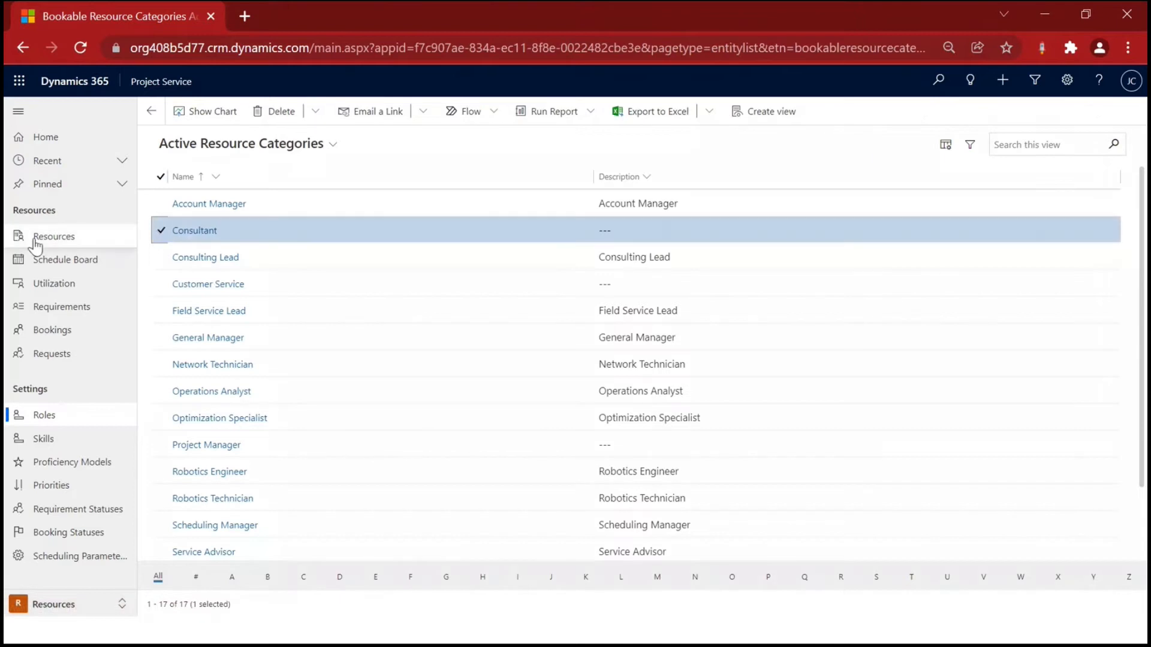
Open the User-type bookable resource among the names starting with J and review its Project Service skills and role
click(66, 238)
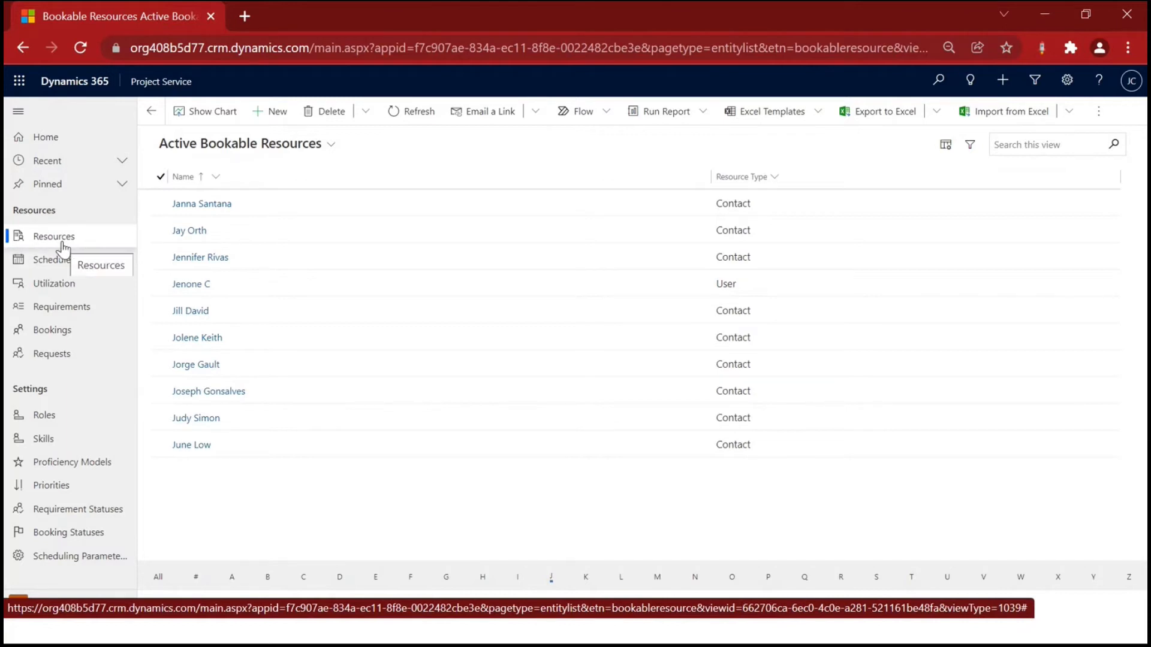
click(186, 286)
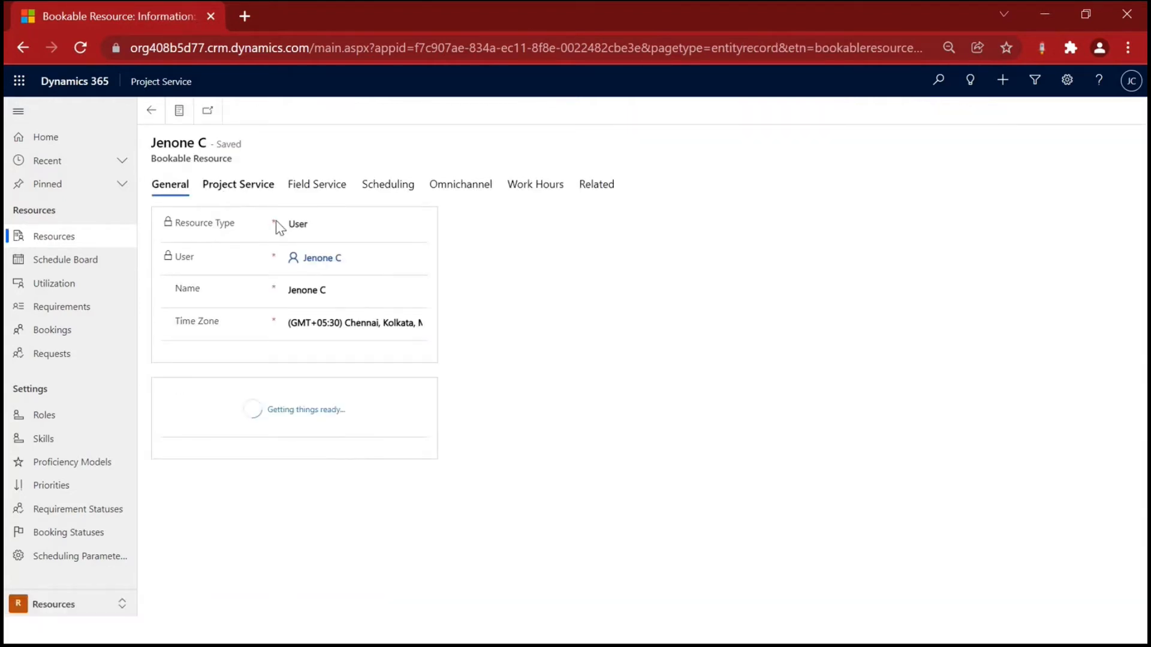
click(240, 198)
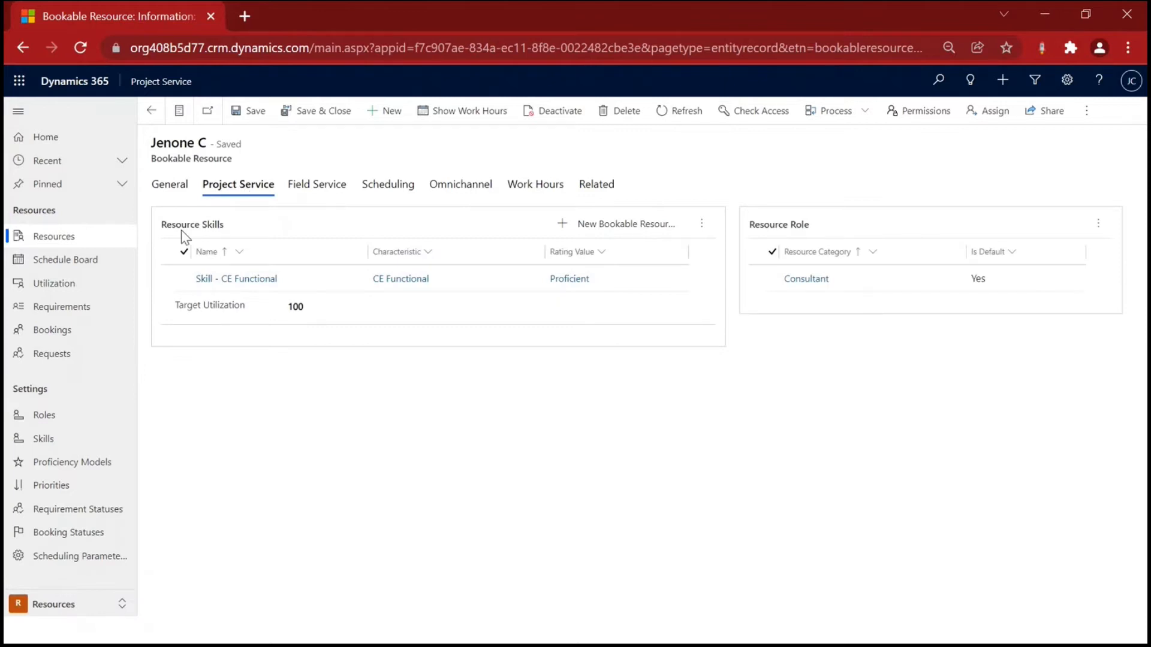
drag(195, 225, 226, 229)
drag(765, 226, 810, 229)
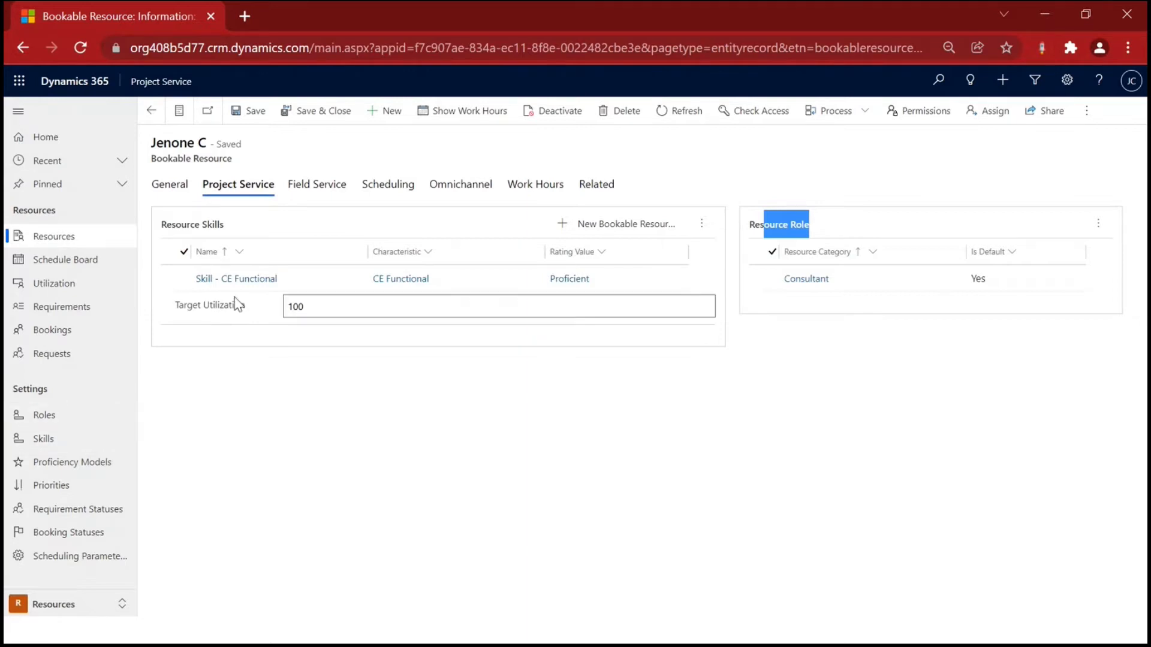
click(796, 367)
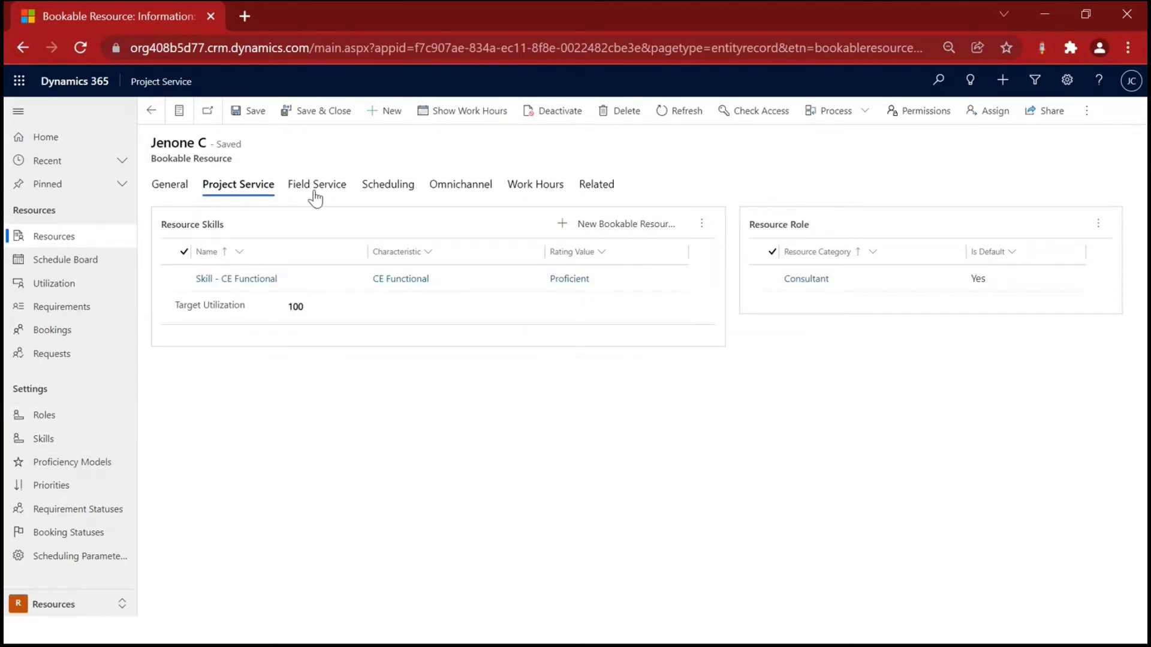
Examine the bookable resource's name, skill rating and assigned role, and return to its general information
drag(169, 158, 234, 159)
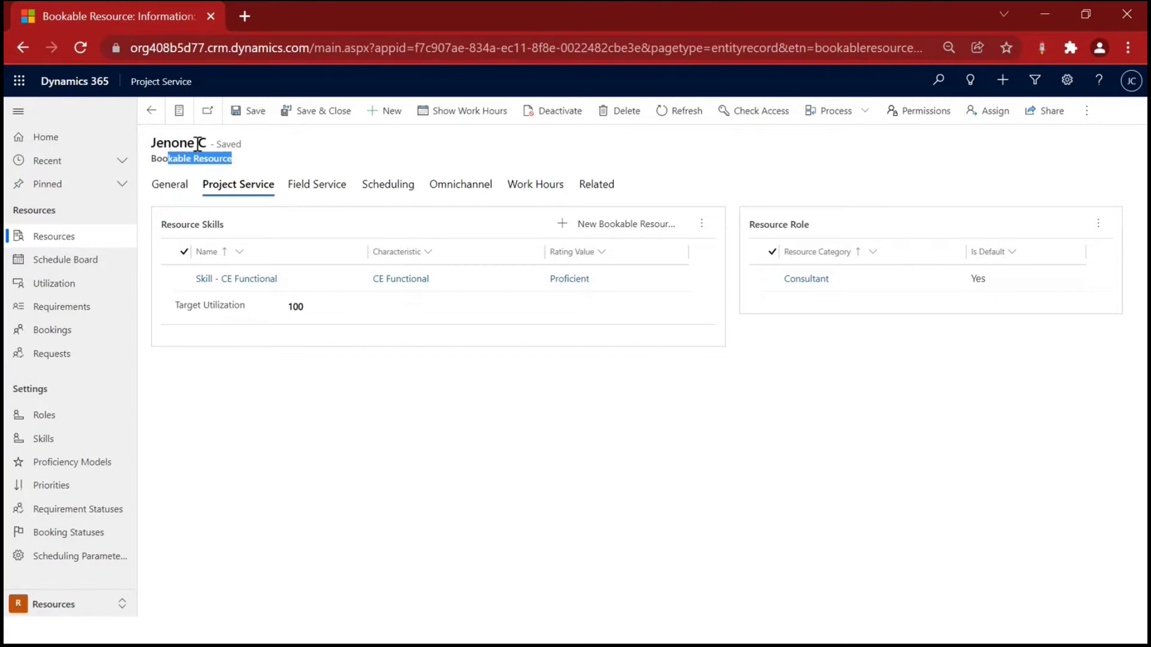
drag(149, 143, 211, 138)
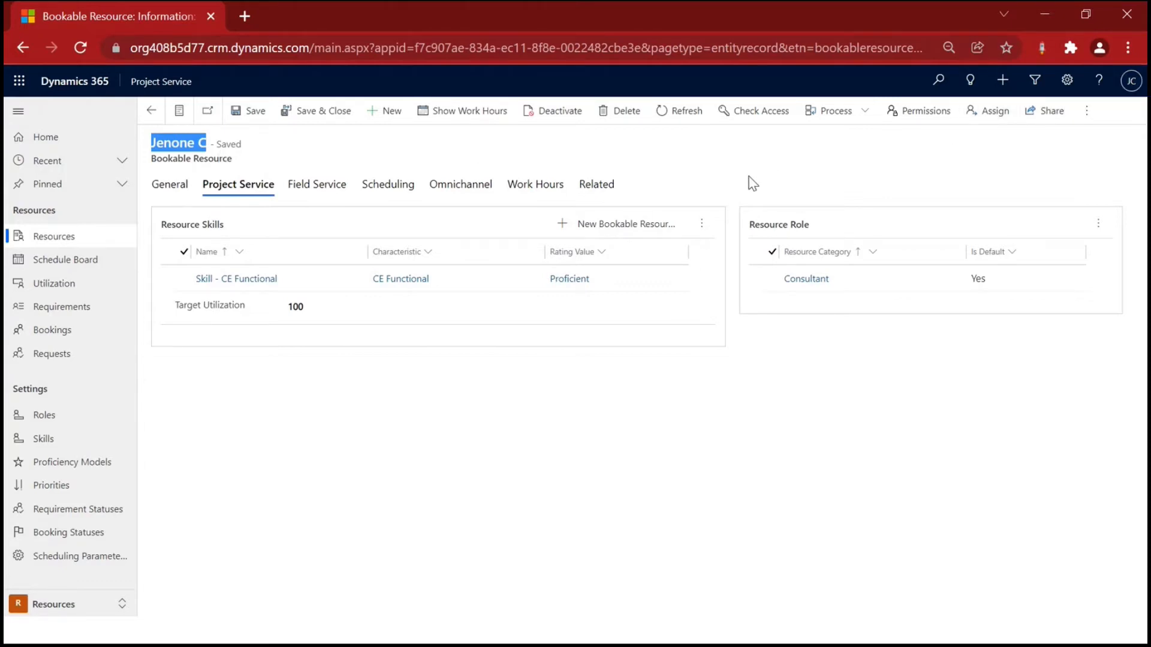
click(148, 154)
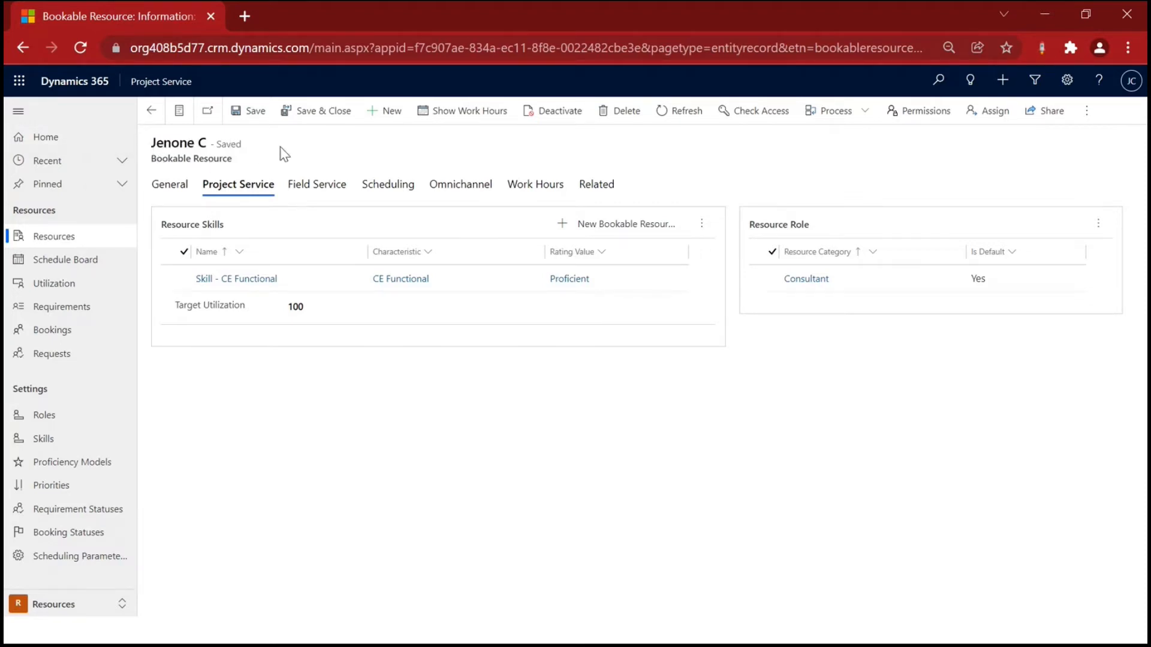
drag(149, 144, 223, 154)
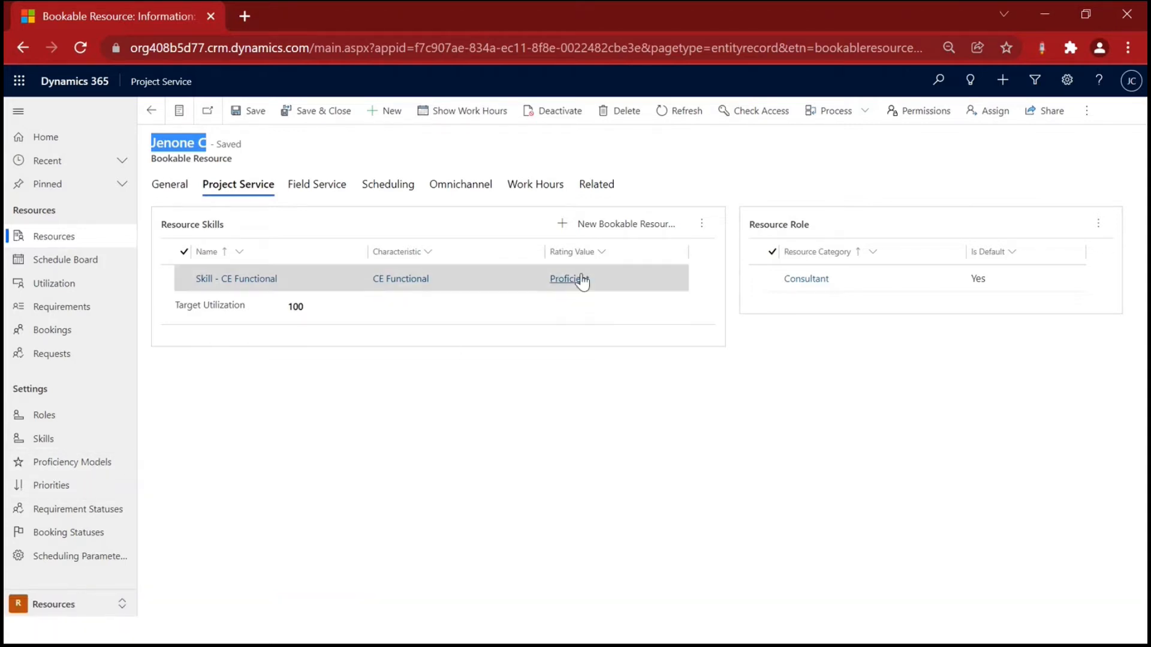
drag(773, 231, 804, 225)
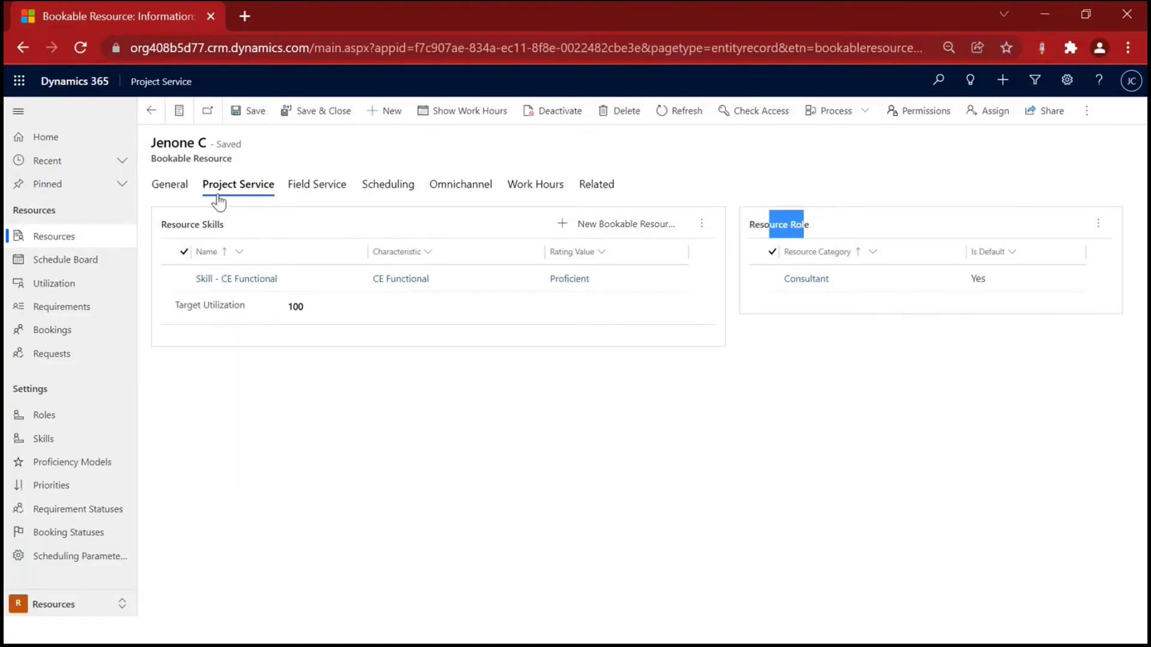
click(187, 188)
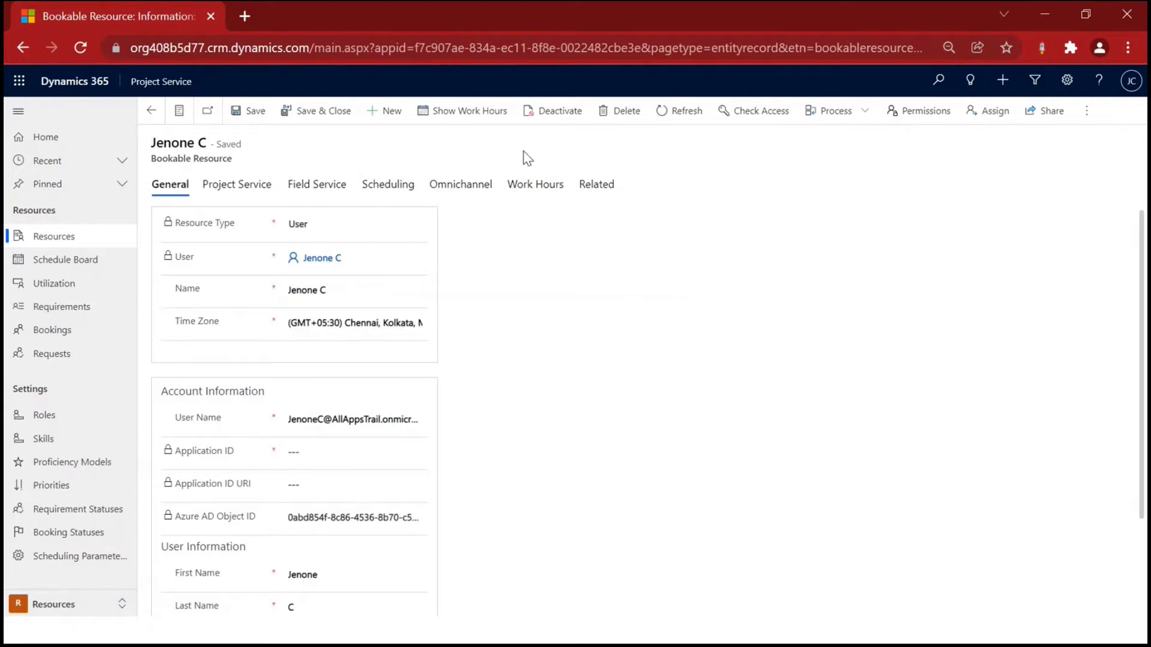
Check the agenda slide, return to Dynamics 365, and open the active price lists in the Sales area
key(alt+Tab)
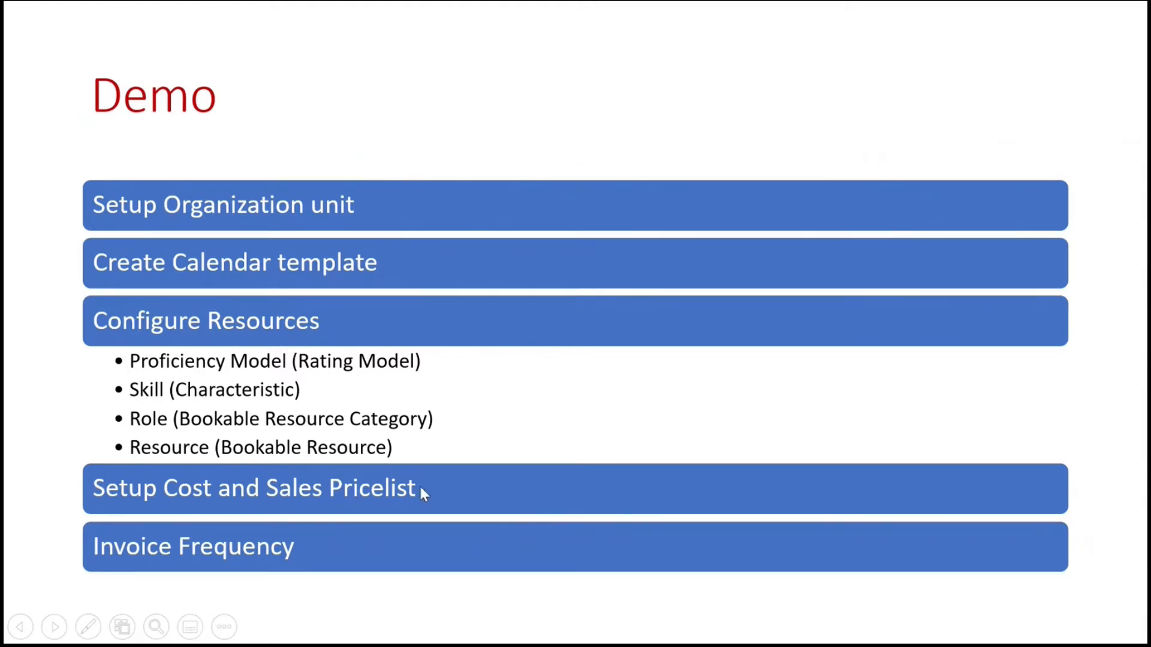
key(alt+Tab)
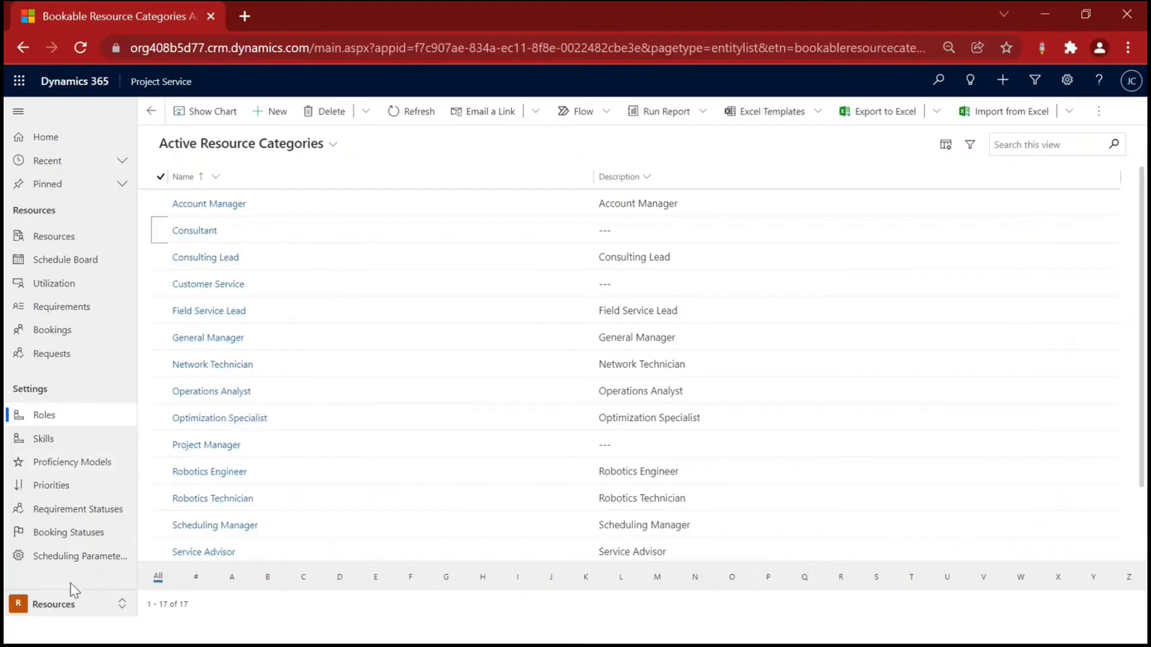
click(73, 603)
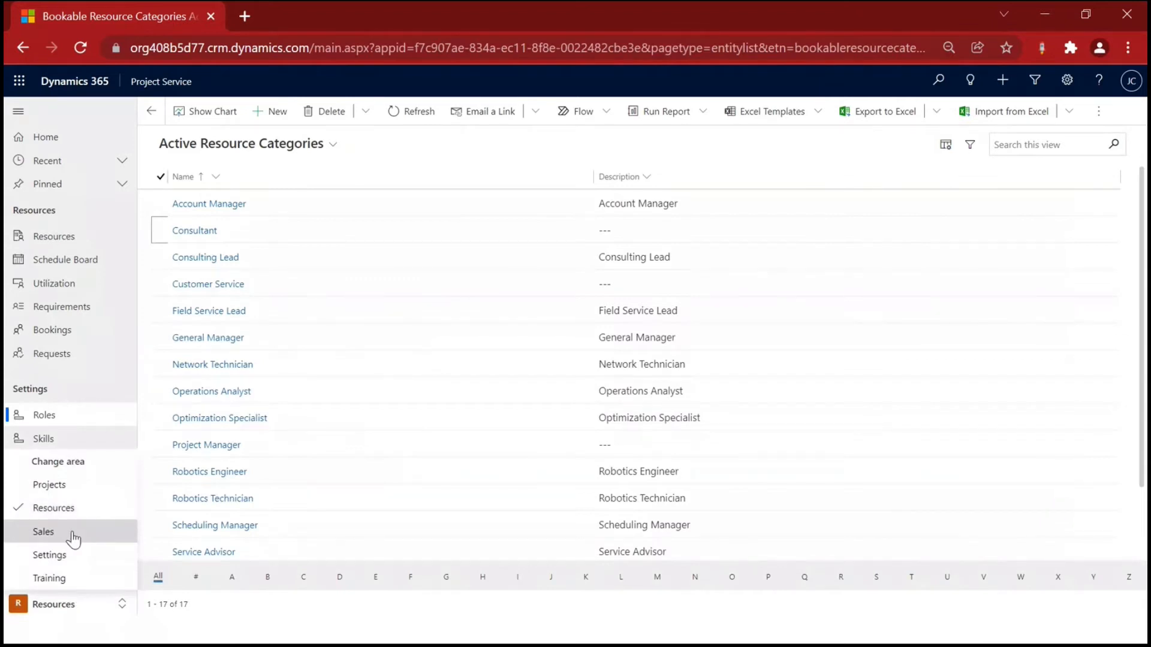
click(83, 537)
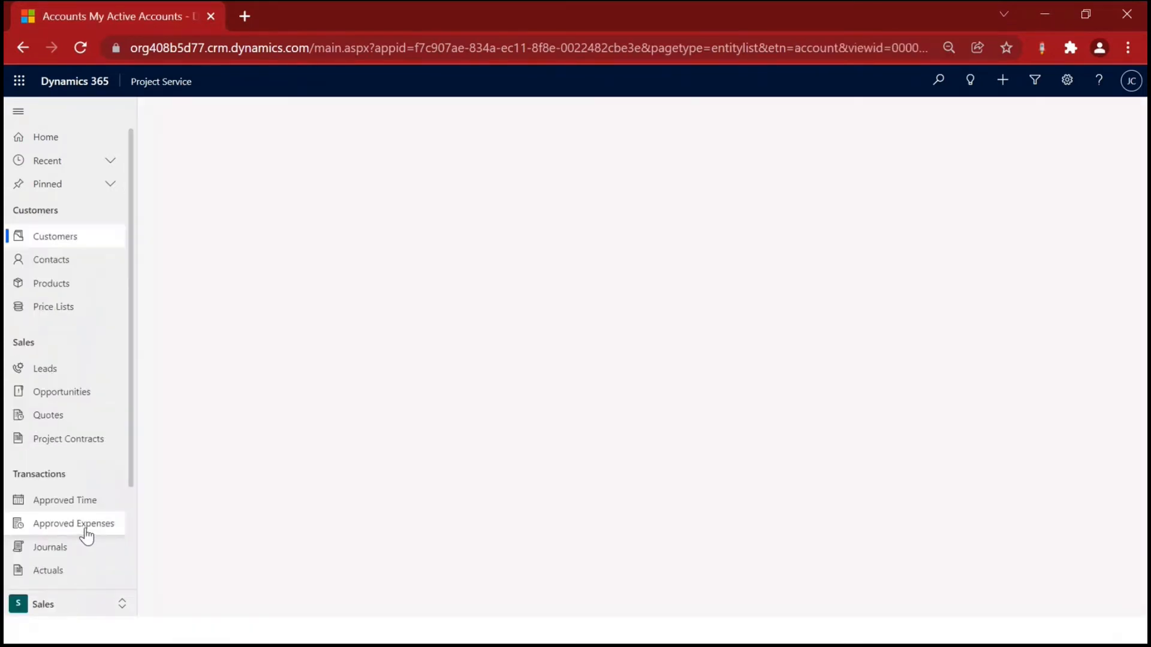
click(51, 317)
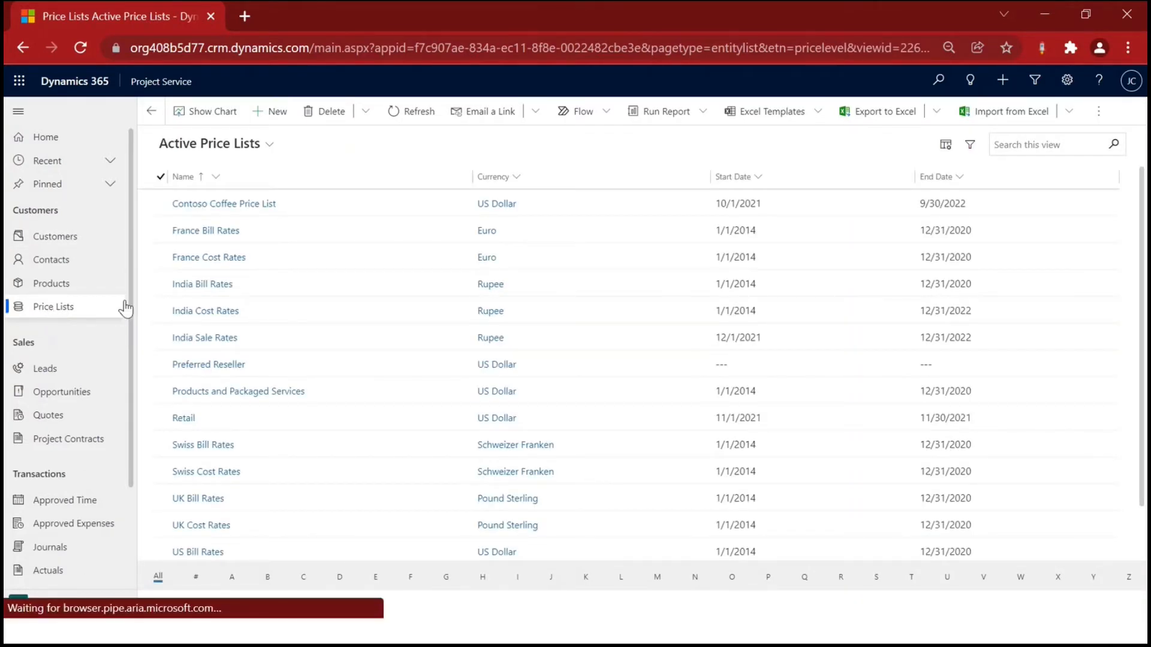
click(160, 423)
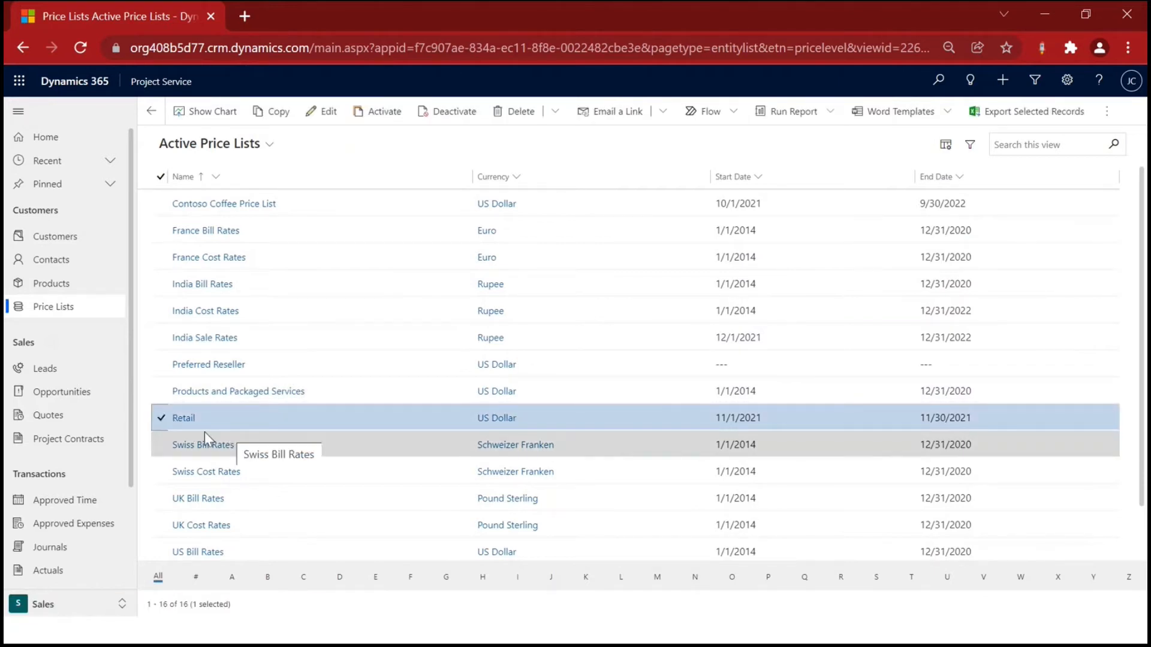
click(161, 421)
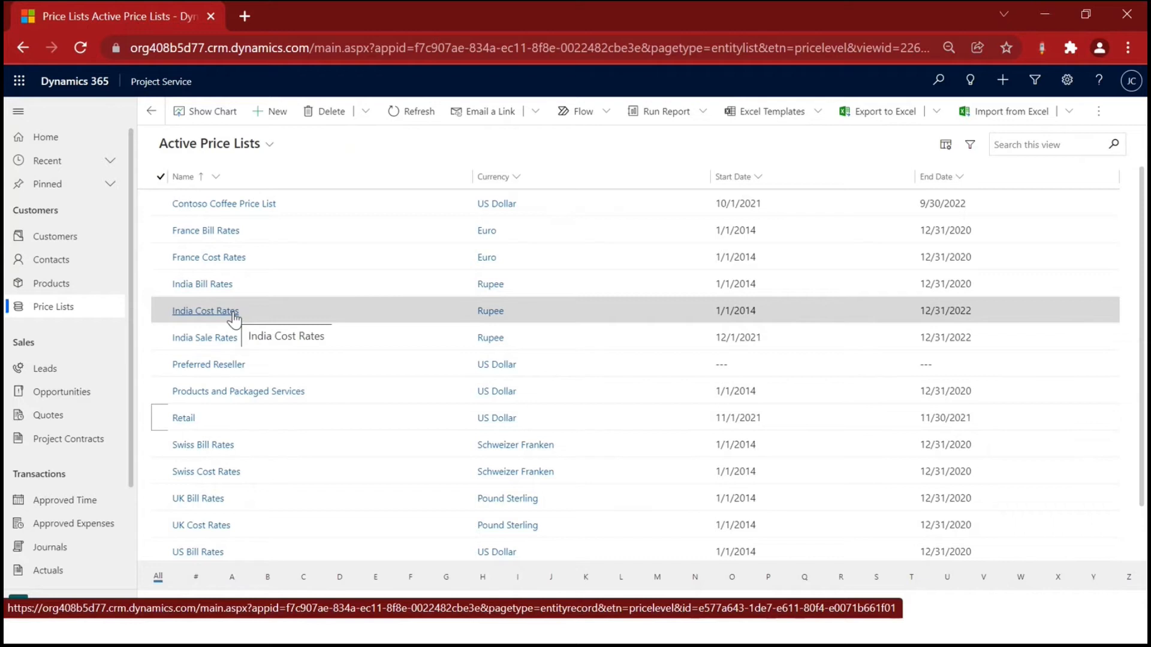
Open the India Cost Rates price list and review its role prices and its general details, including the Context field
click(207, 313)
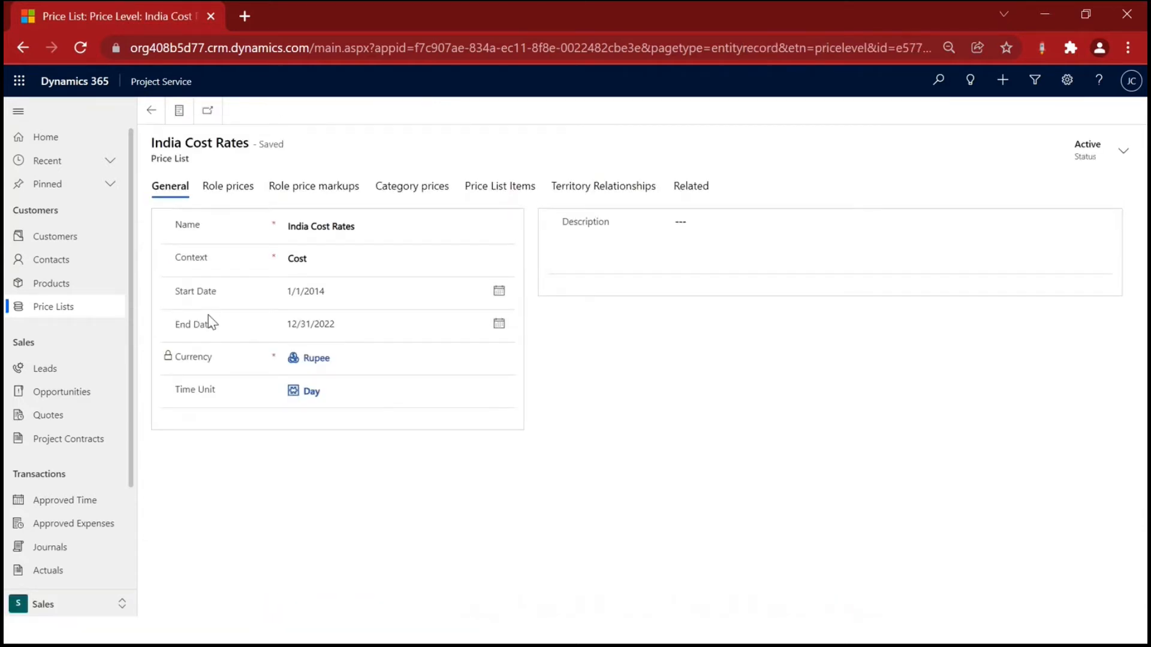
click(238, 188)
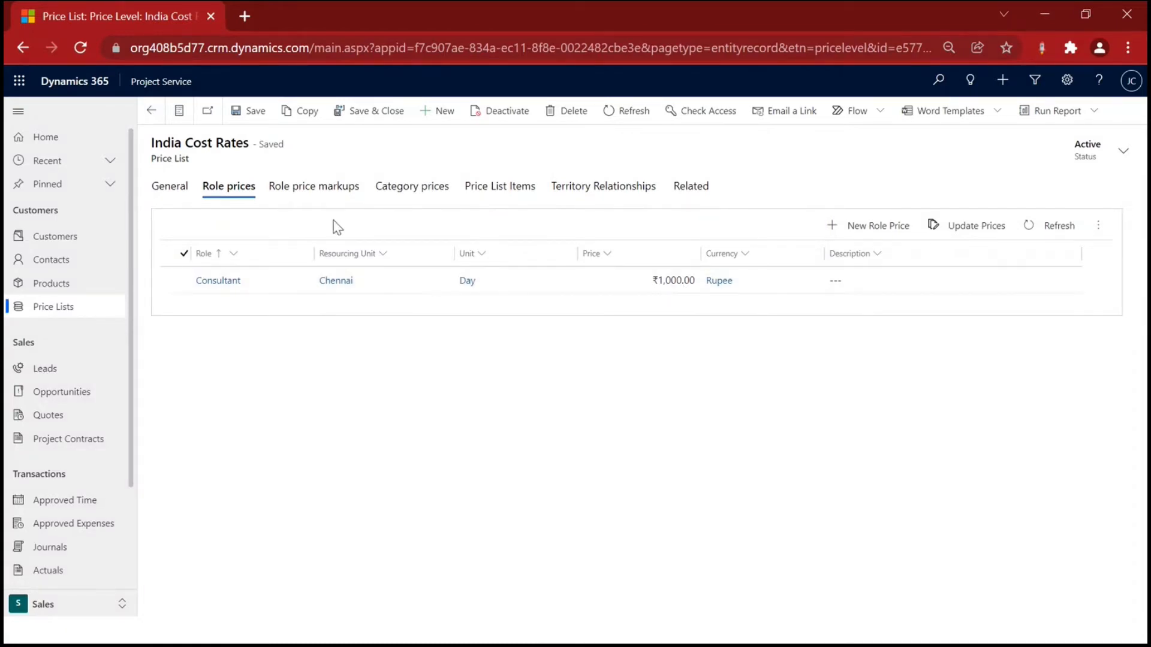
click(170, 188)
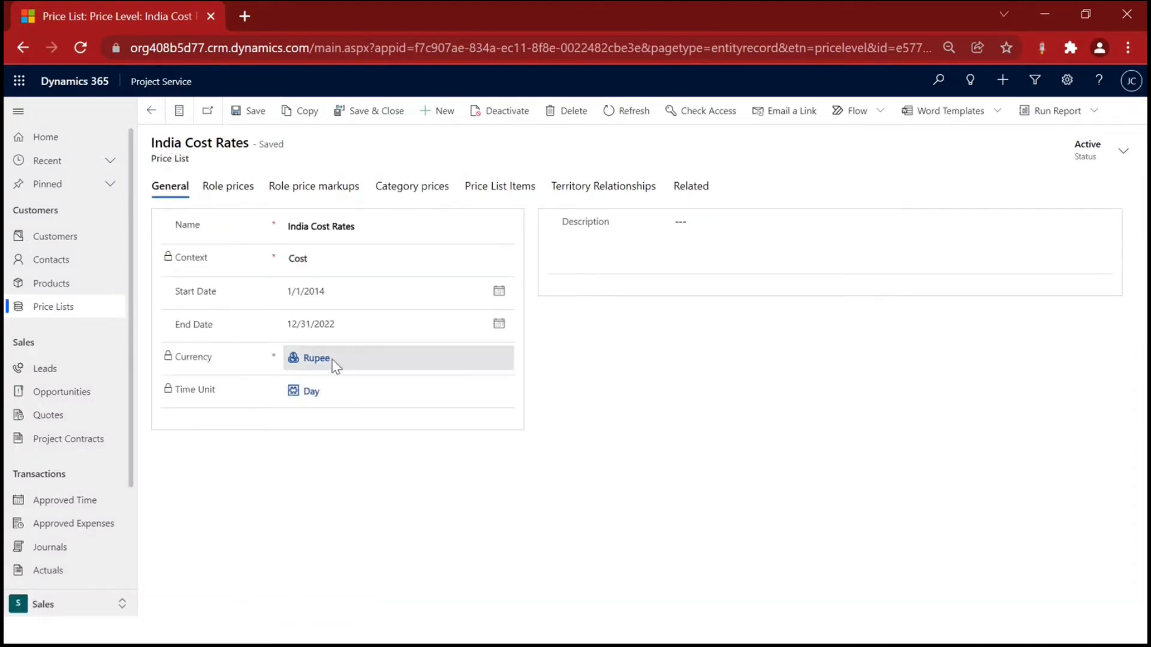
double_click(192, 257)
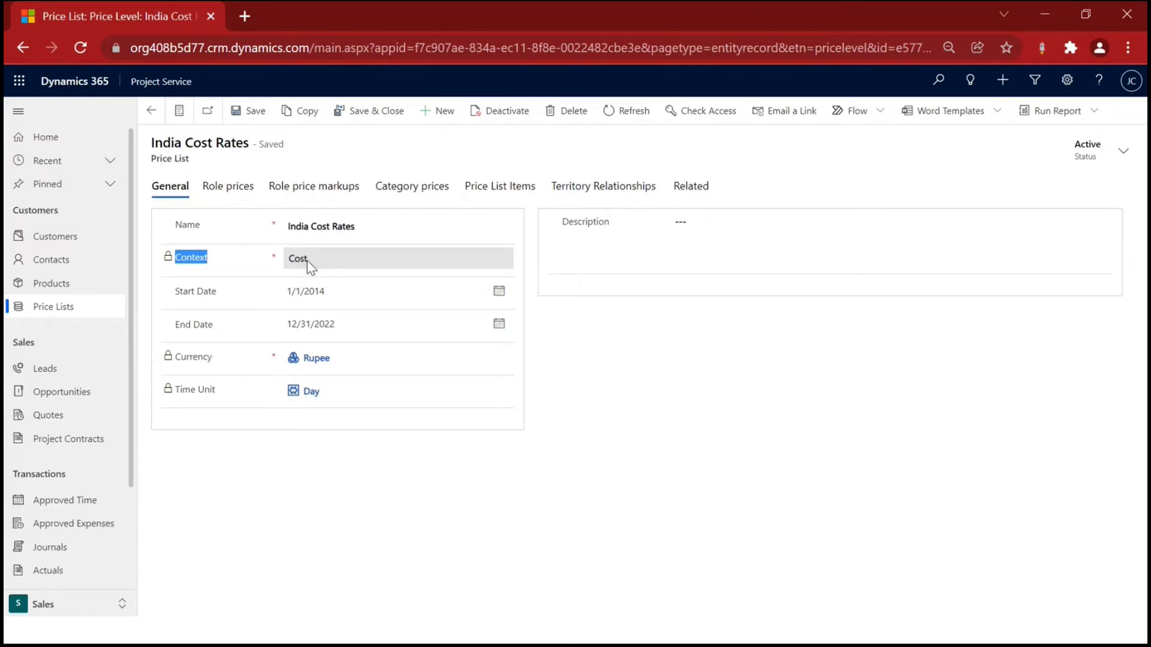
click(219, 139)
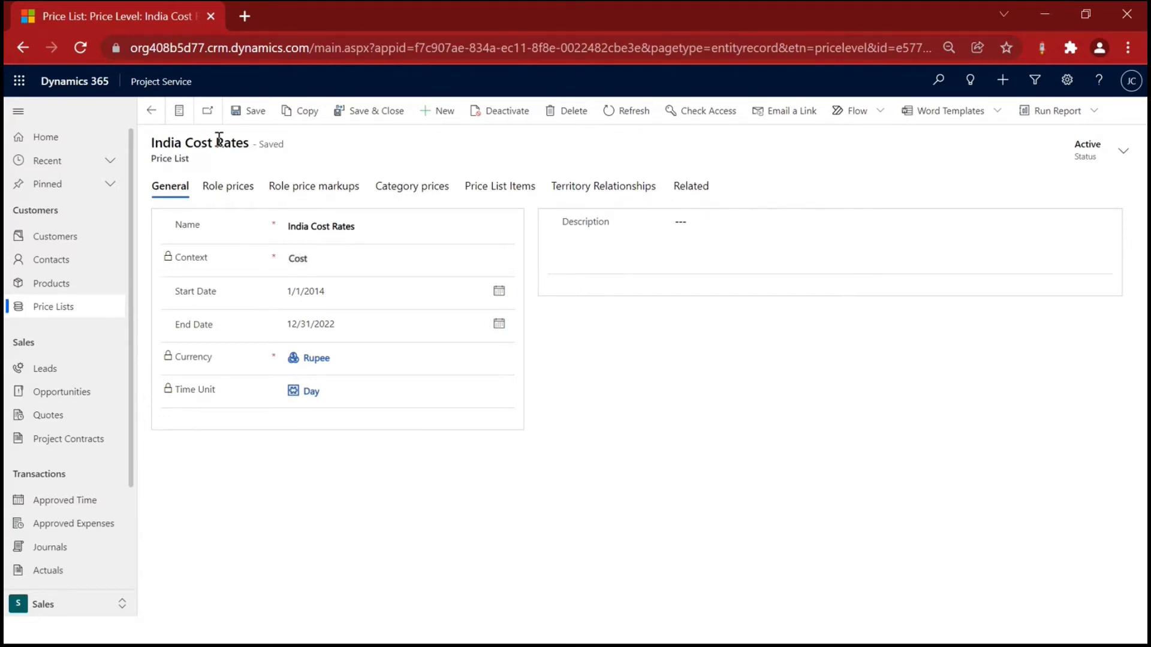
Examine the India Cost Rates price list's name and context, and review its role prices
drag(200, 142, 265, 141)
click(331, 264)
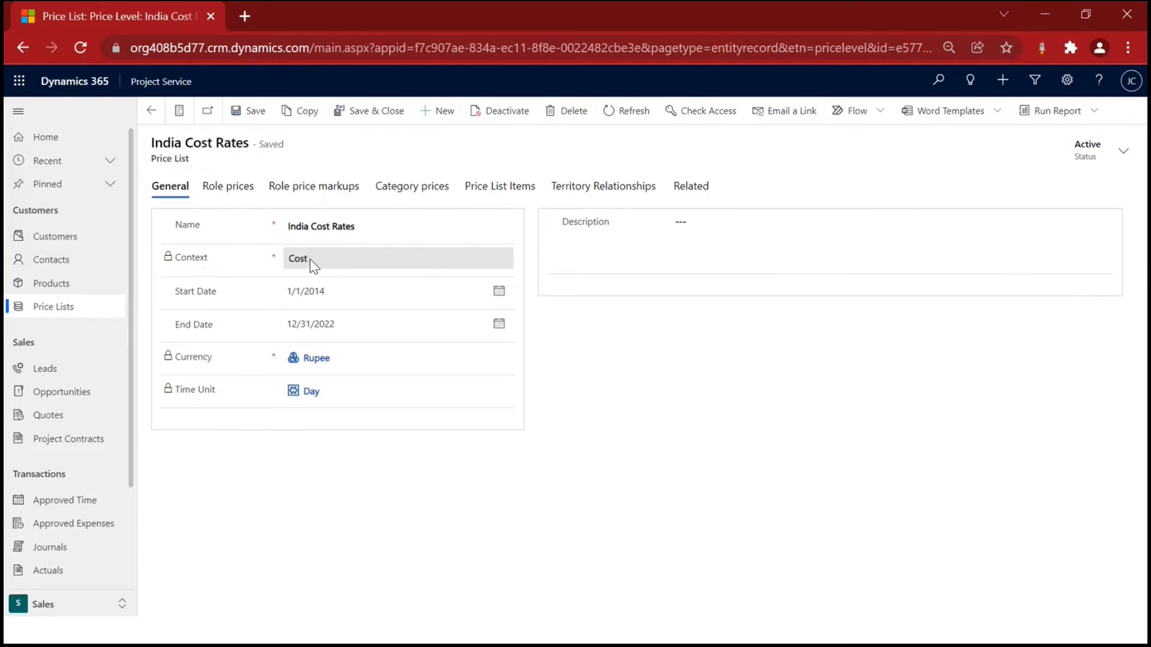
click(228, 190)
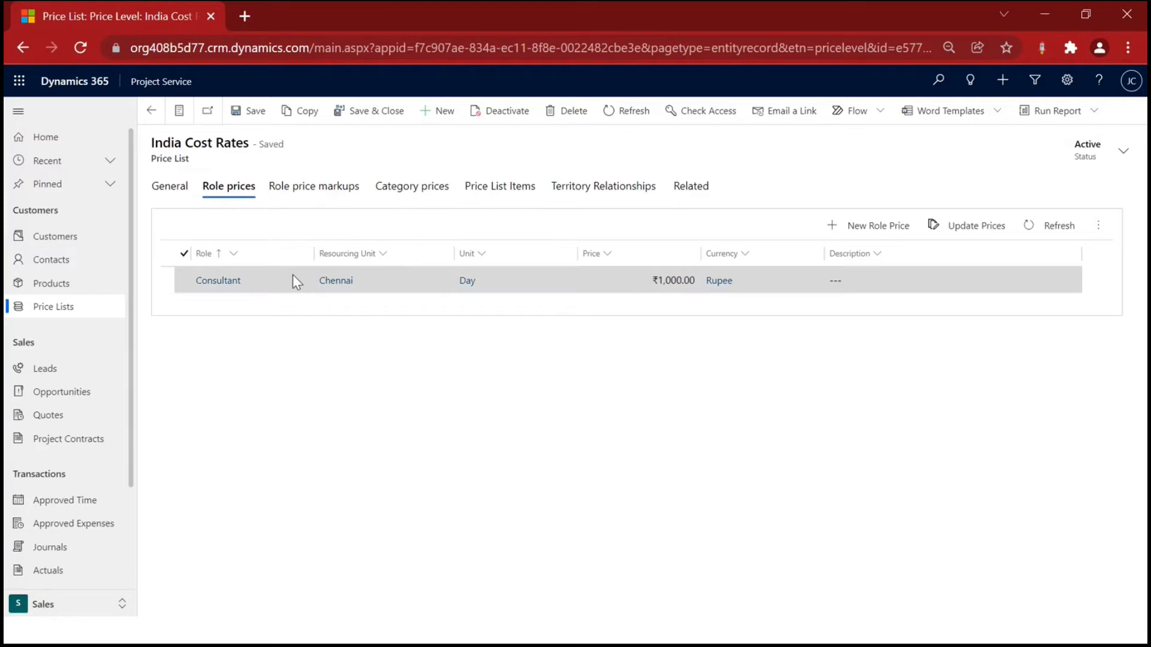
Open the India Sale Rates price list from the active price lists and review its general details, currency and role prices
click(181, 111)
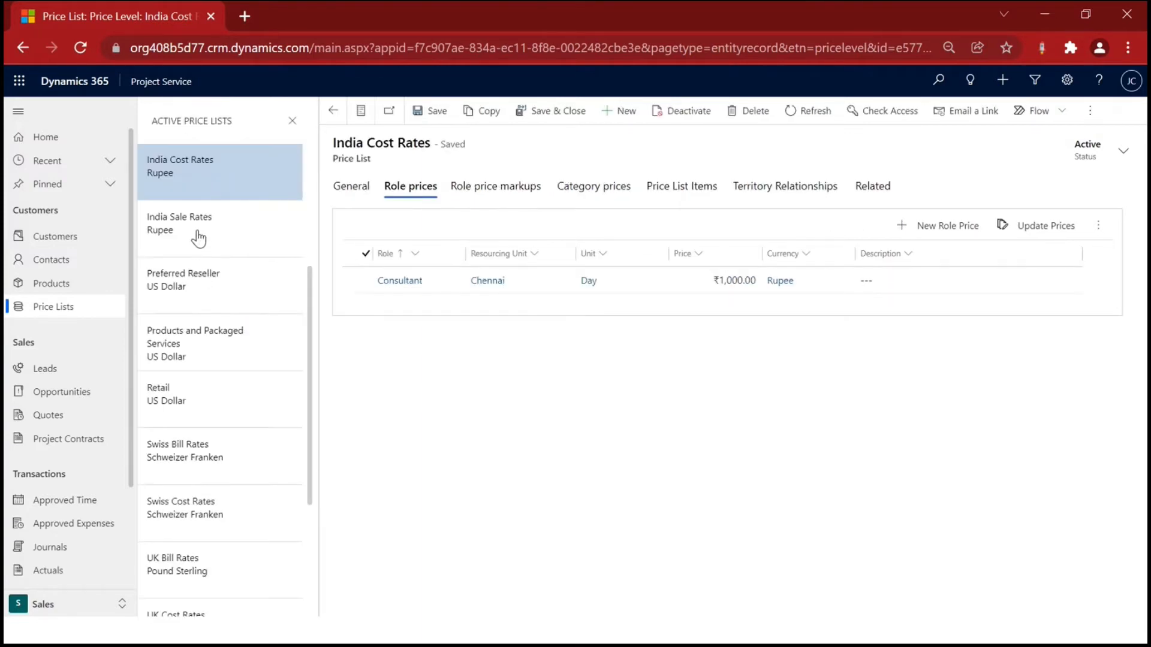
click(200, 235)
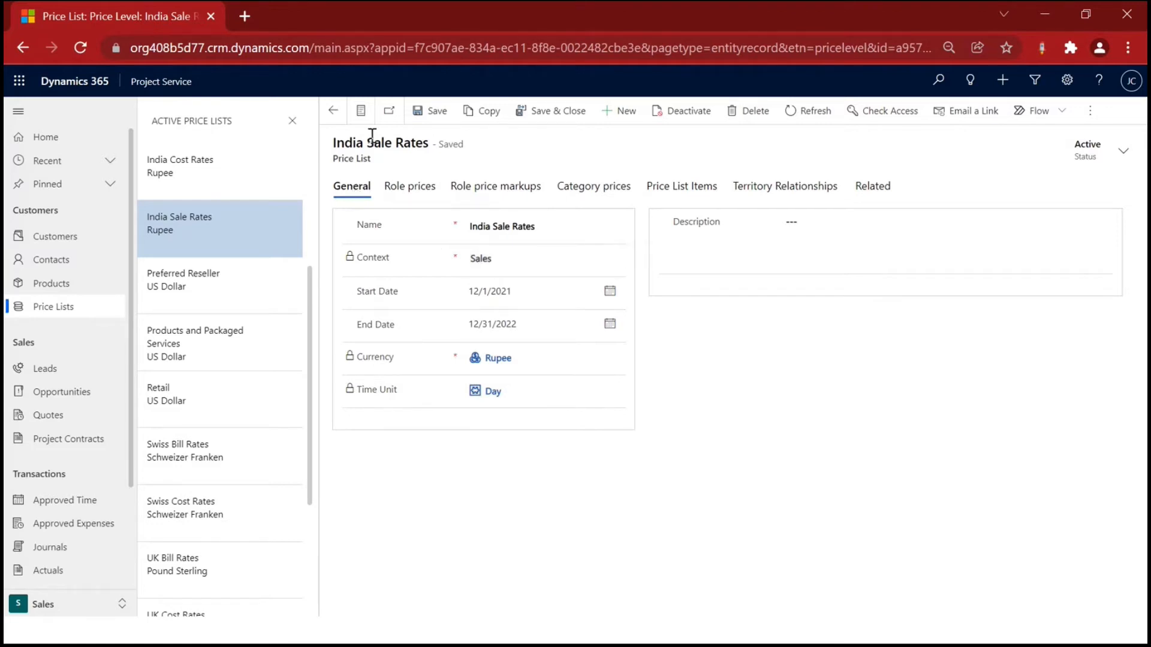
double_click(385, 150)
click(370, 364)
drag(367, 359, 380, 360)
click(411, 187)
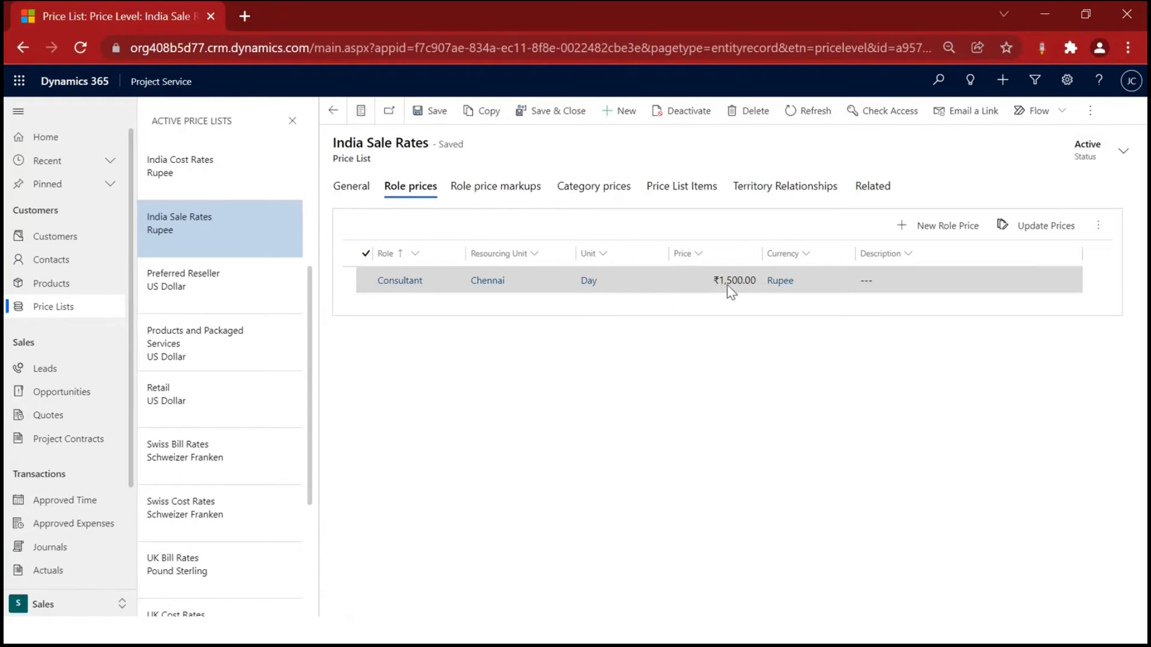
click(351, 191)
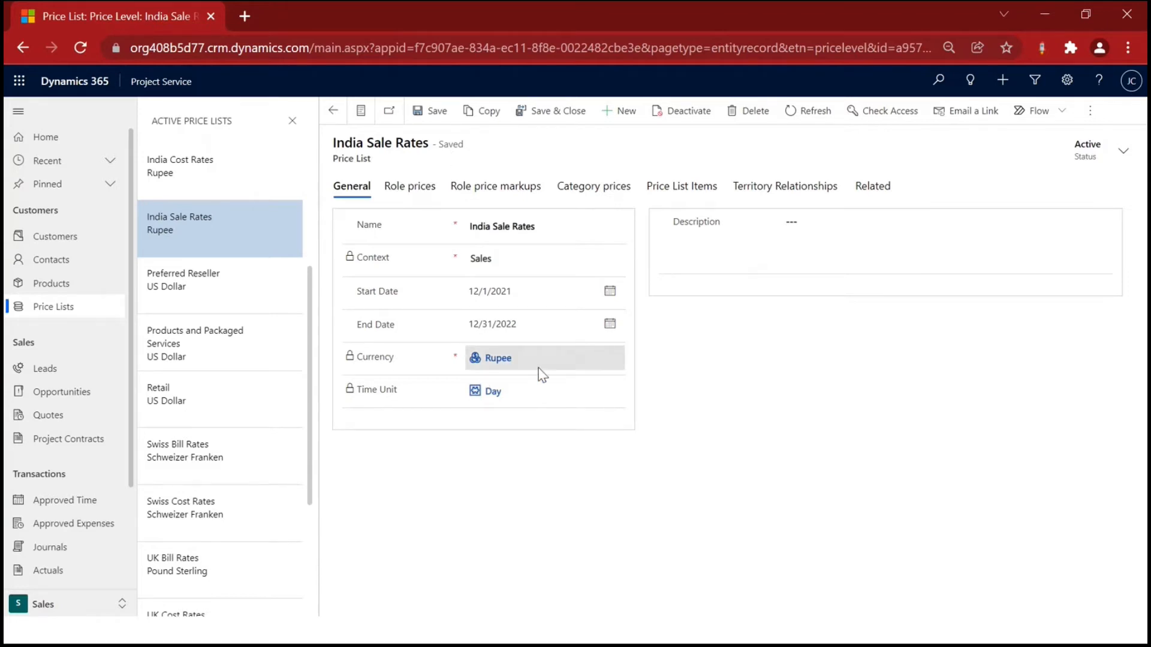
Check the agenda slide, return to Dynamics 365, and open the active invoice frequencies in the Settings area
key(alt+Tab)
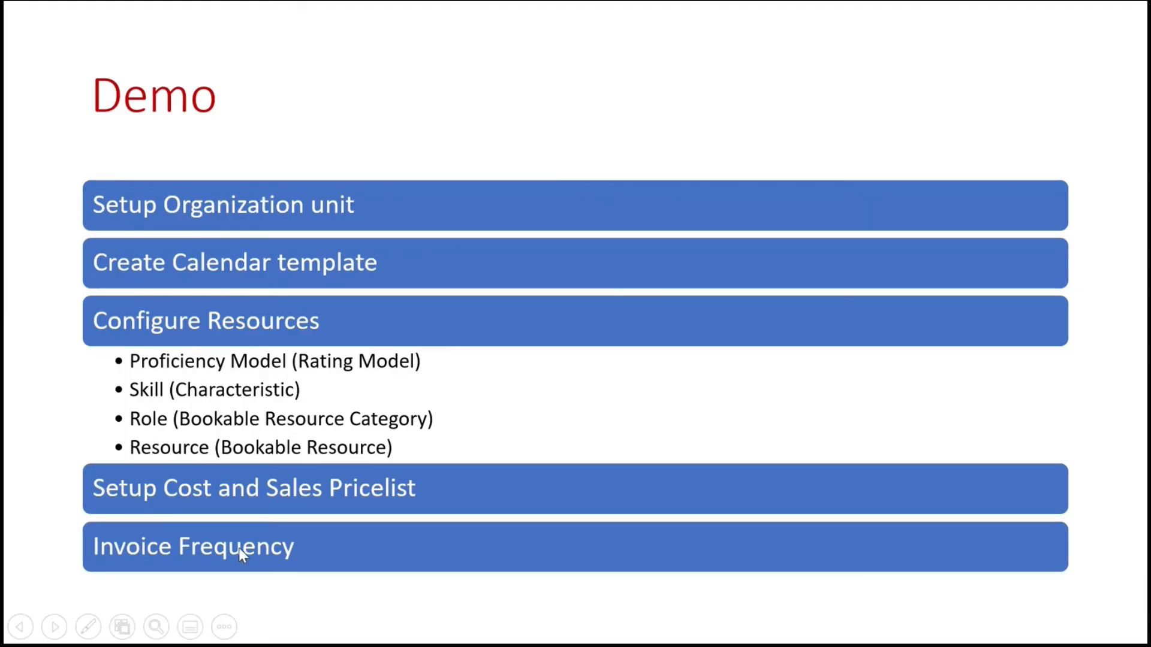
key(alt+Tab)
click(90, 605)
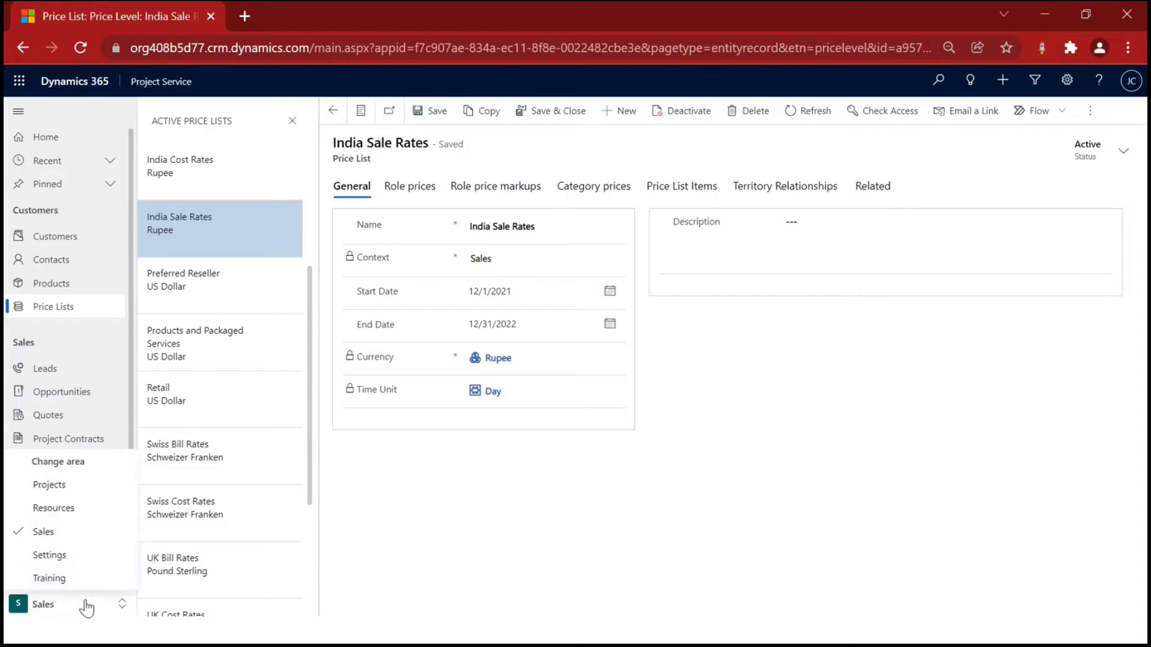
click(82, 553)
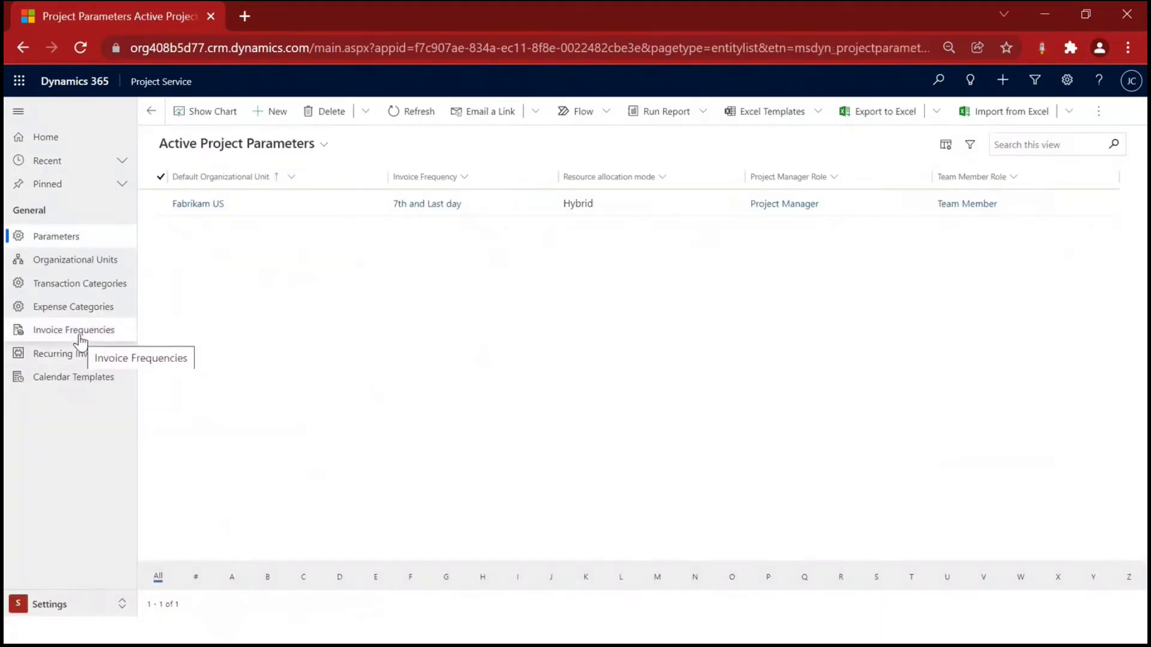
click(81, 340)
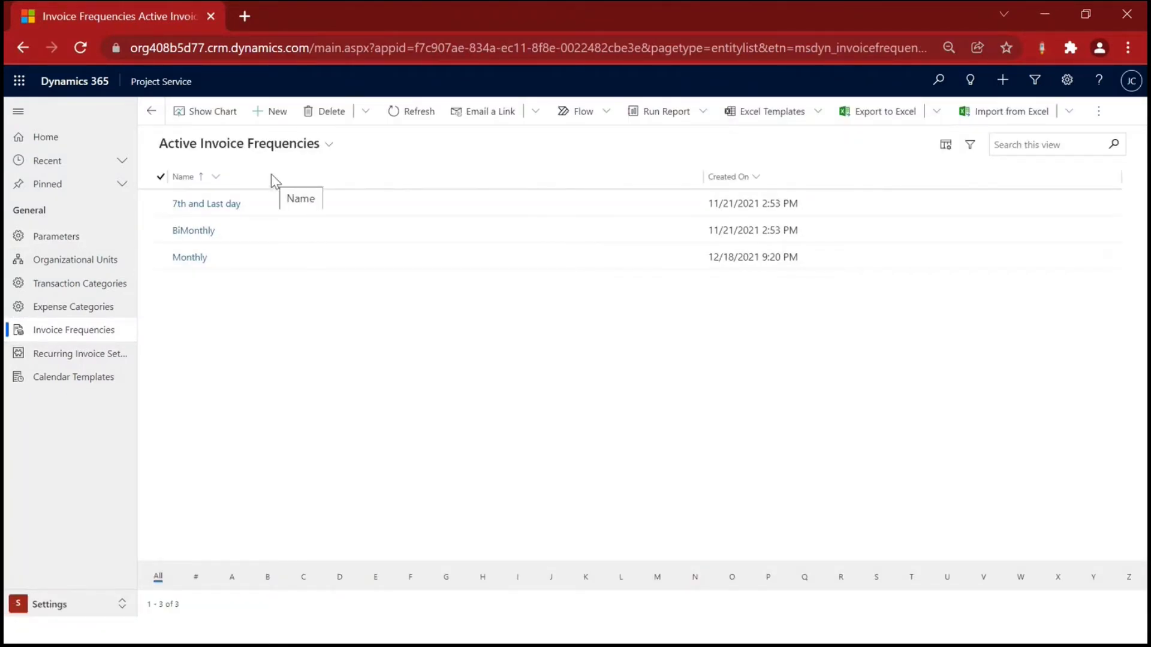
Open the Monthly invoice frequency and review its period, runs per month and invoice frequency details
click(190, 261)
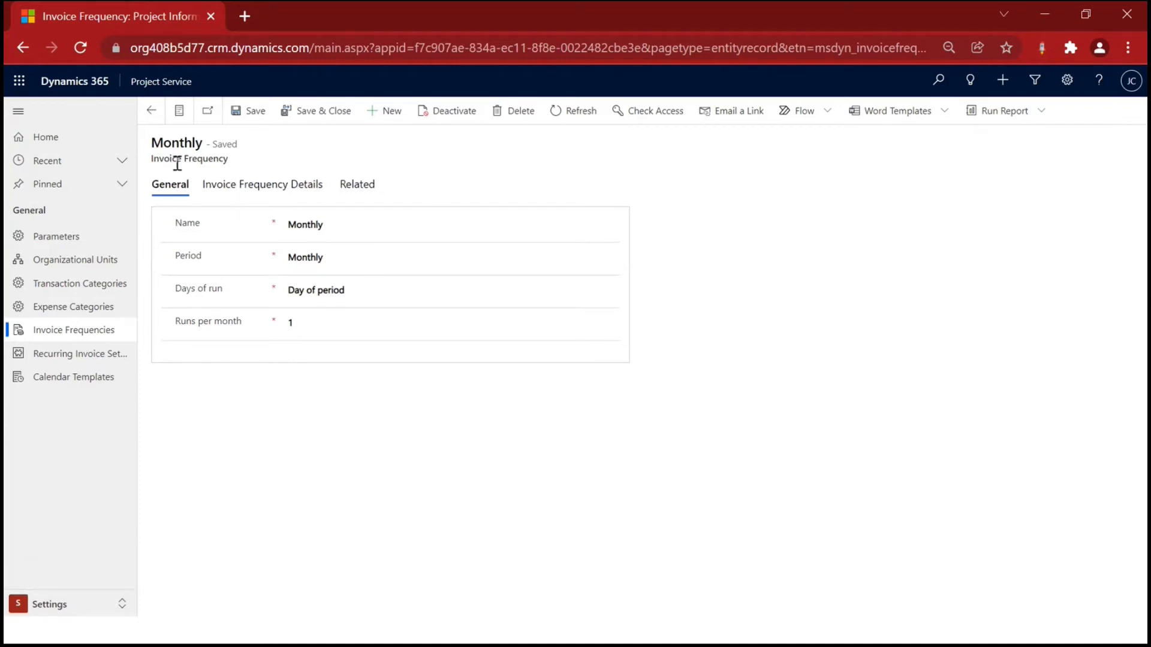
drag(169, 158, 184, 171)
click(375, 158)
drag(174, 324, 228, 327)
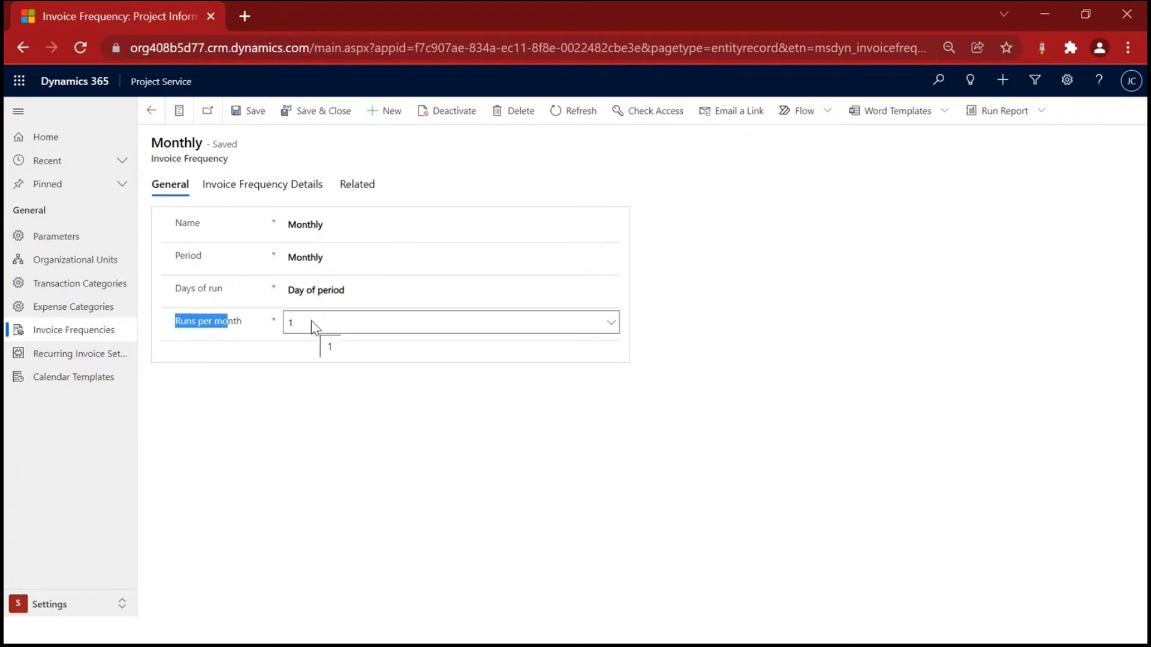
click(244, 186)
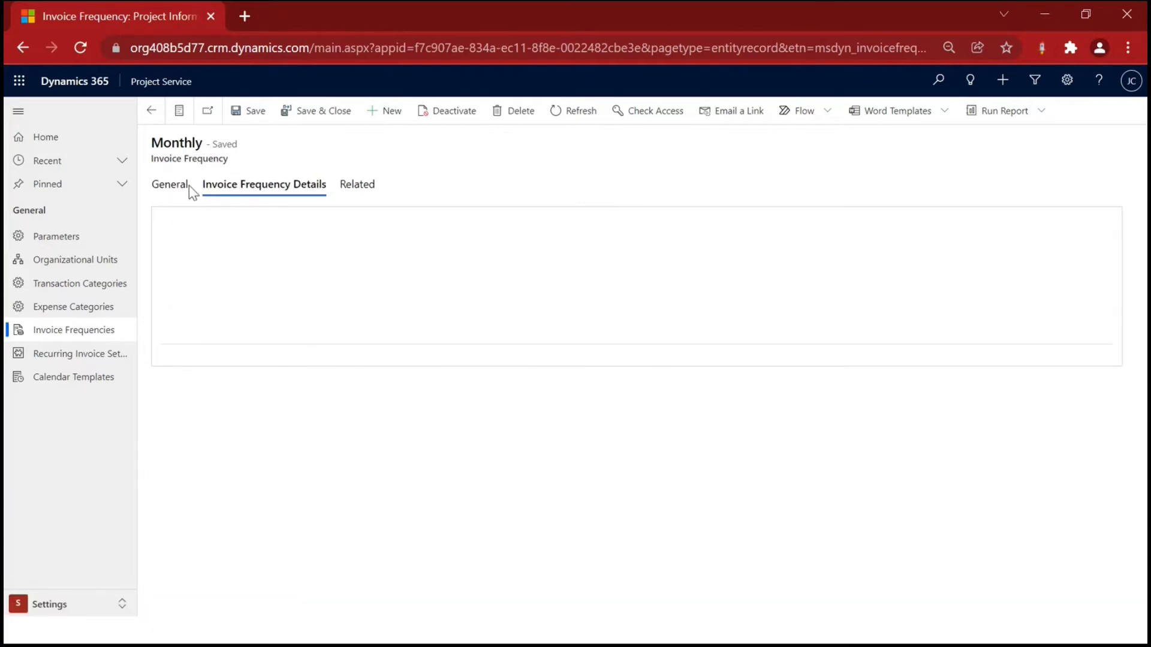
Review the frequency detail record for day 1 of the month, and go back through the Monthly record to the invoice frequencies list
double_click(333, 280)
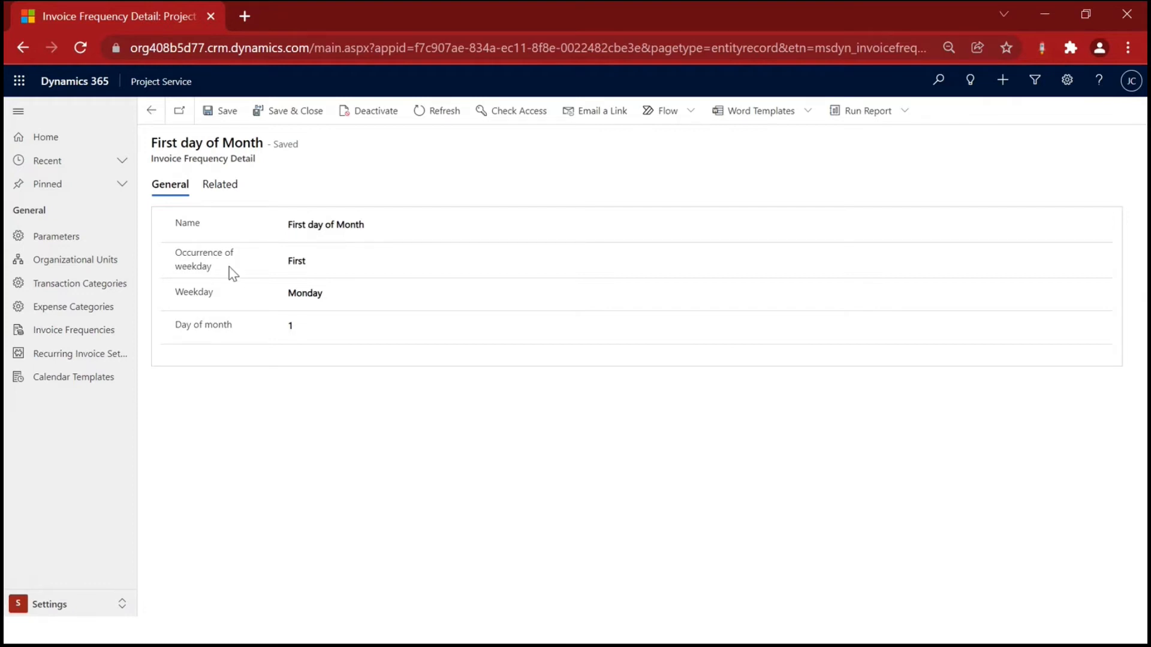
drag(228, 266, 177, 262)
click(362, 328)
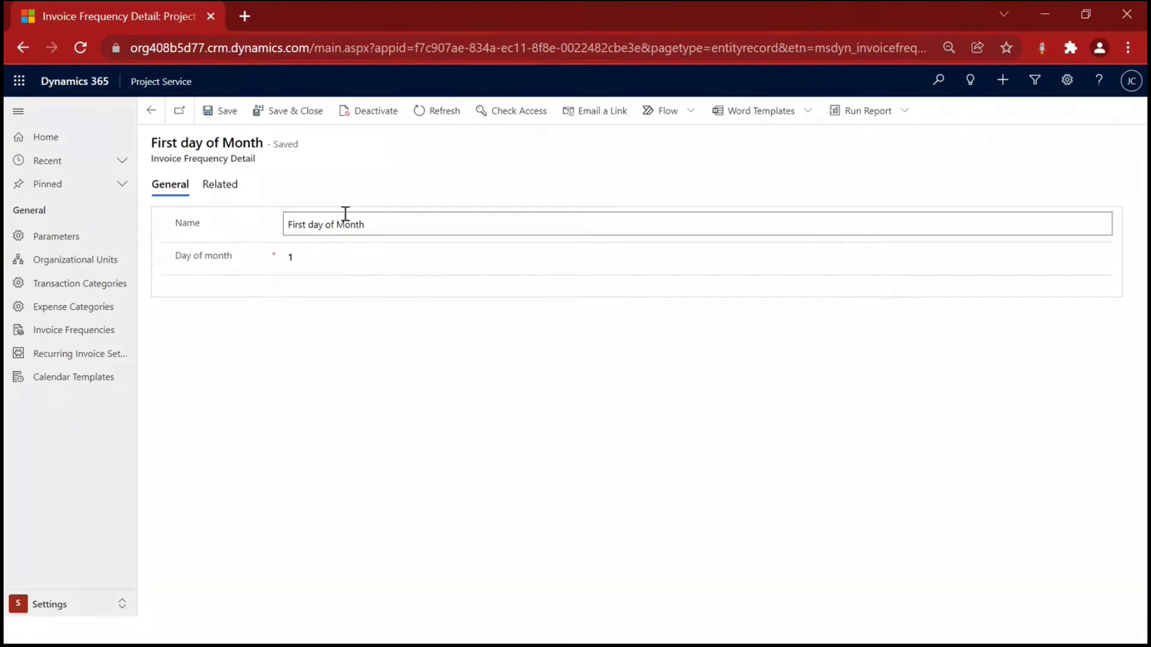
click(151, 110)
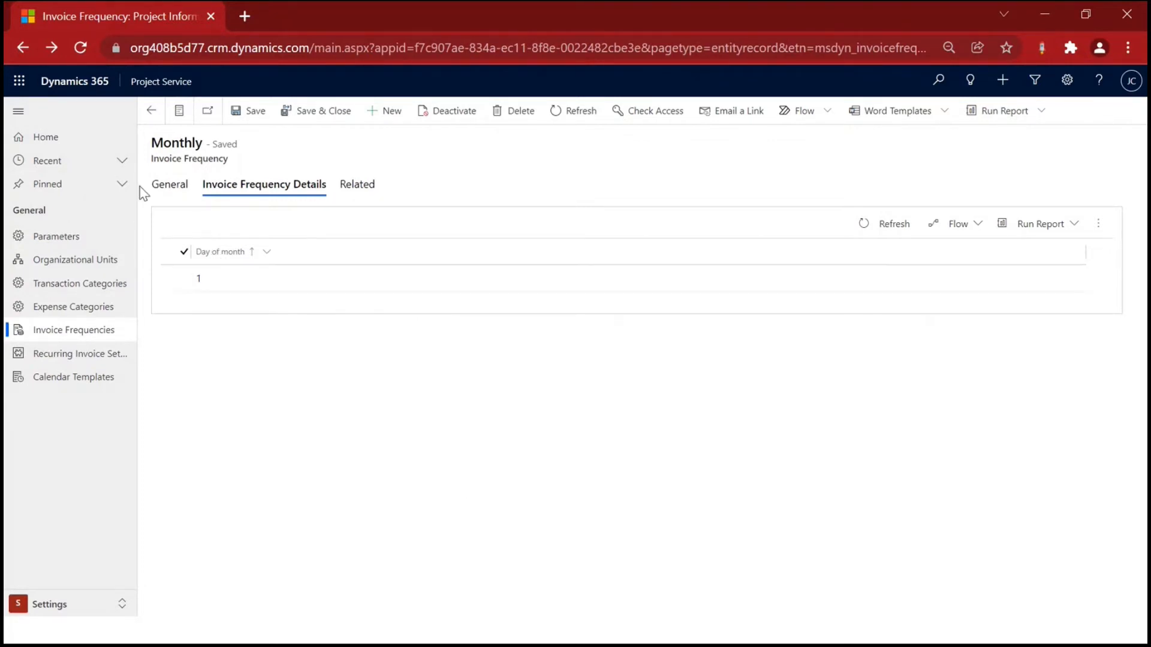
click(174, 192)
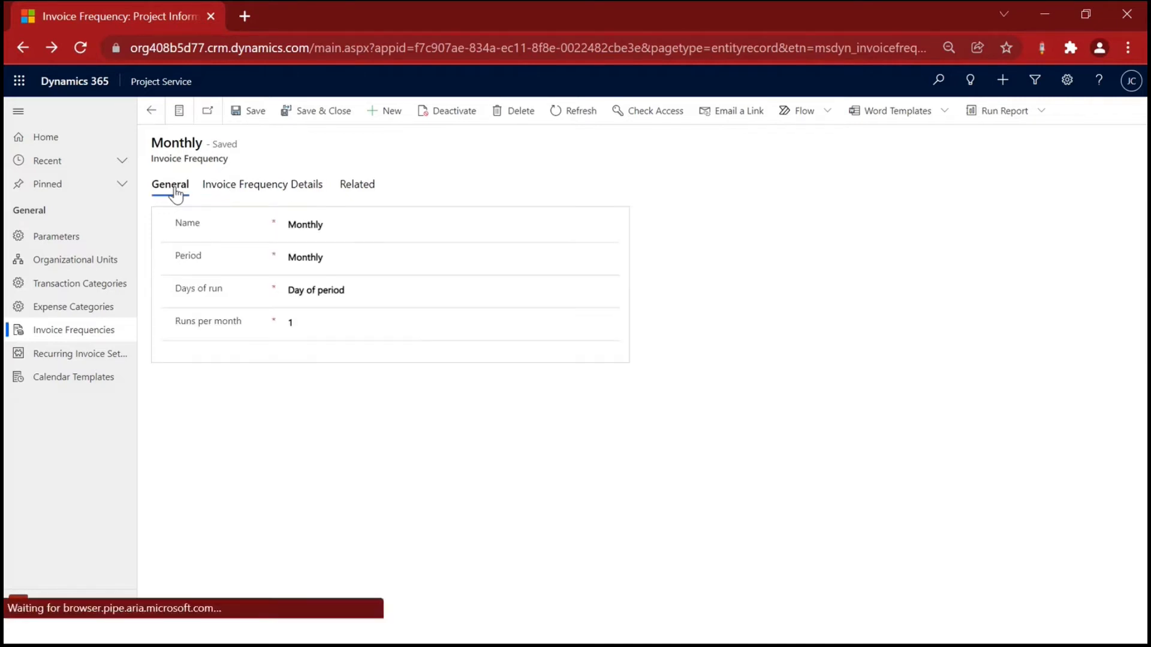
click(152, 110)
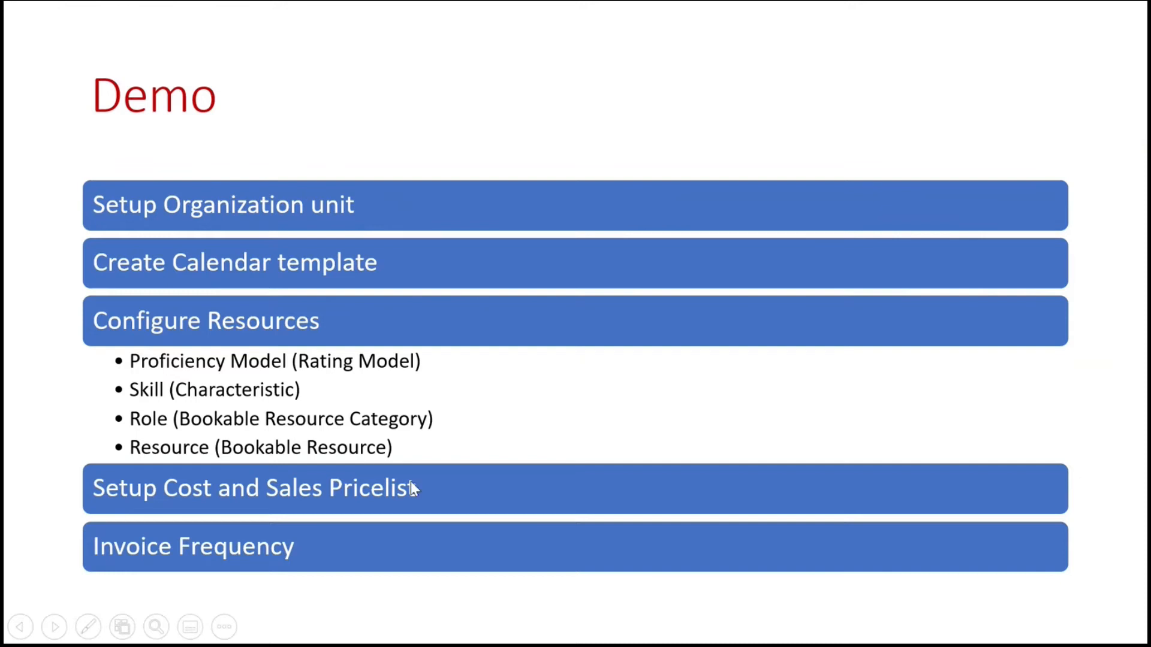
Advance the presentation to the account-to-invoice agenda slide, return to Dynamics 365, and open the opportunities in the Sales area
click(476, 488)
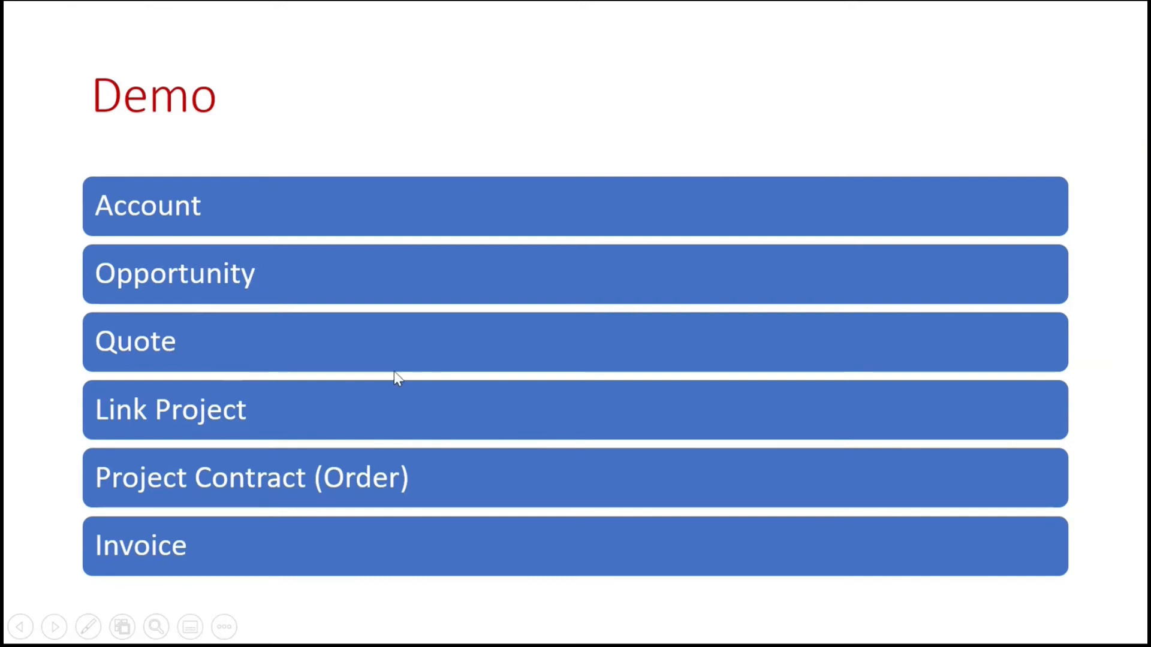
key(alt+Tab)
click(92, 597)
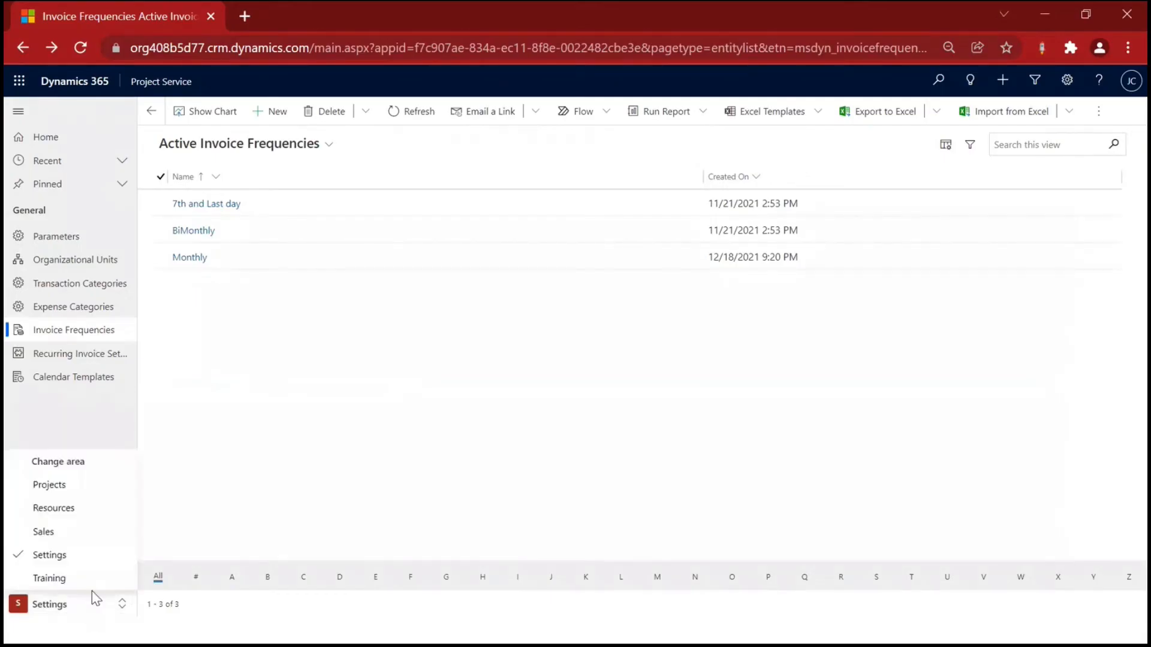
click(87, 535)
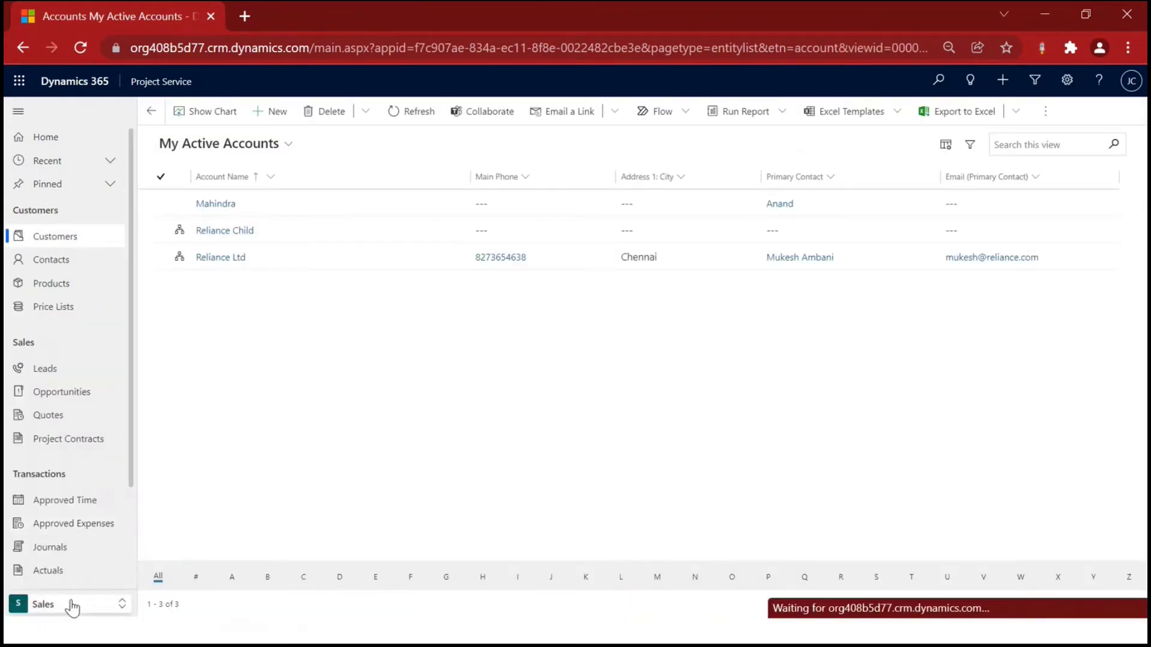
click(78, 393)
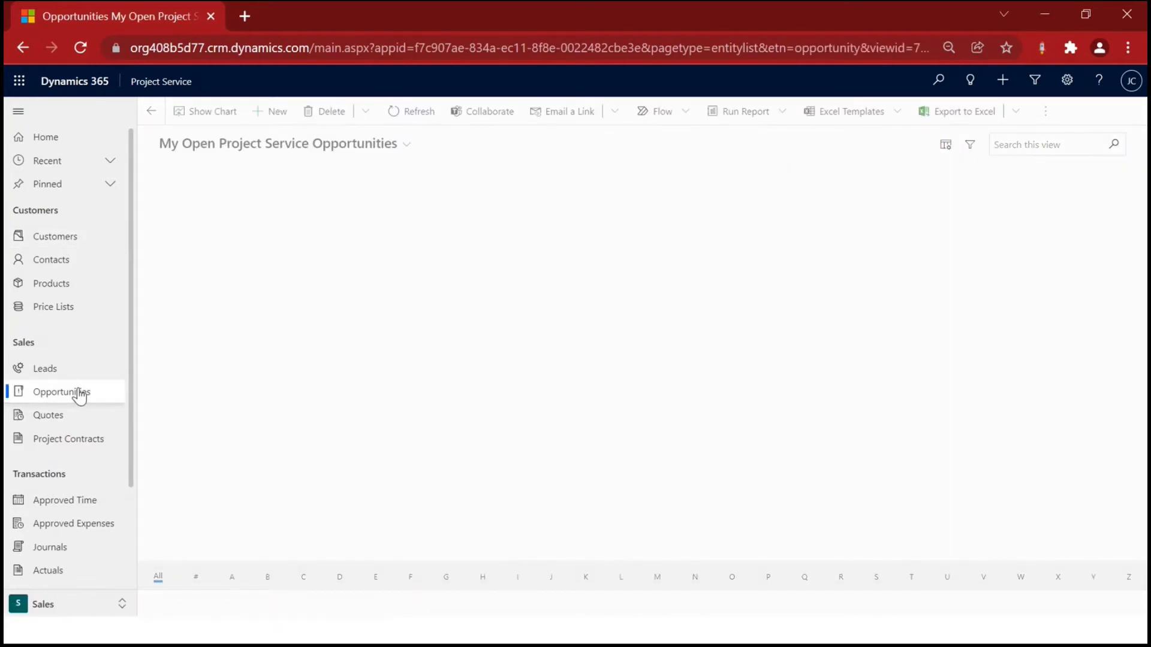
Create and save a new opportunity with the topic "Want to implement Dynamics CRM" and the account Reliance Ltd
click(278, 112)
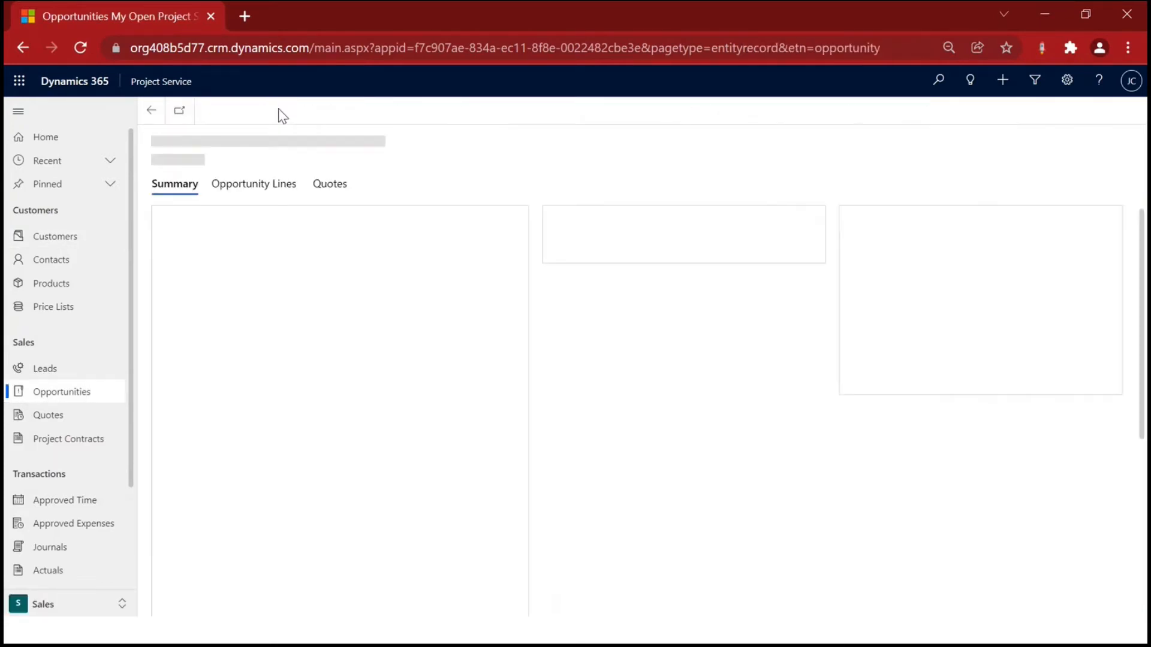
click(335, 221)
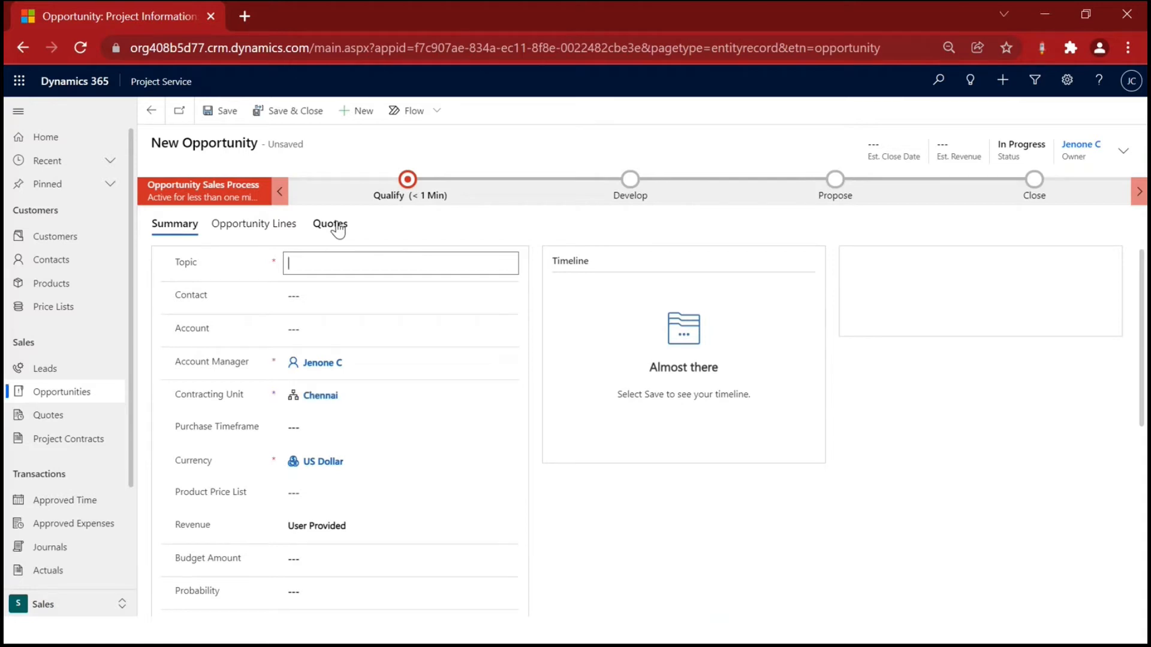
text(Want to implement Dyna)
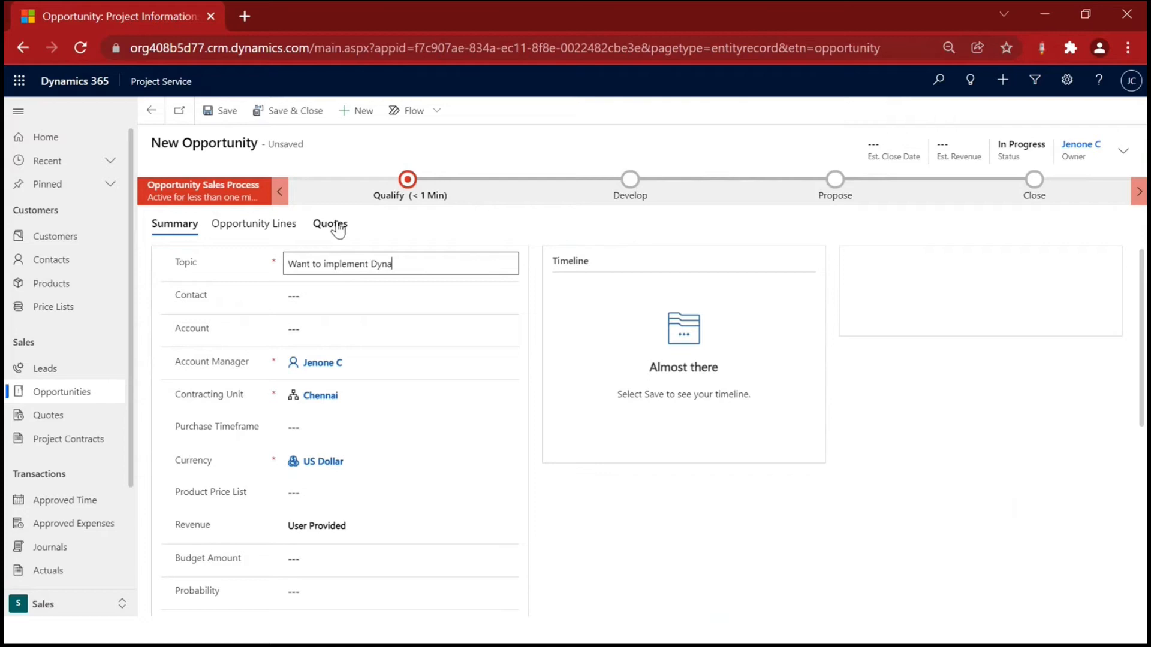
text(mics CRM)
click(336, 328)
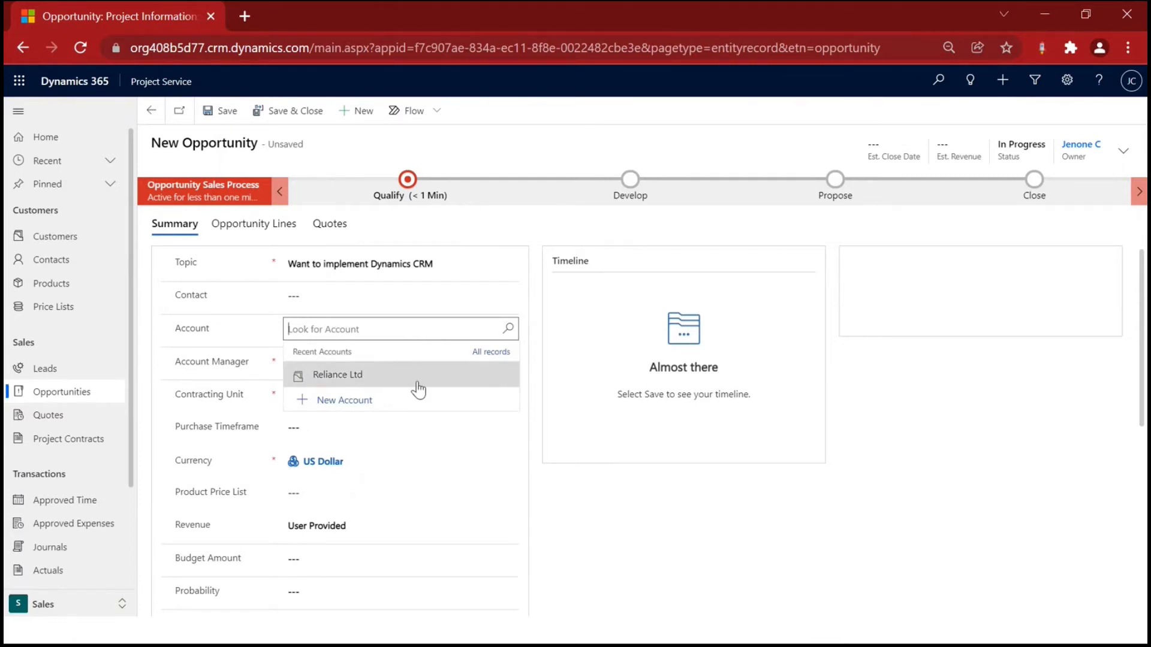
click(353, 378)
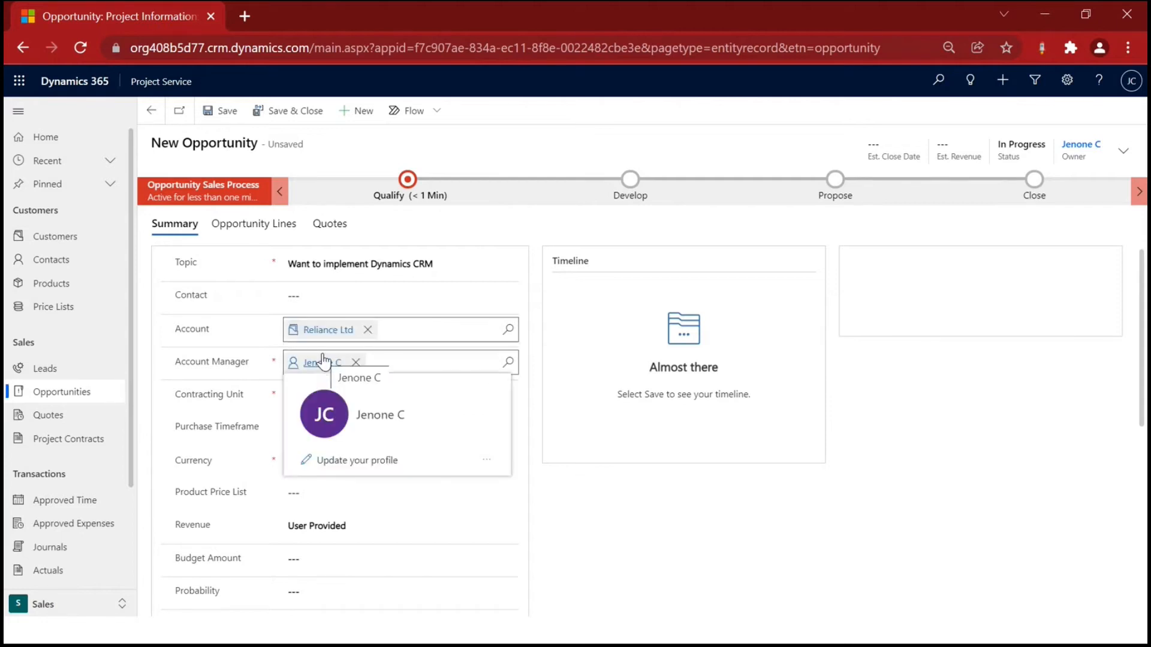
click(1042, 419)
key(ctrl+s)
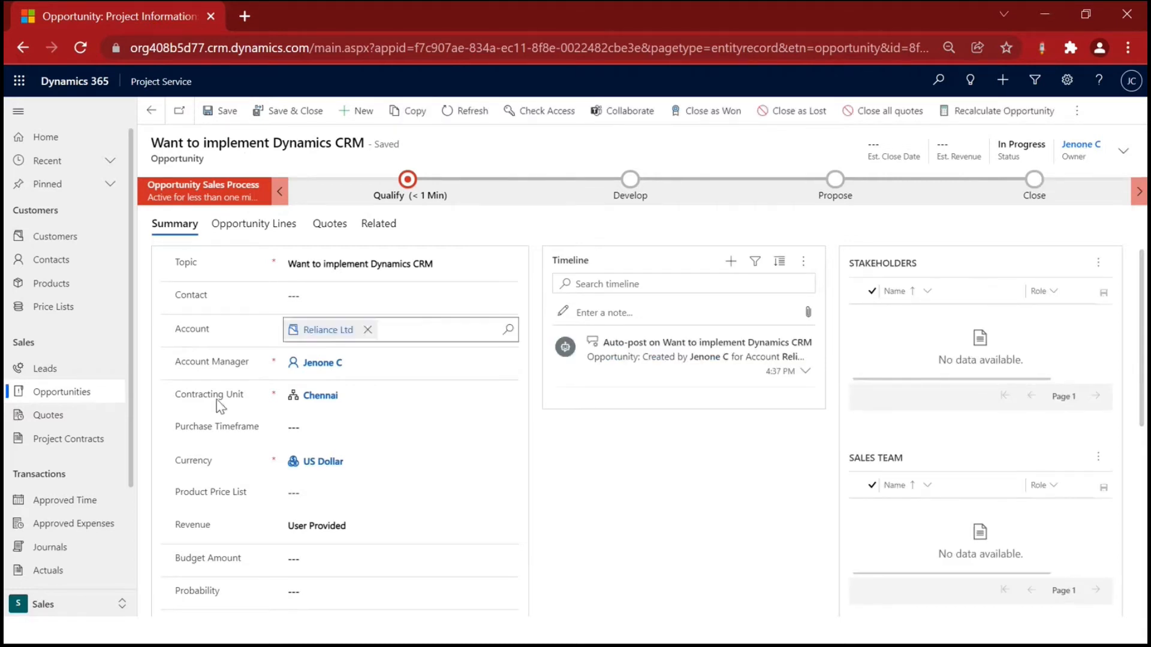
Check the opportunity's contracting unit and set its currency to Rupee
drag(186, 395, 238, 395)
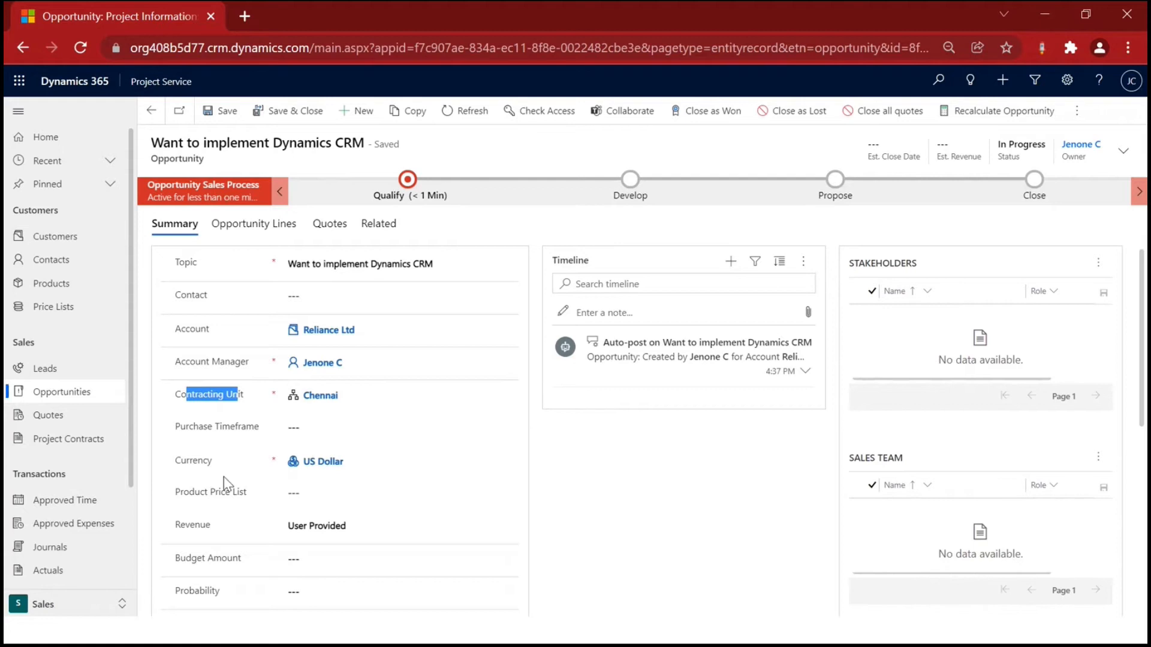
double_click(203, 460)
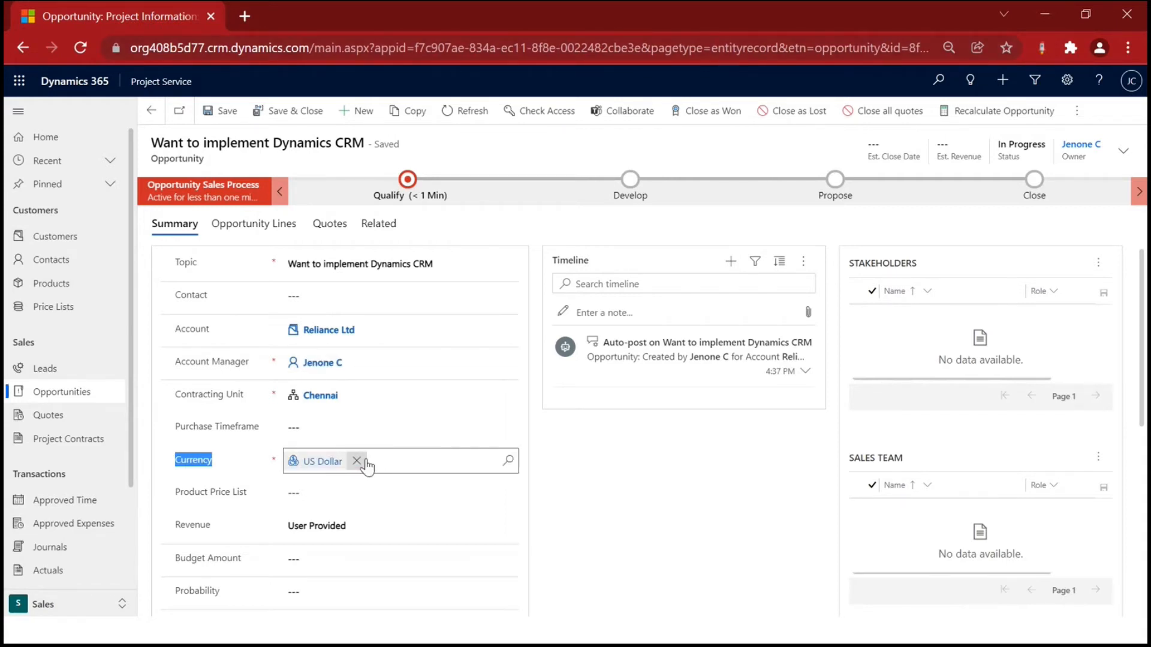
click(364, 462)
text(rupr)
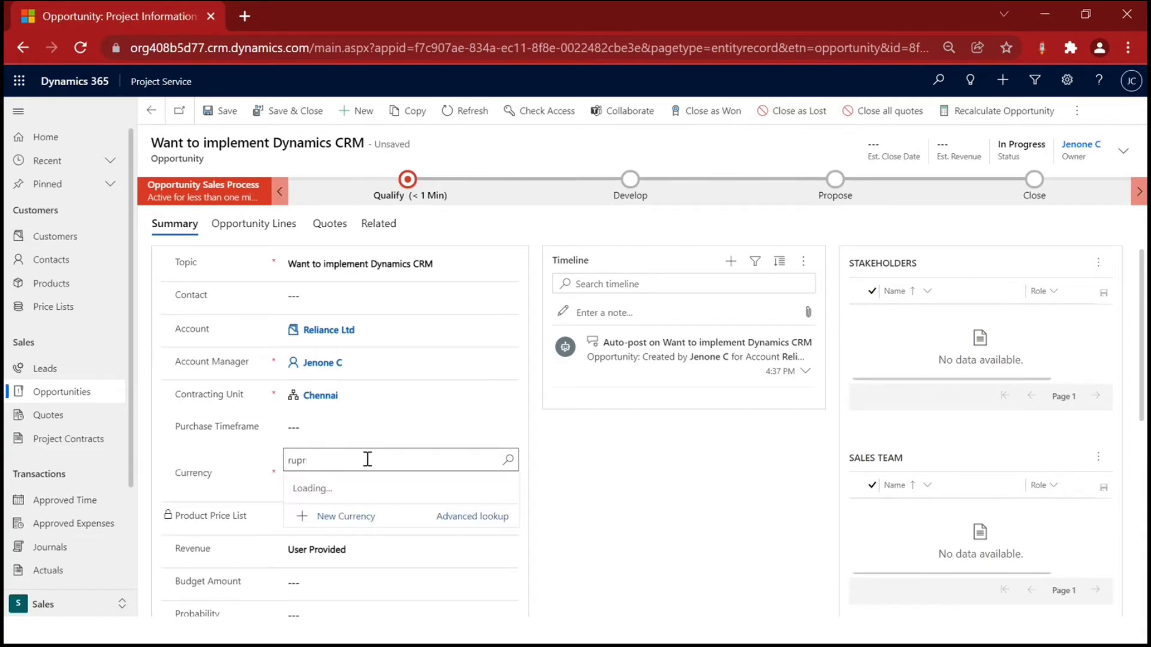
key(BackSpace)
text(ee)
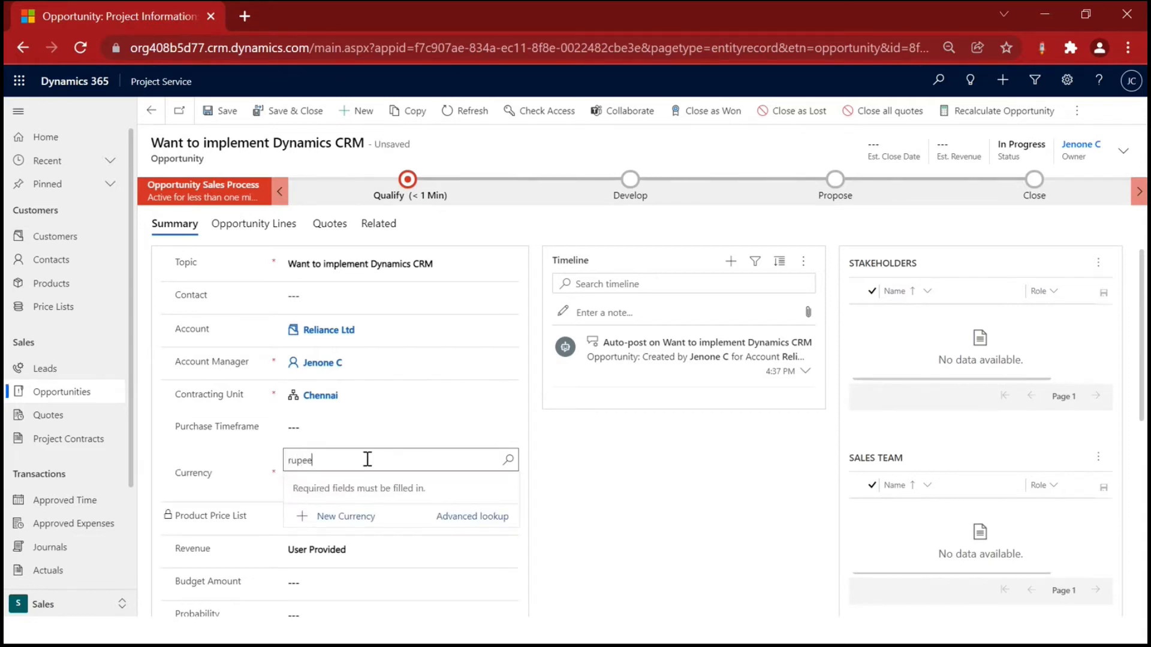
click(375, 518)
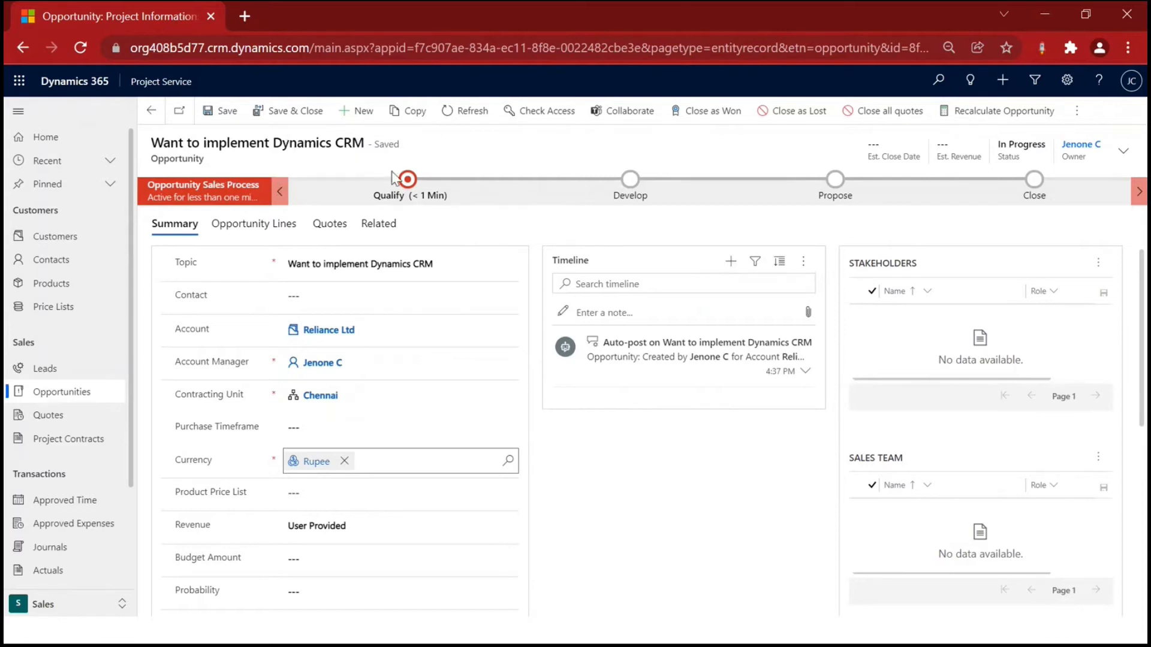
Review the project-based and product-based line sections among the opportunity's lines
click(241, 232)
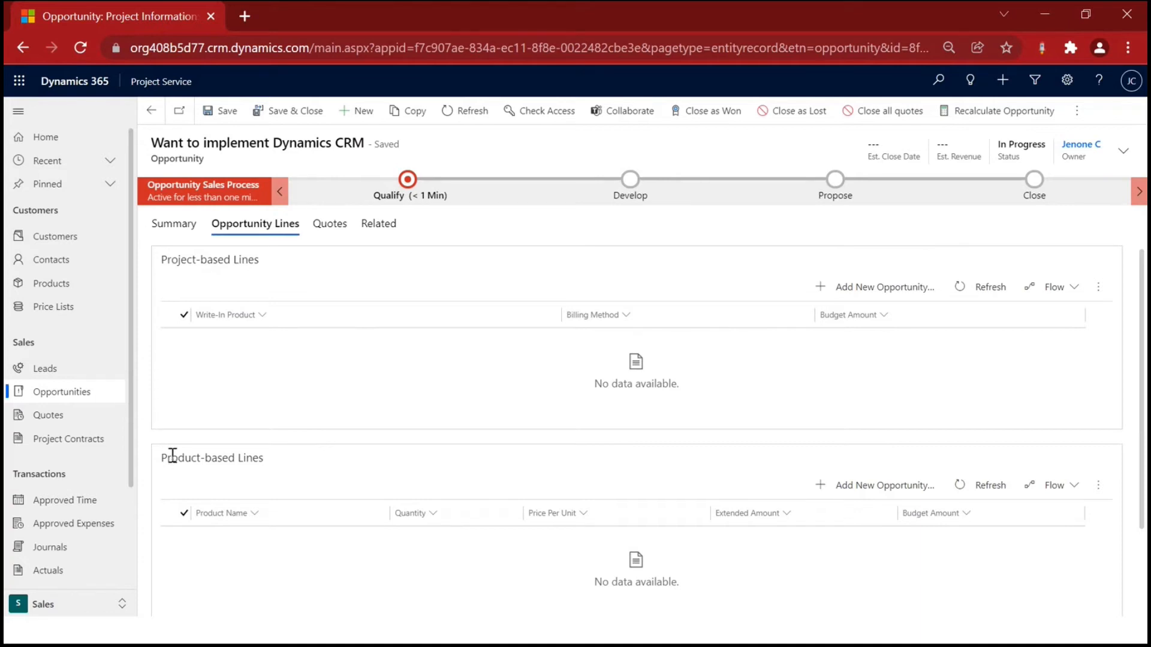
drag(173, 457, 267, 461)
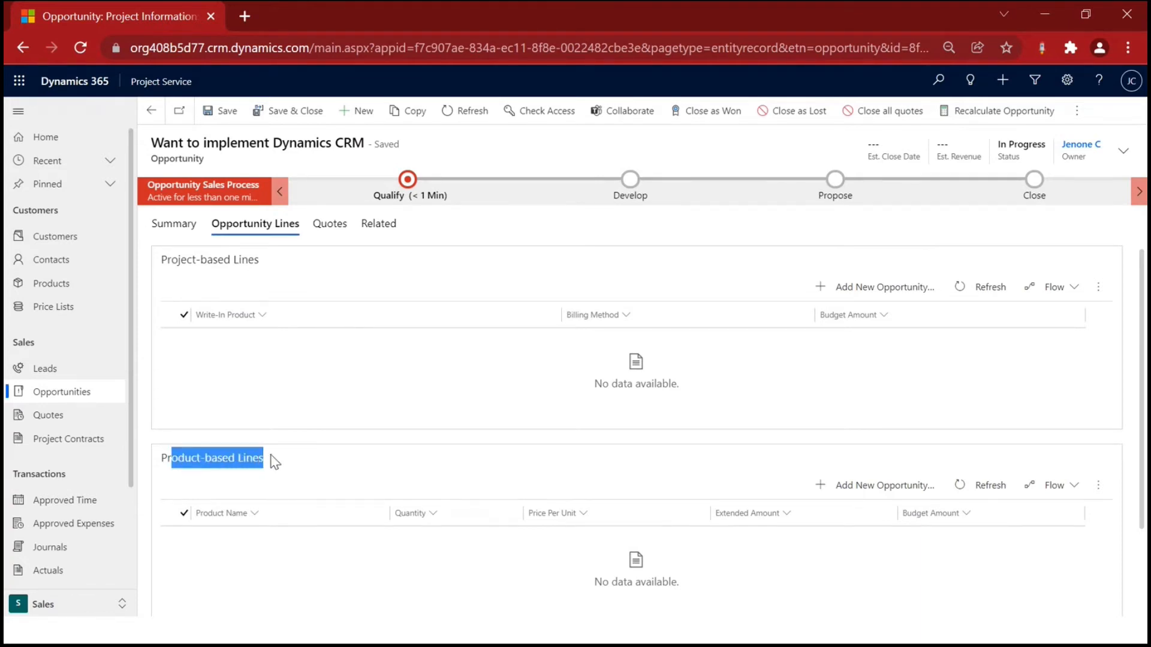
click(271, 461)
drag(162, 458, 262, 457)
click(273, 458)
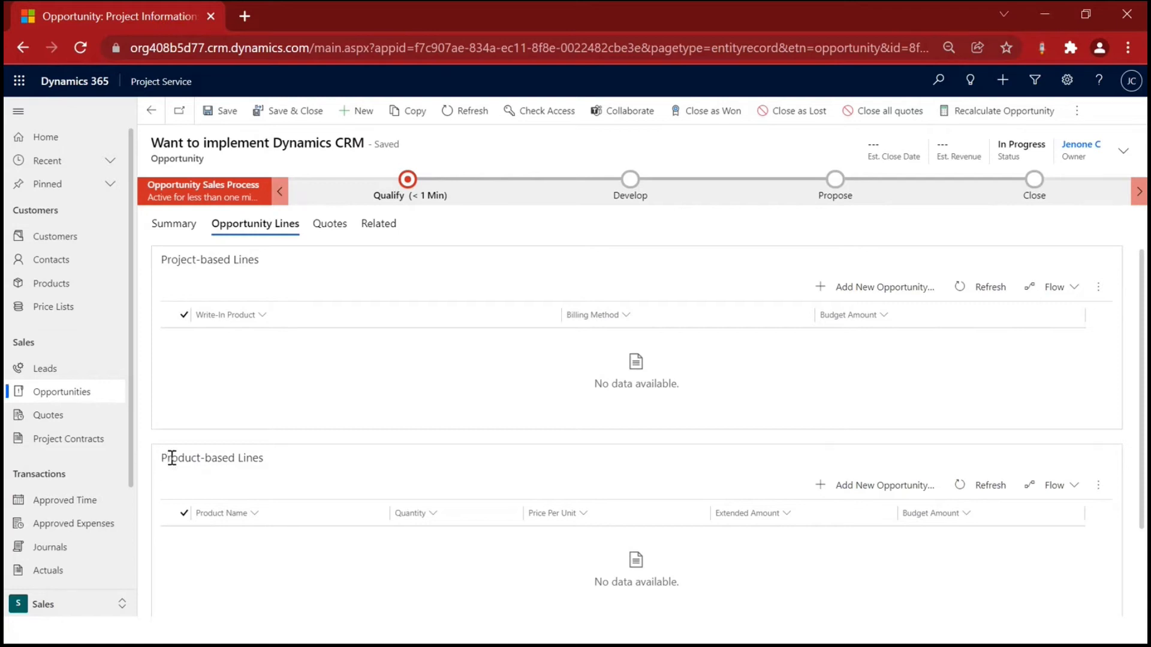
drag(170, 458, 255, 450)
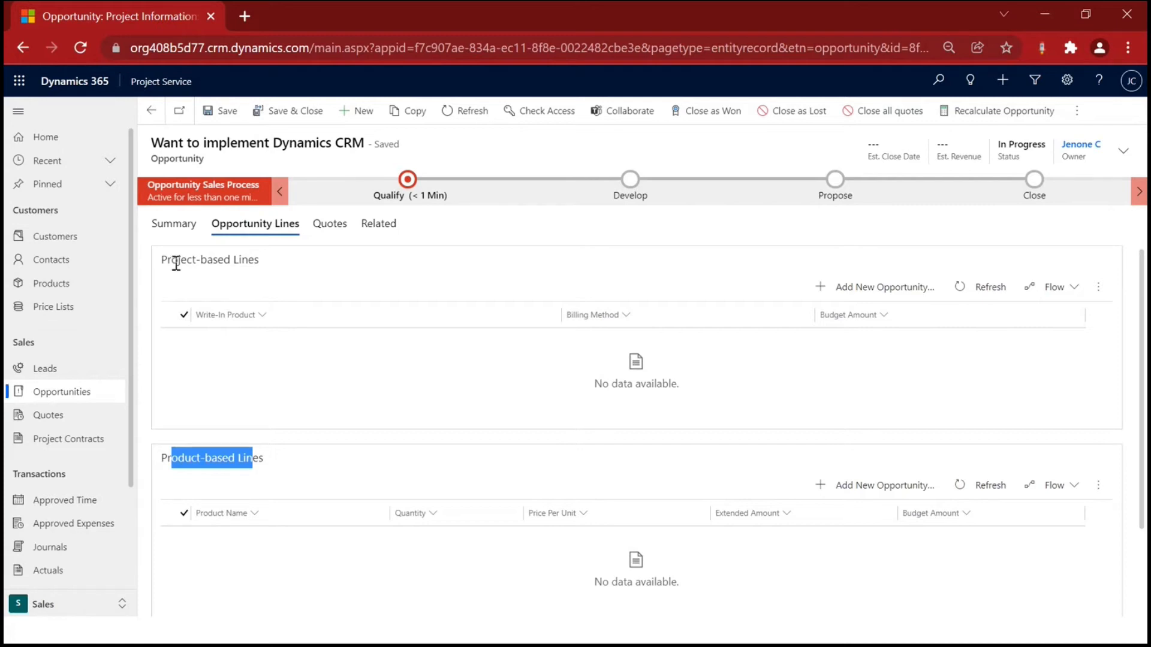
drag(171, 260, 249, 264)
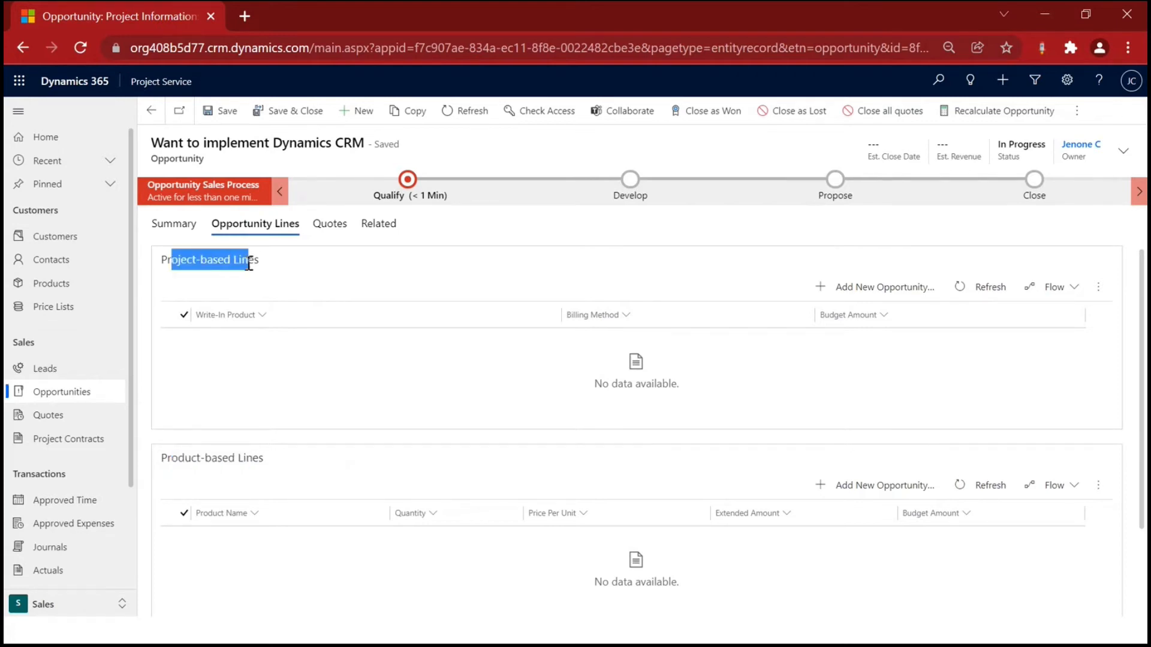
Add a project-based opportunity line named "Implement Dynamics CRM" with product type Project-based Service and Time and Material billing, then save and close it
click(900, 293)
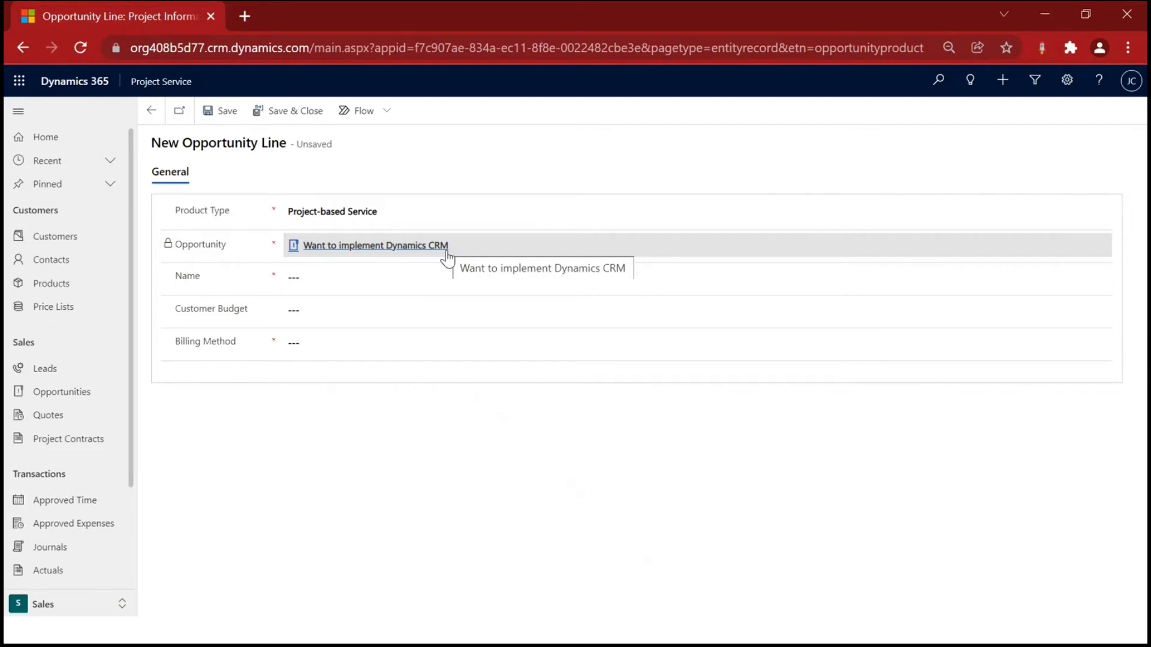
click(346, 276)
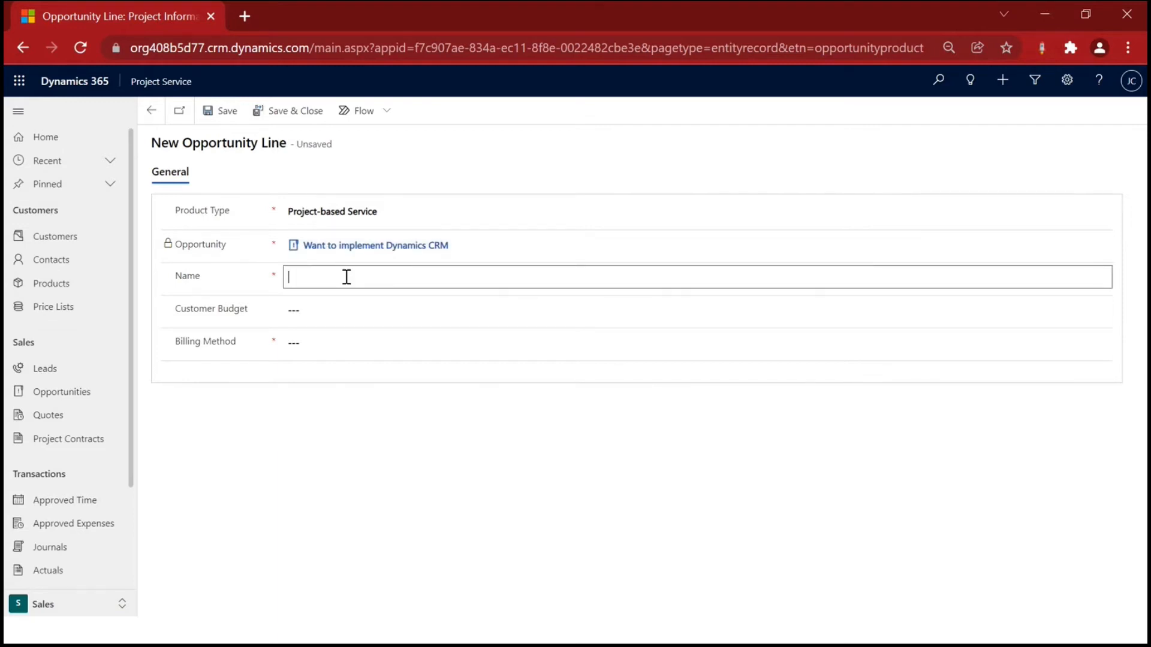
text(Implement Dynamiics CRM)
click(367, 214)
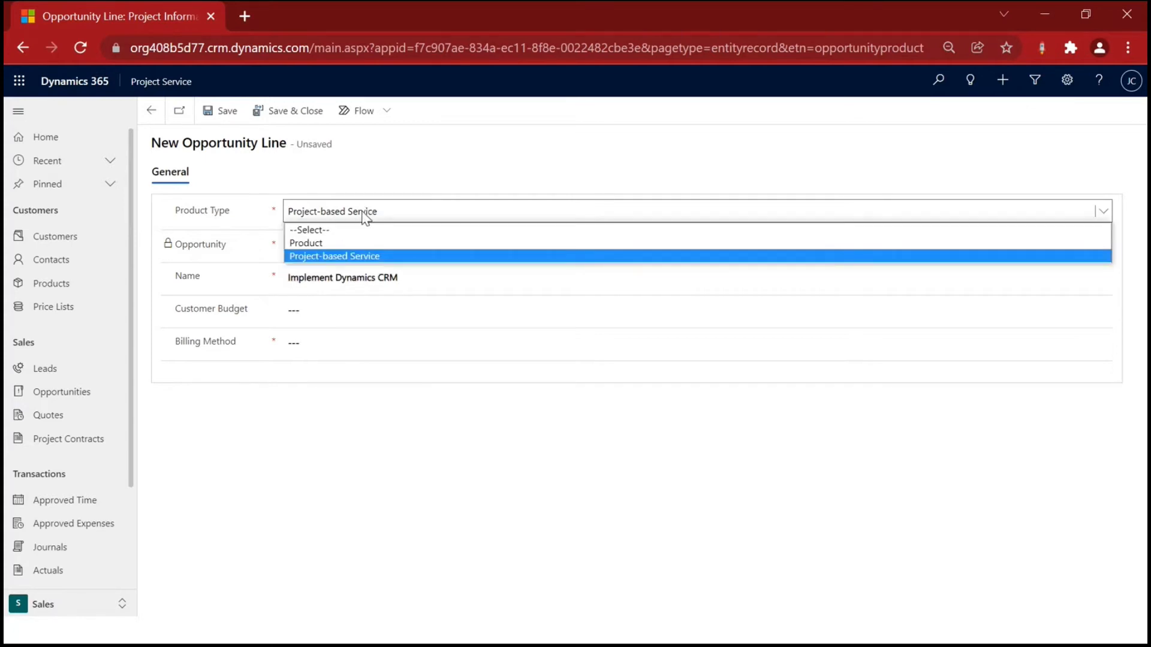
click(331, 256)
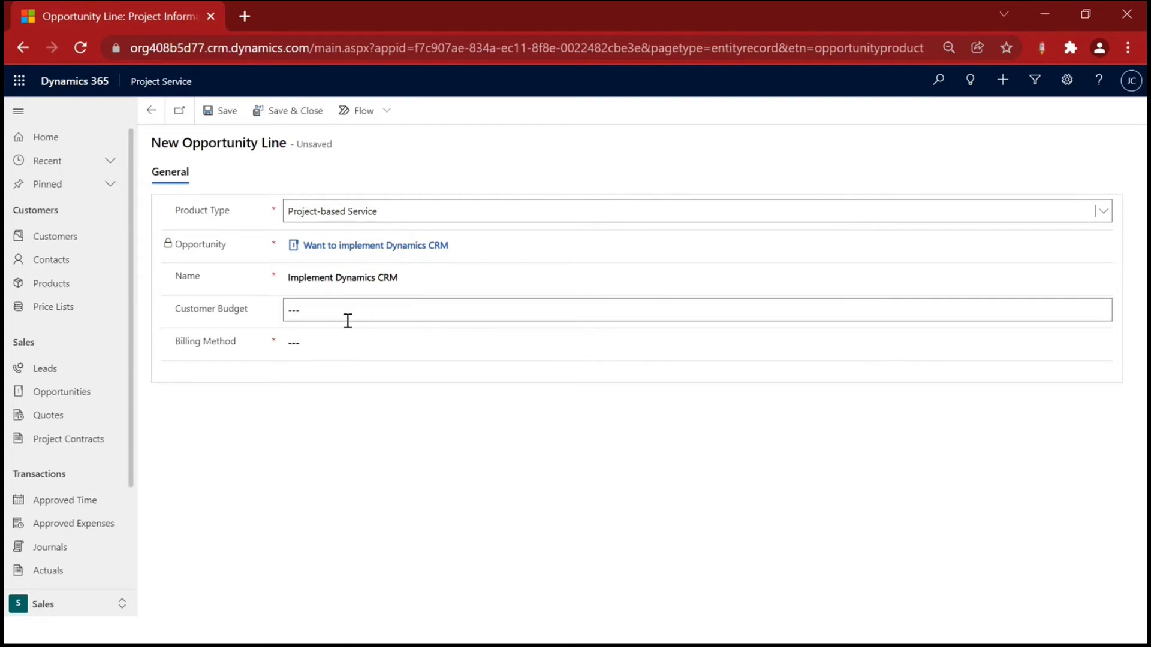
click(326, 345)
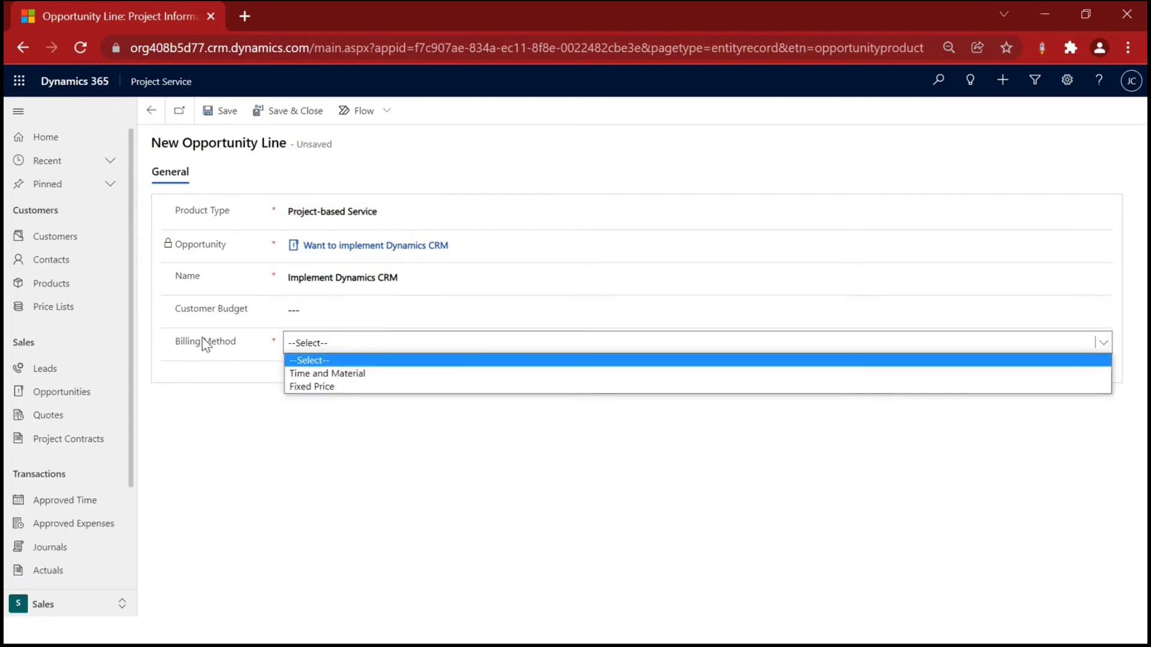
click(360, 374)
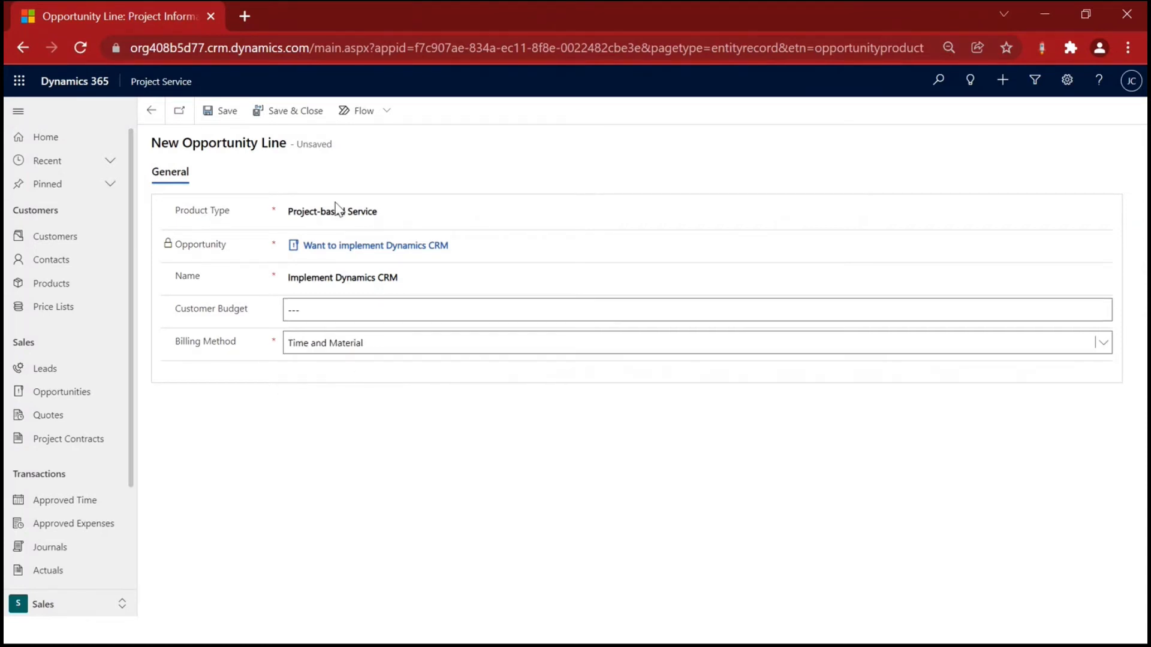
click(293, 108)
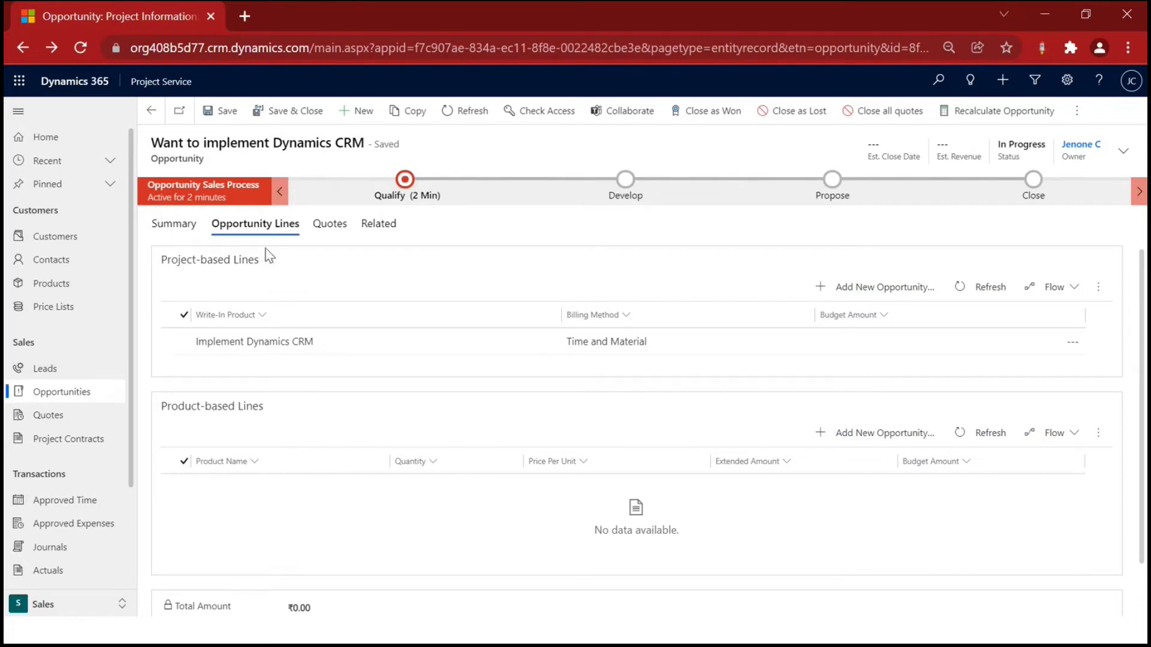
Create a new quote from the opportunity and set its product price list to India Sale Rates
click(332, 224)
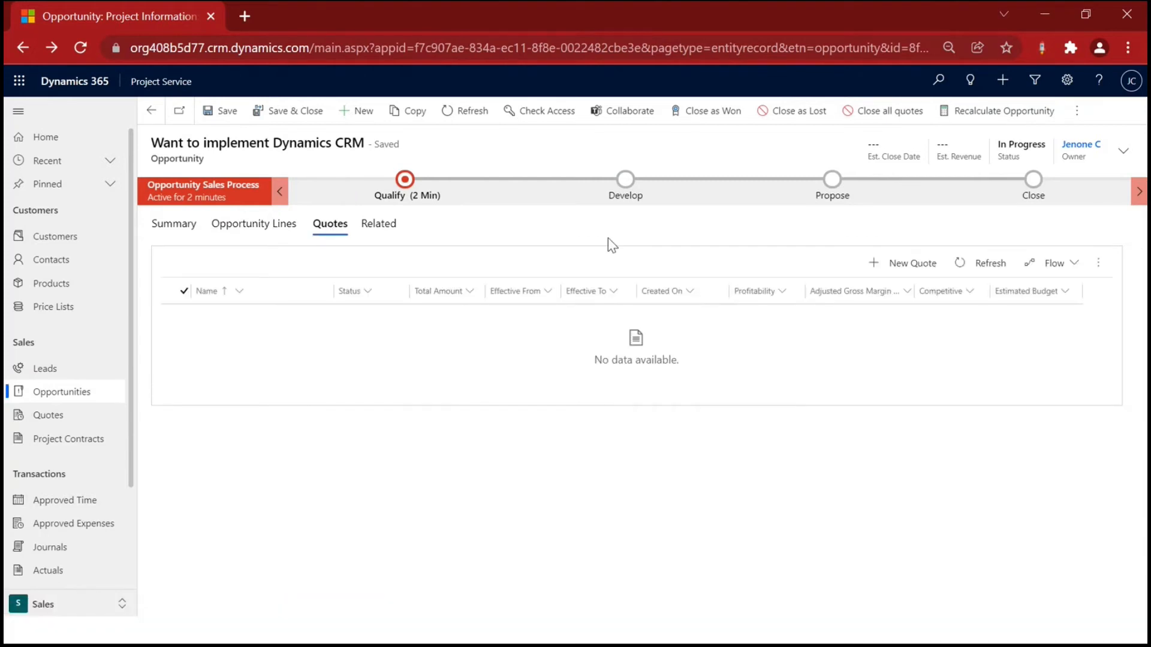
click(909, 262)
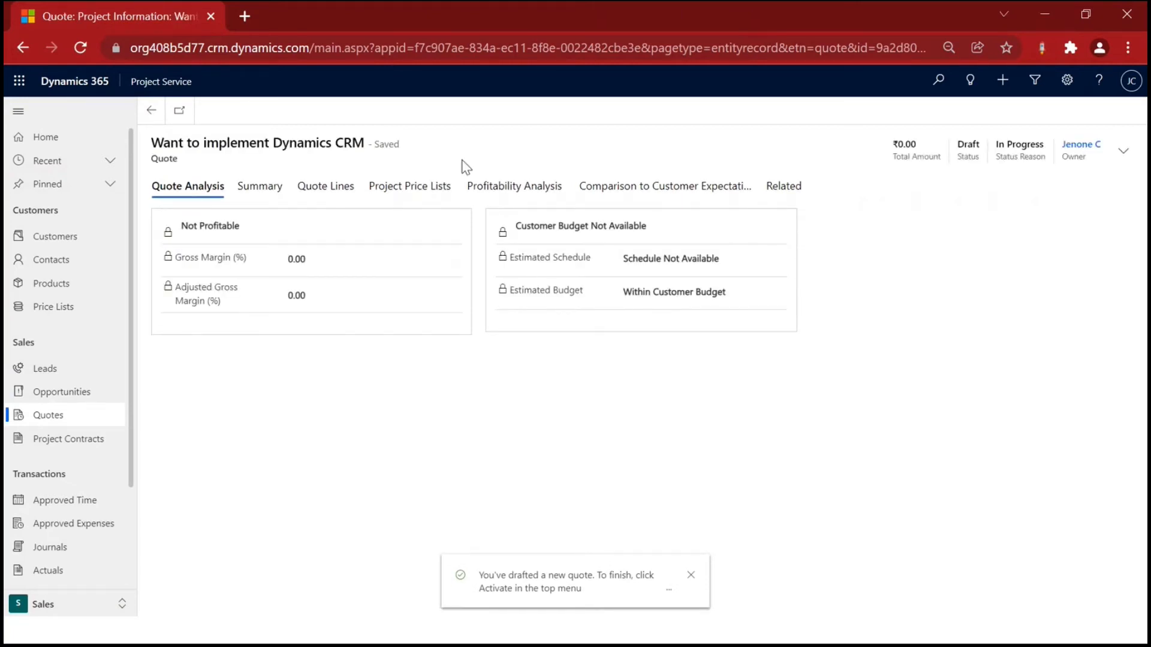
click(261, 187)
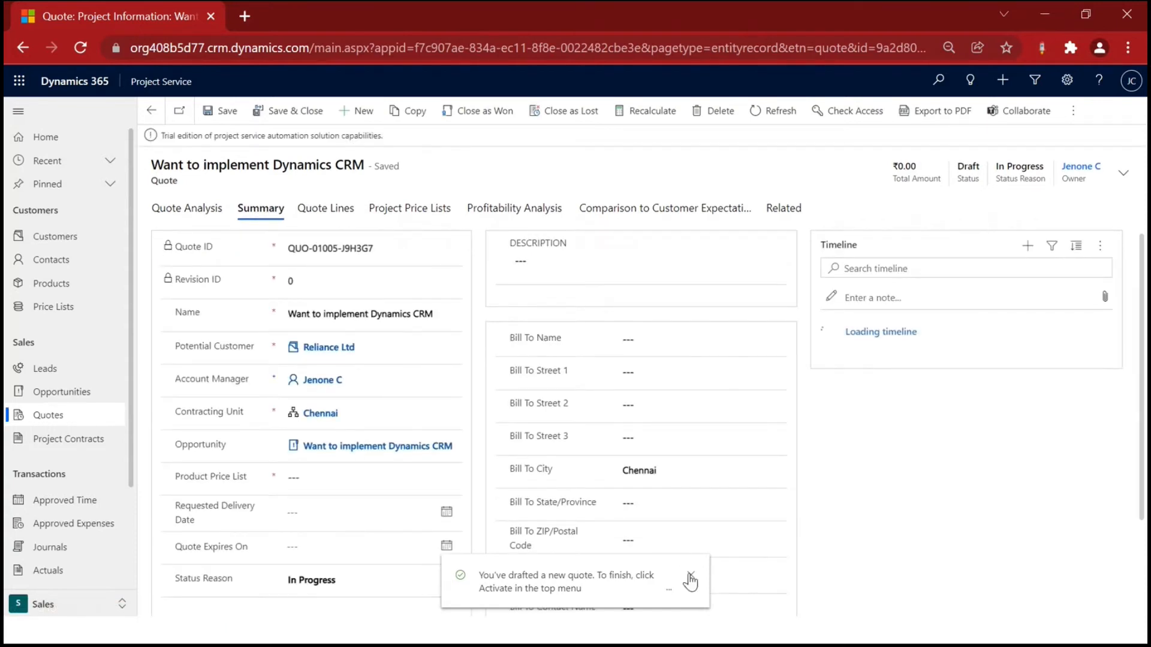
click(691, 576)
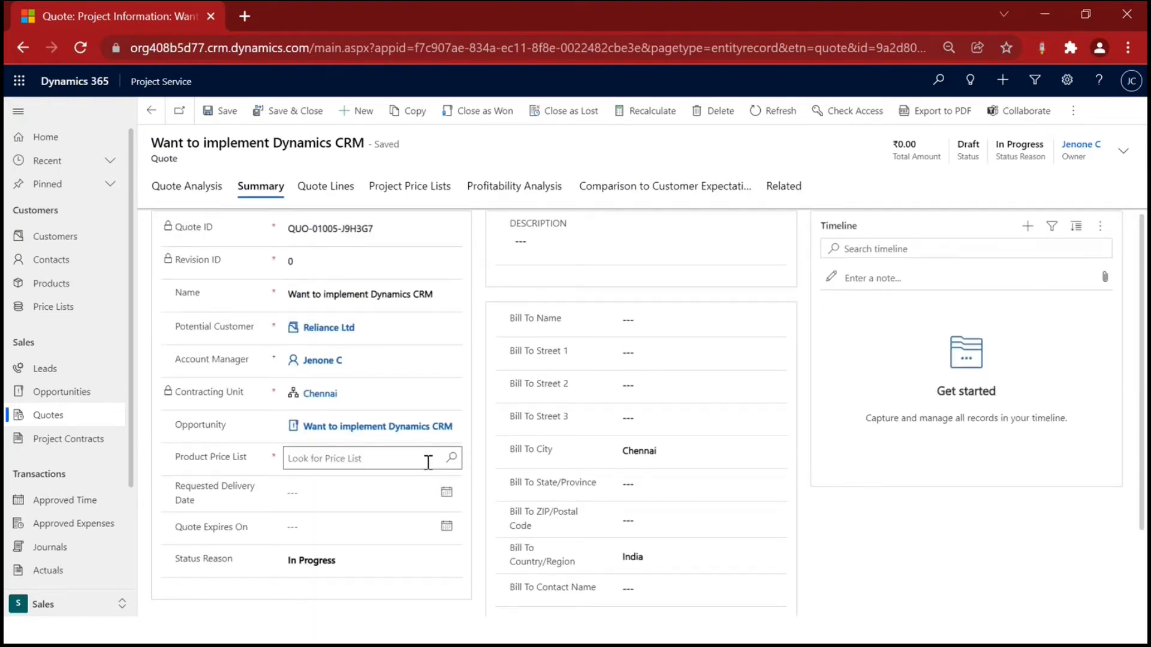
click(452, 460)
click(388, 507)
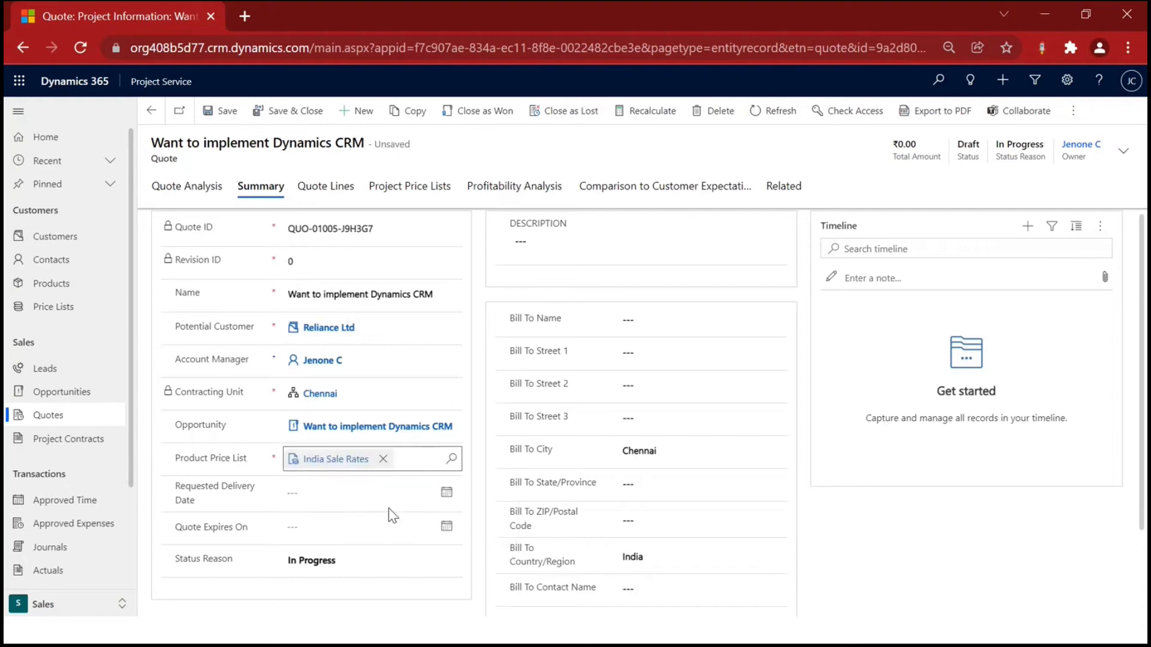
scroll(722, 463, down, 3)
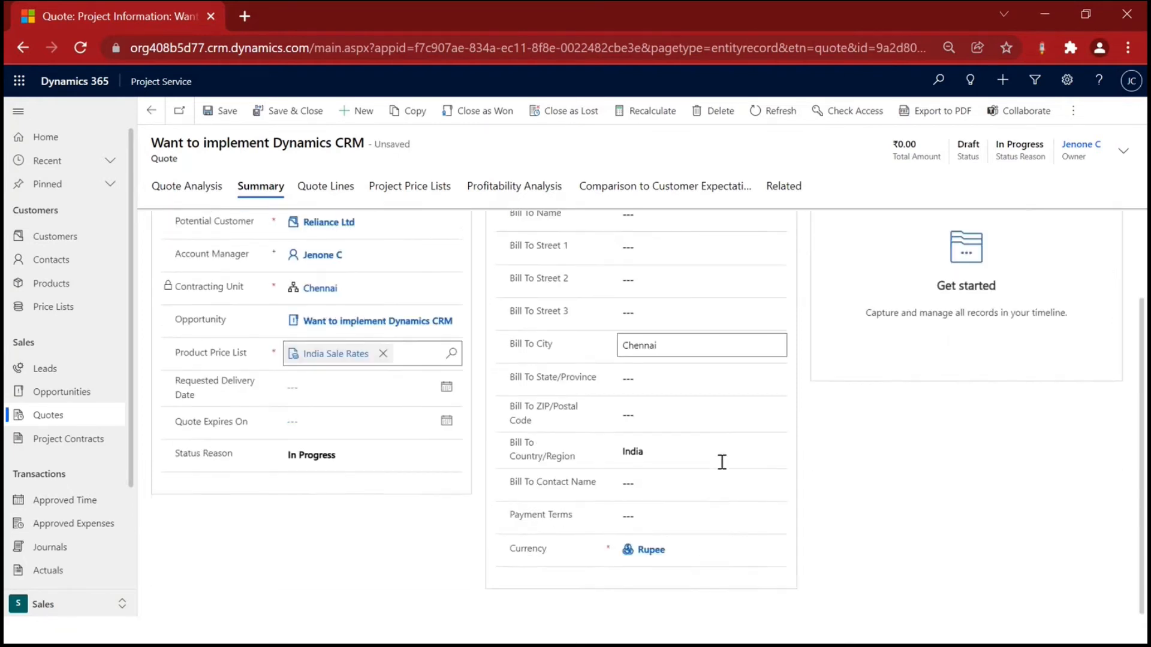
scroll(721, 463, up, 3)
Check the quote's lines and delete India Bill Rates from its project price lists
click(329, 187)
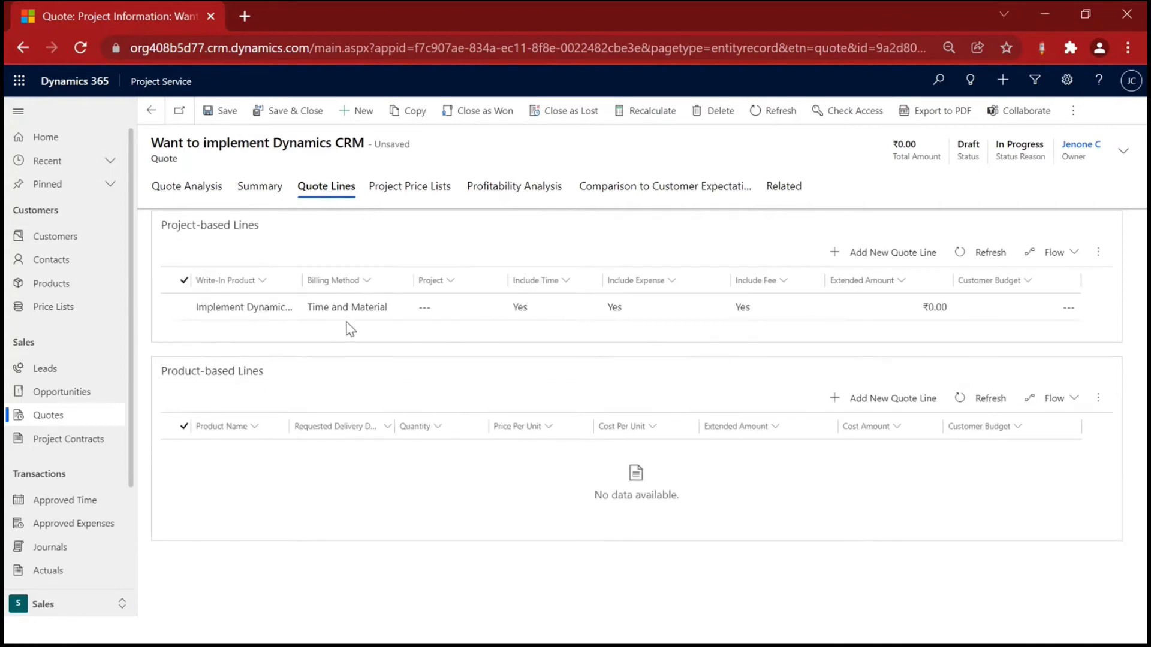
double_click(500, 302)
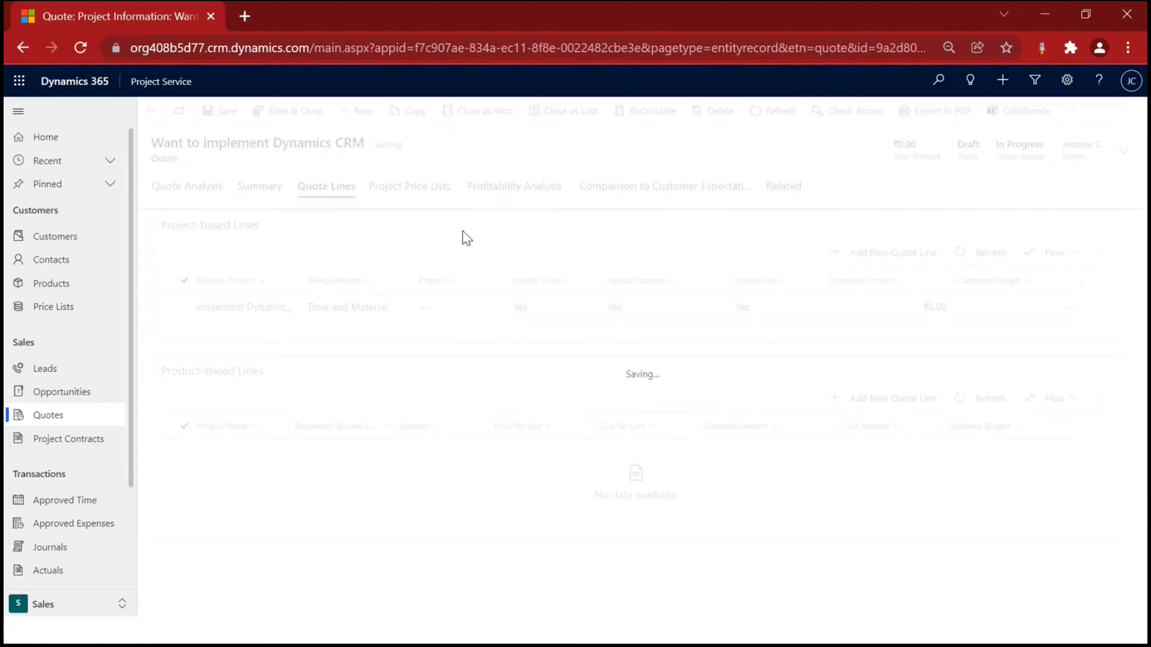
click(434, 193)
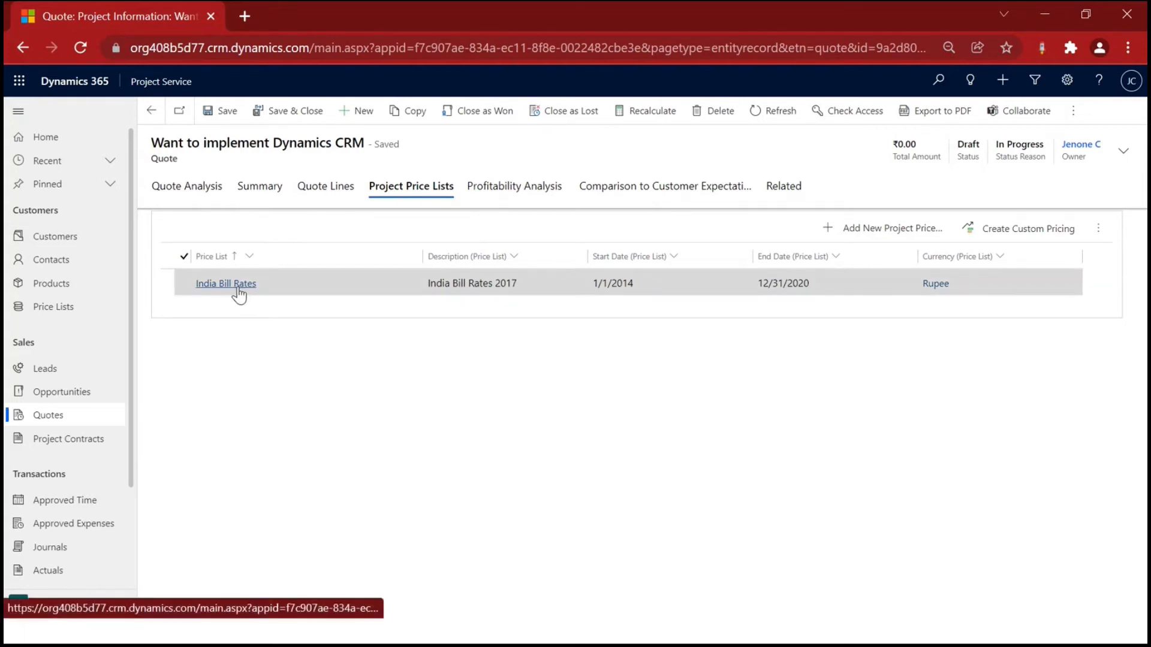
click(182, 283)
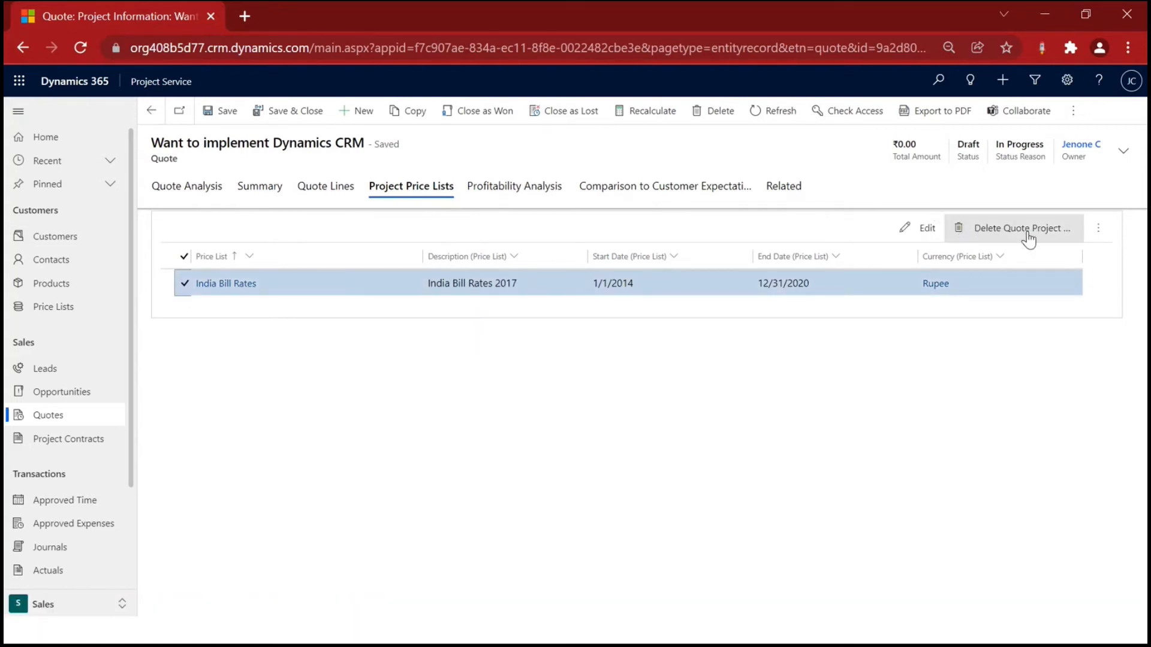
click(1027, 239)
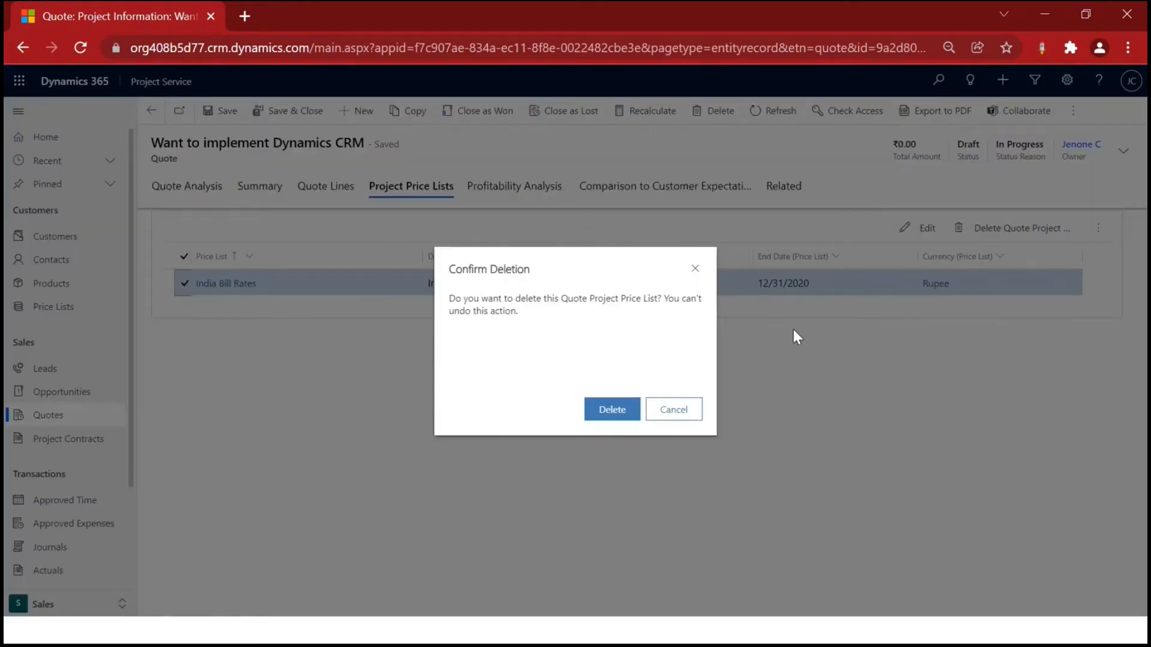
click(622, 413)
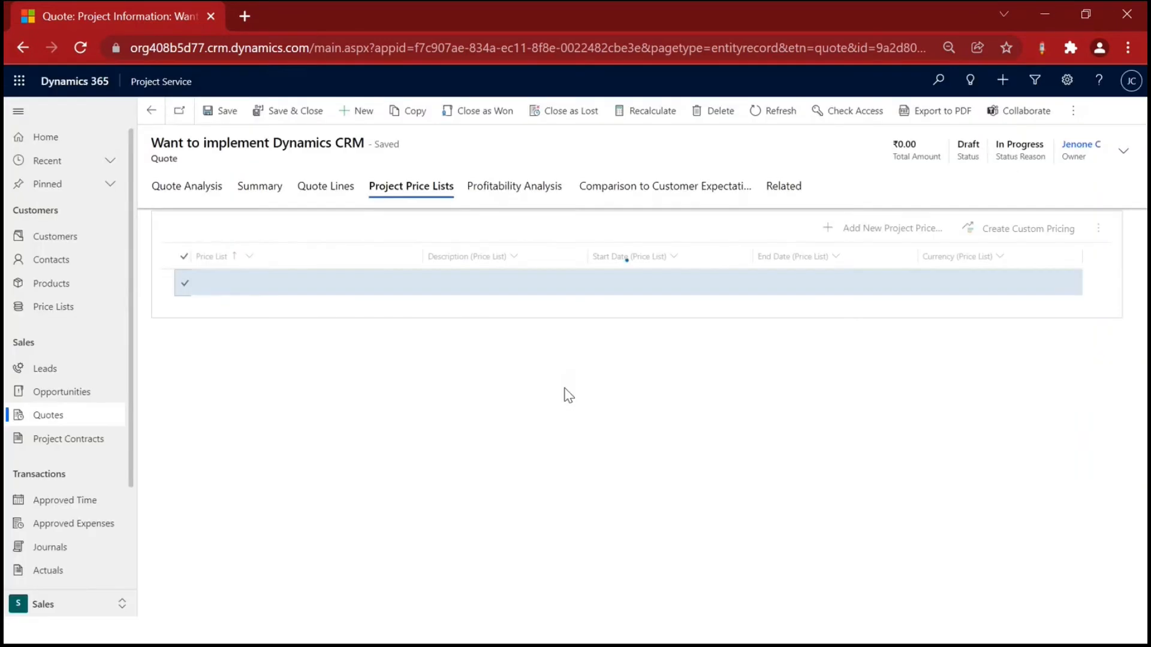
Add India Sale Rates as the quote's project price list and save it
click(905, 233)
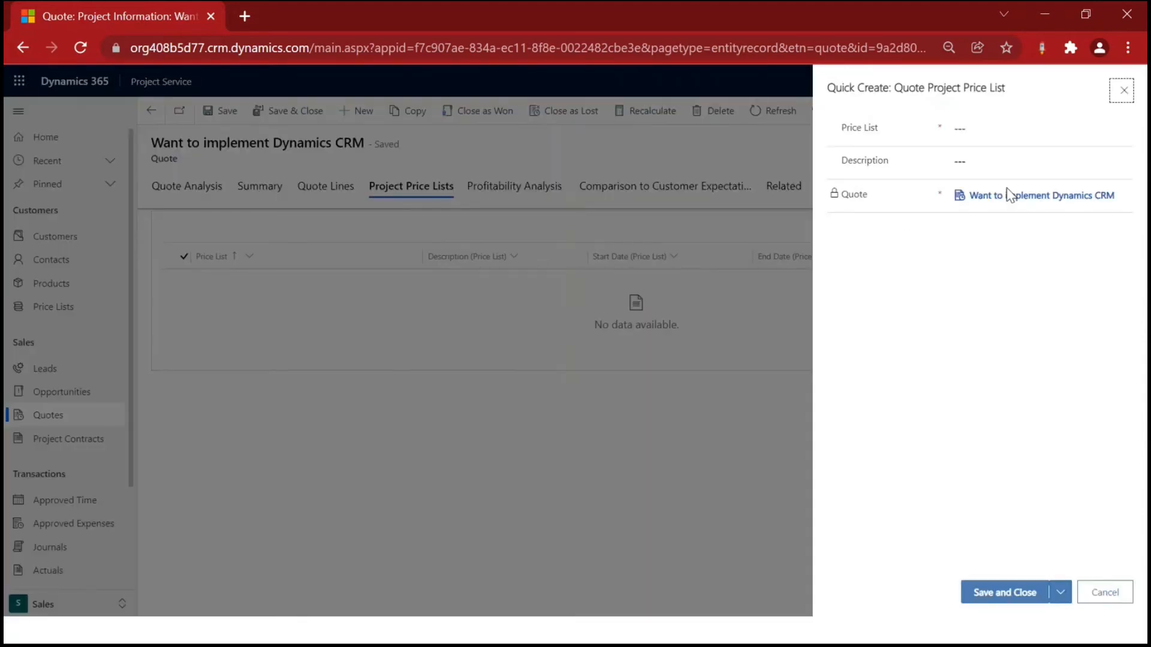
click(1024, 128)
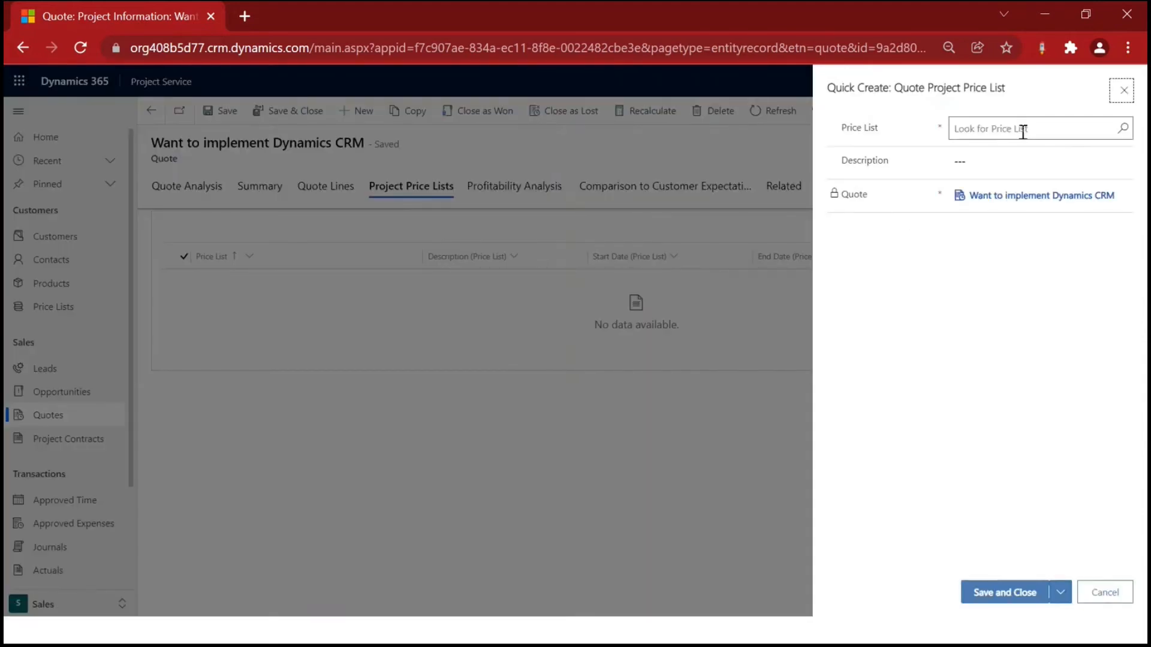
click(992, 175)
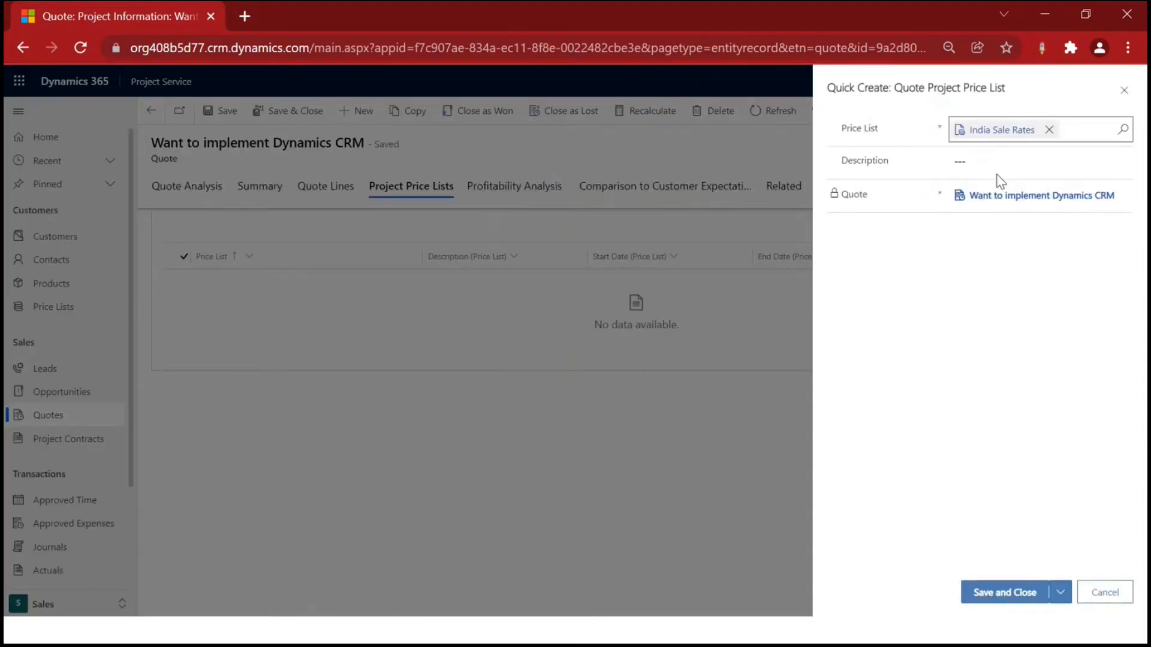
click(1024, 592)
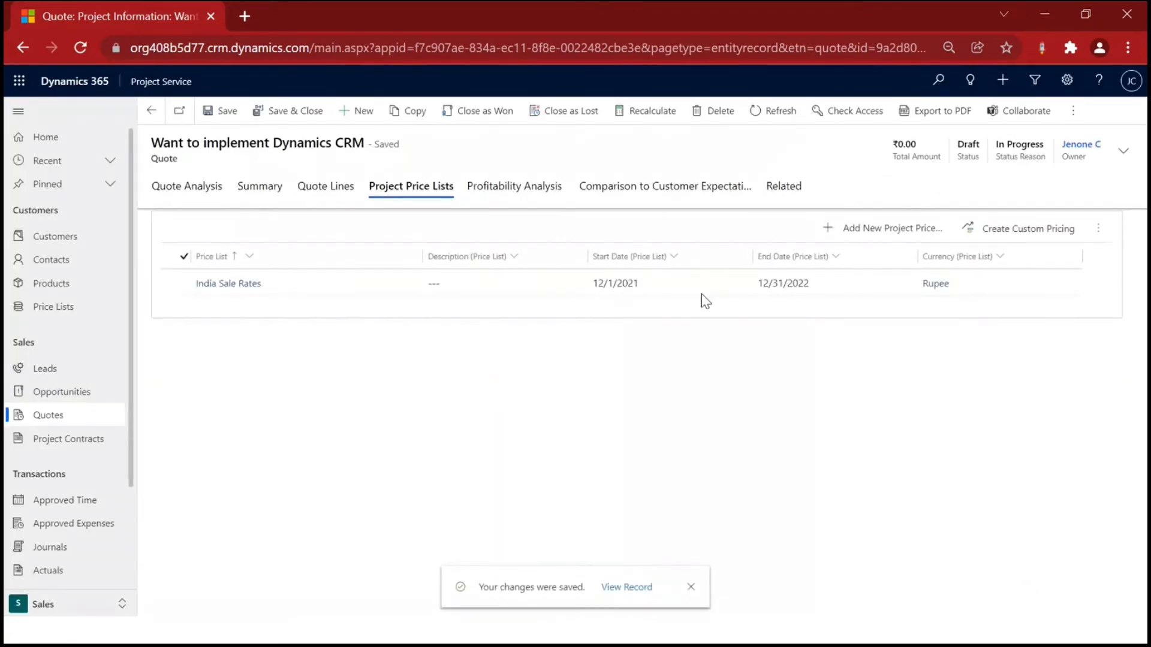
Show the quote's lines, duplicate the quote in a second browser tab, and return to the original one
click(339, 188)
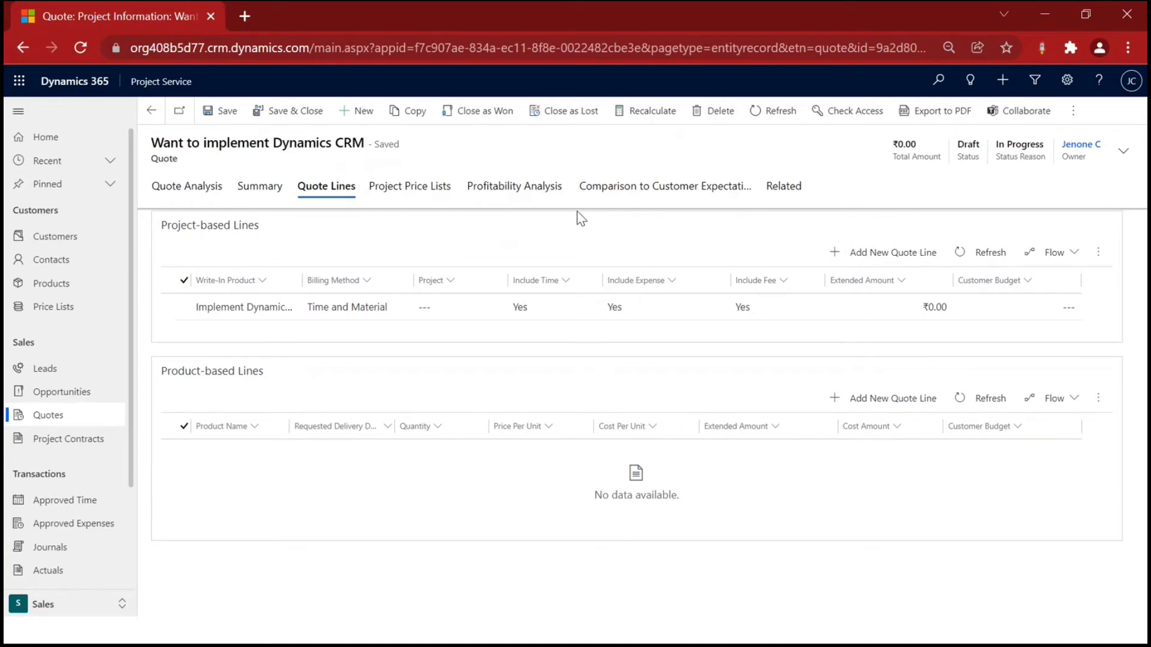
right_click(135, 23)
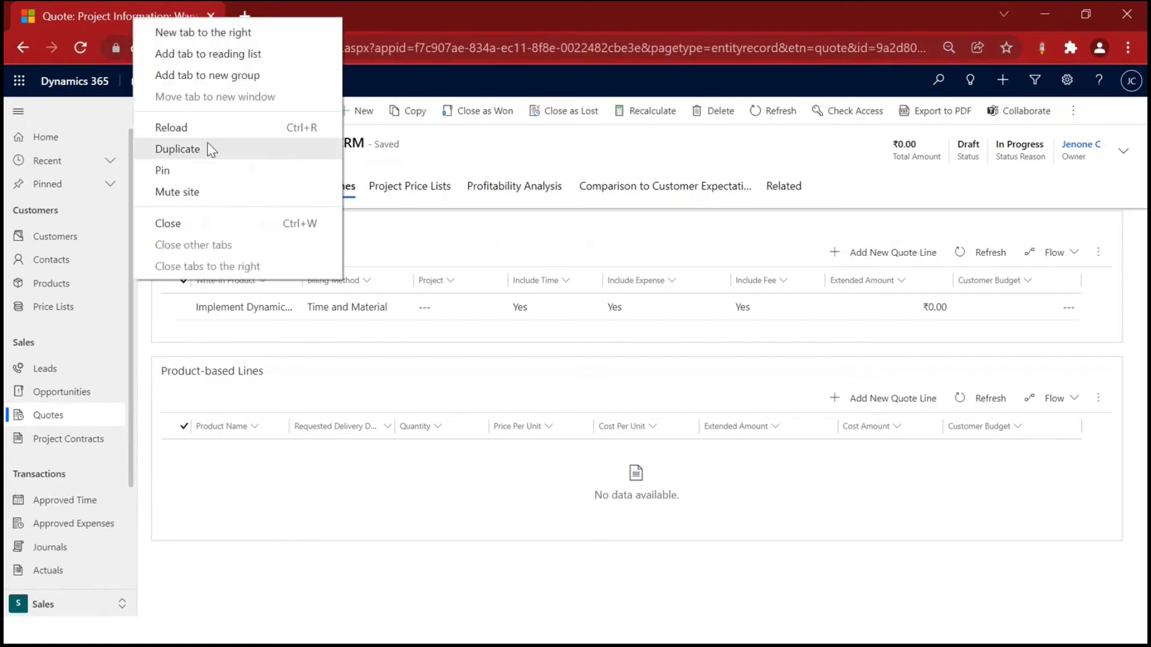
click(178, 148)
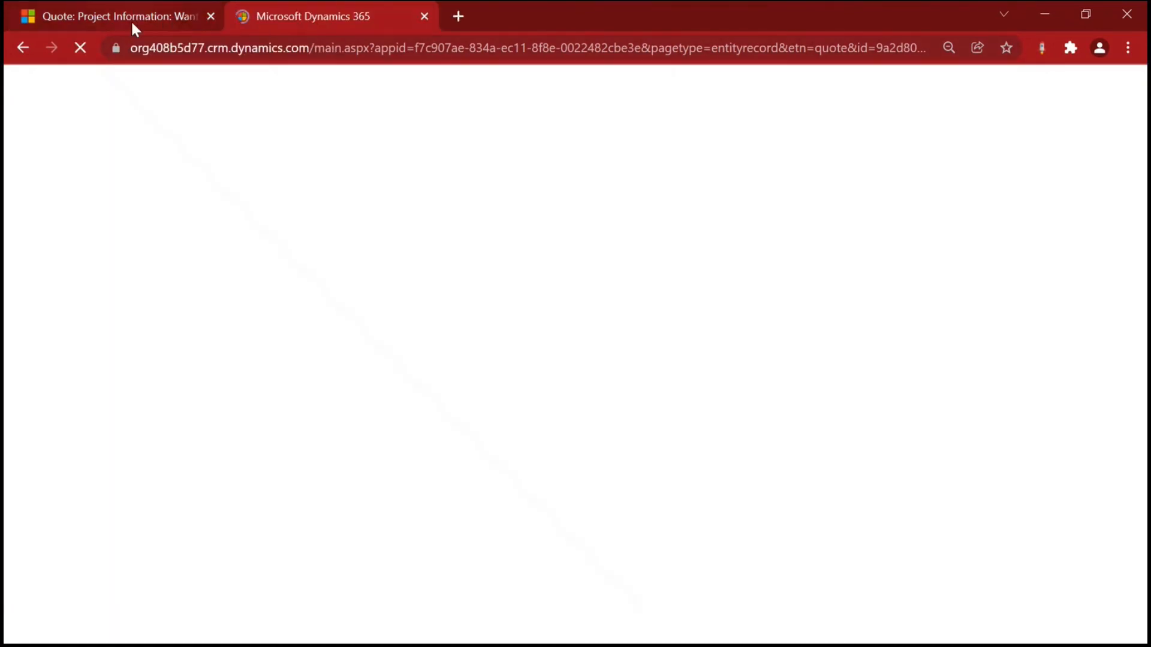
click(132, 25)
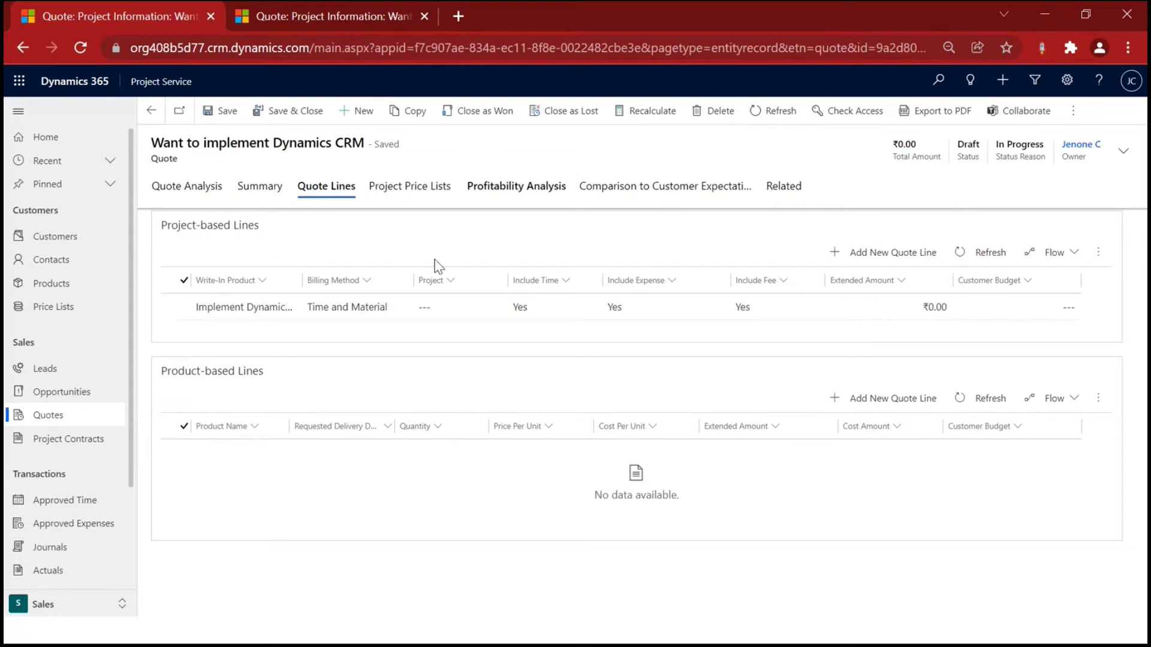
Open the project-based quote line "Implement Dynamics CRM" and check its quoted amount
double_click(426, 308)
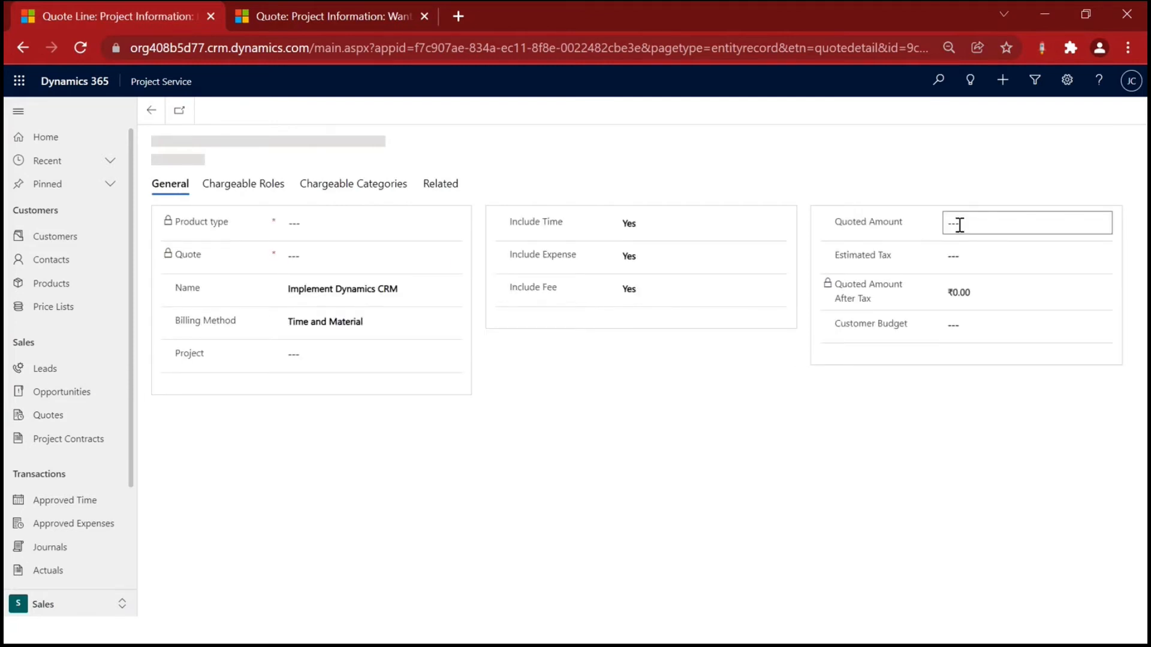
click(968, 225)
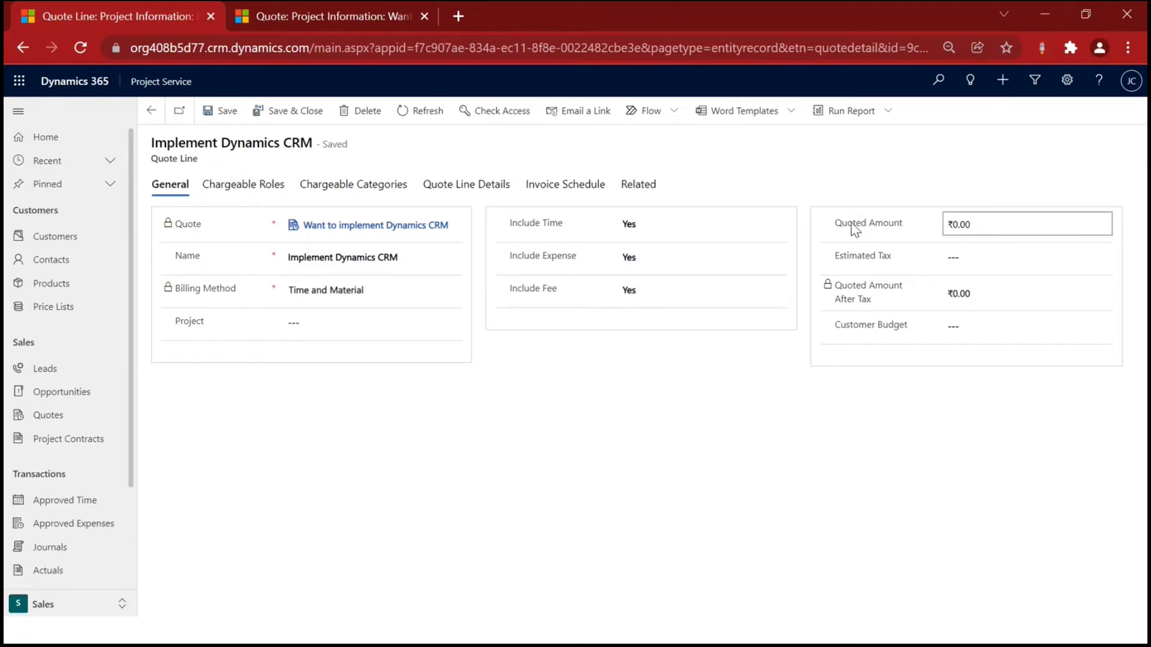
drag(852, 223, 893, 224)
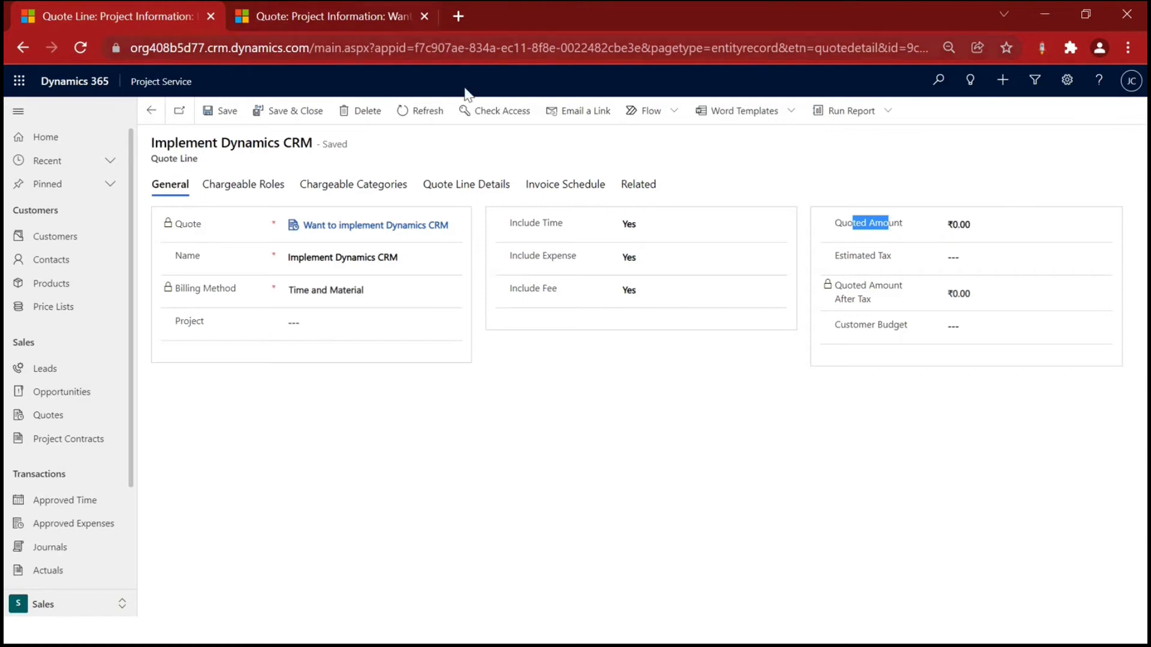
Examine the quote line's Project field and compare the line with the quote's summary in the second browser tab
click(323, 327)
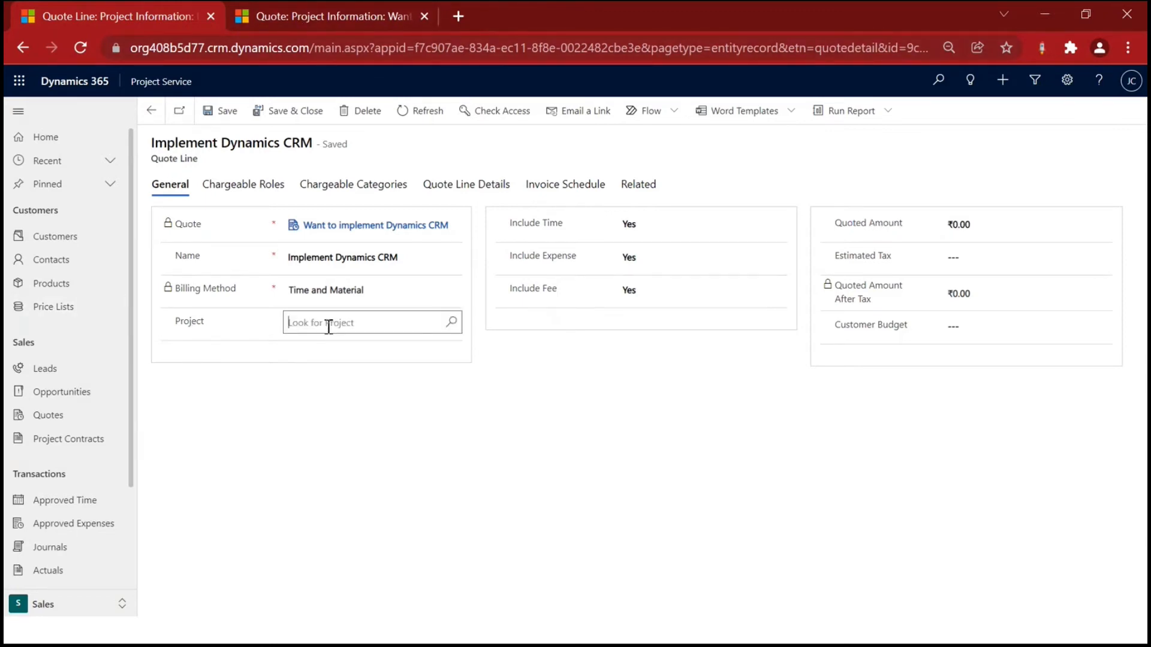
drag(165, 158, 244, 162)
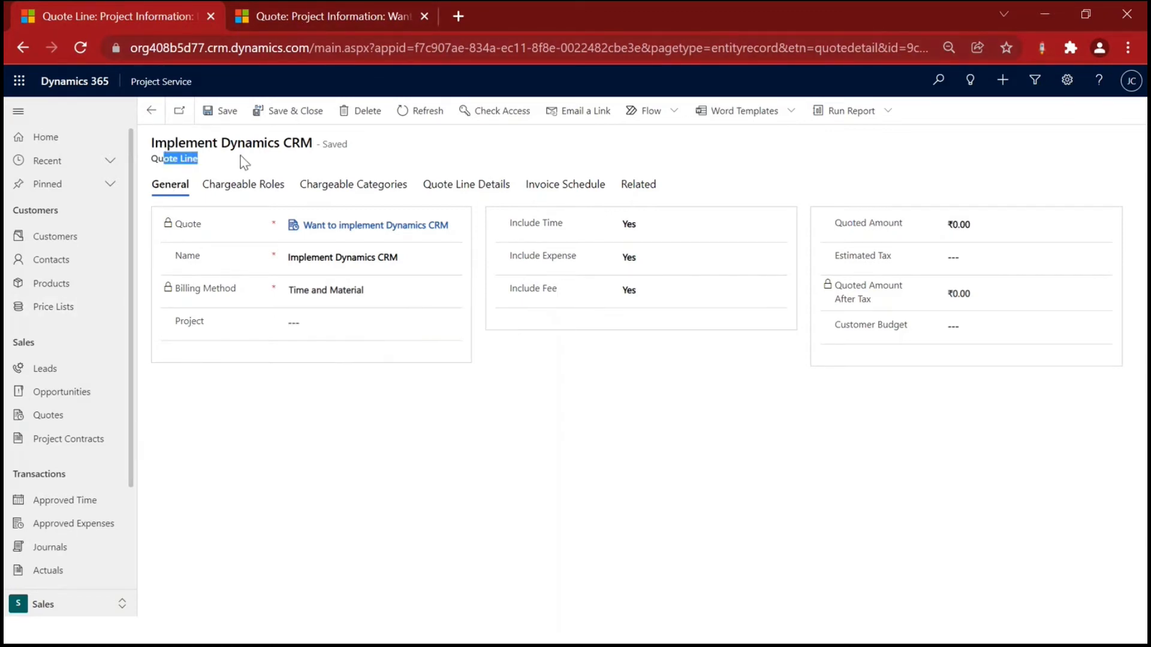
double_click(194, 327)
click(334, 326)
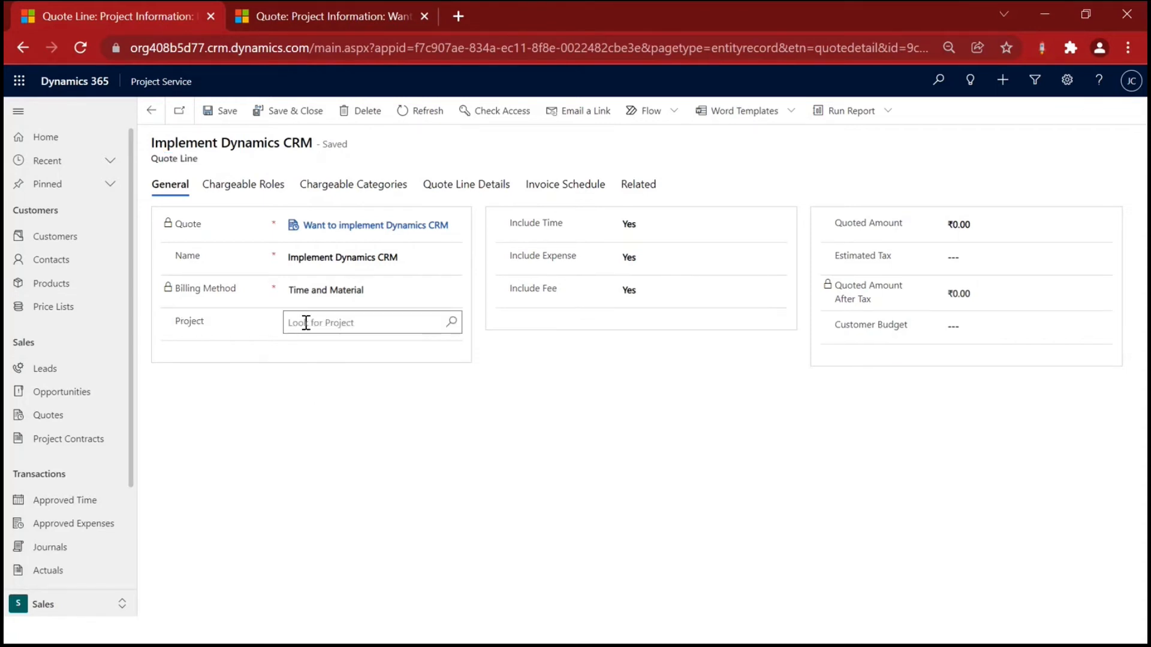
click(316, 20)
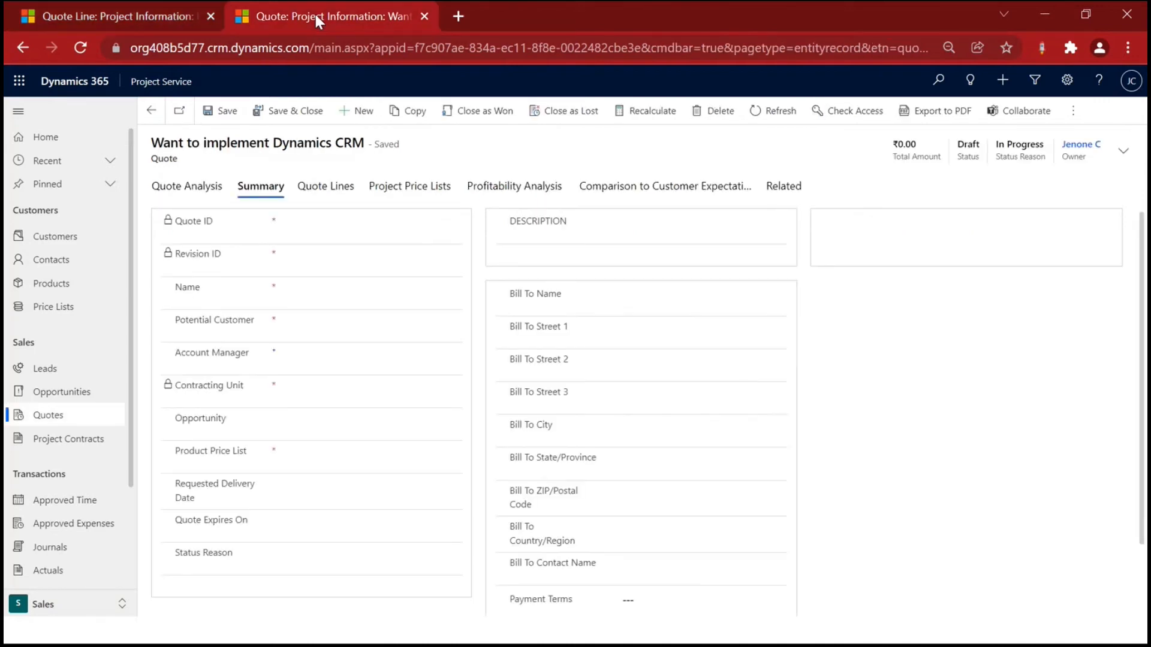
click(165, 17)
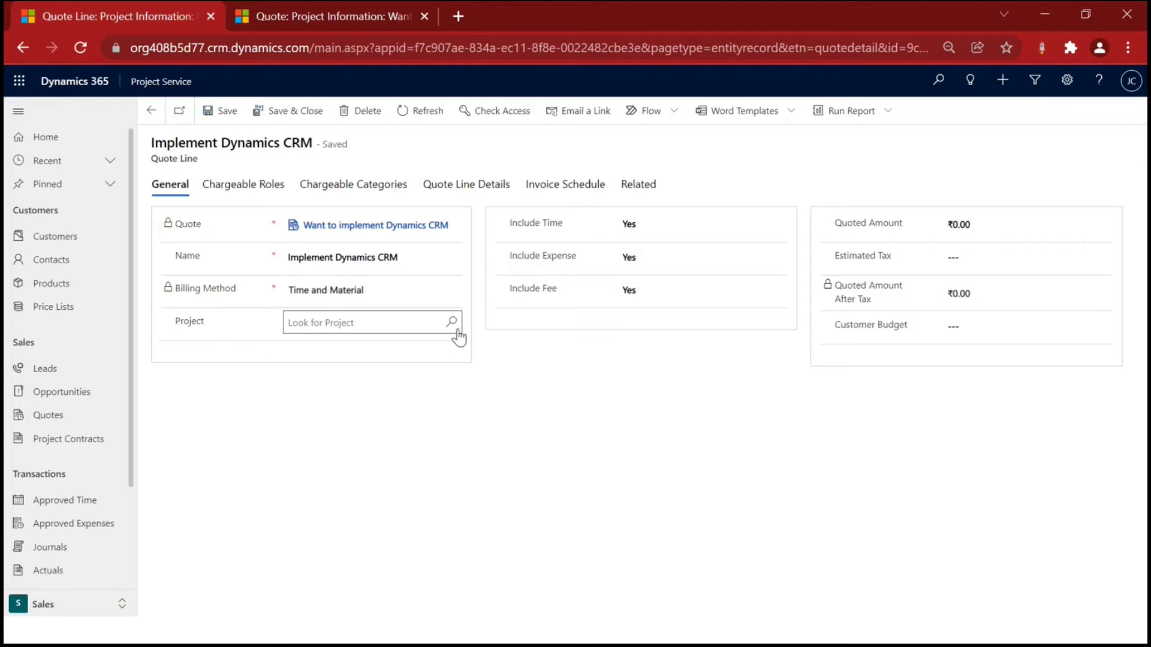
click(310, 24)
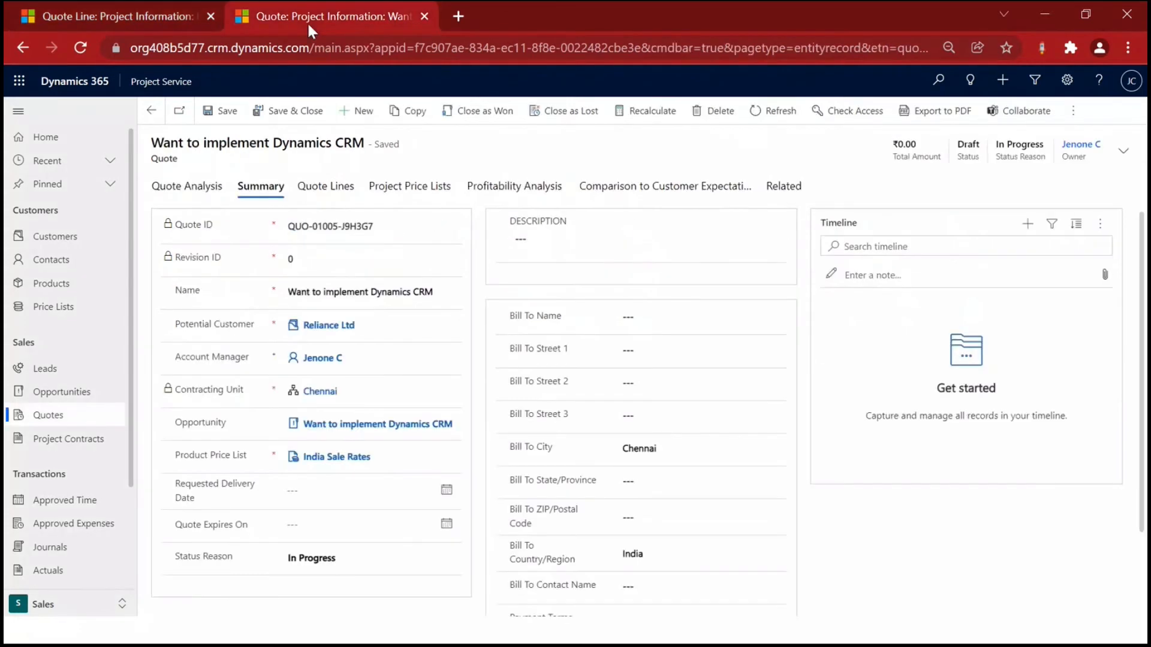
click(113, 13)
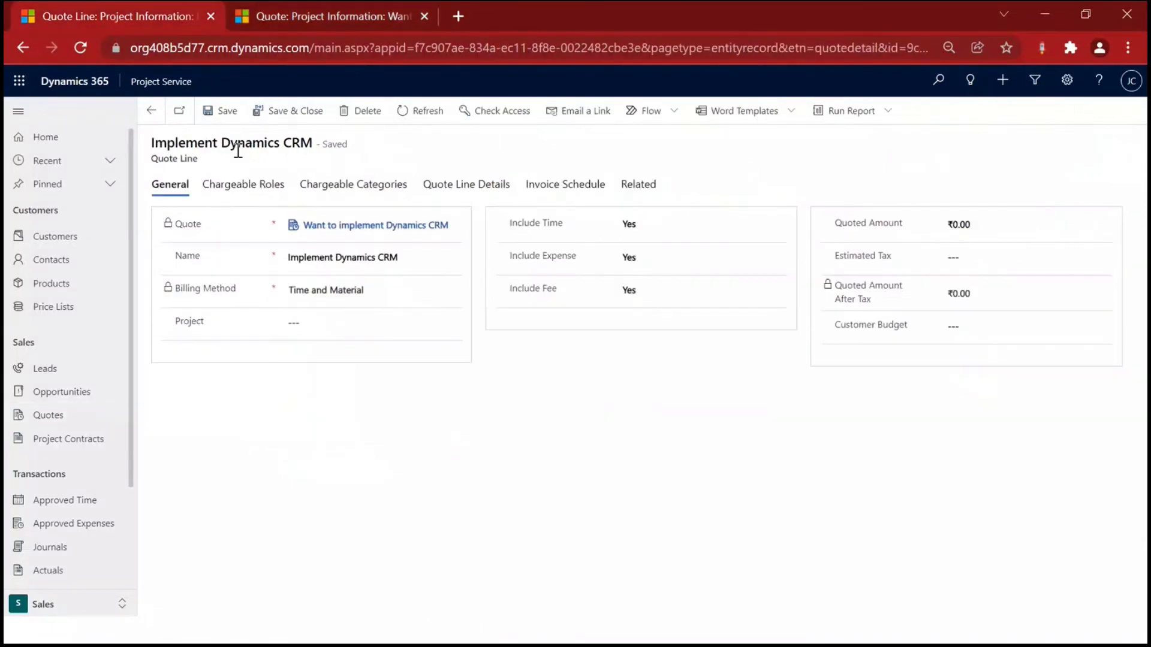
In the second browser tab, switch to the Projects area and open the project template "CRM project implementation (3 months Template)"
click(300, 18)
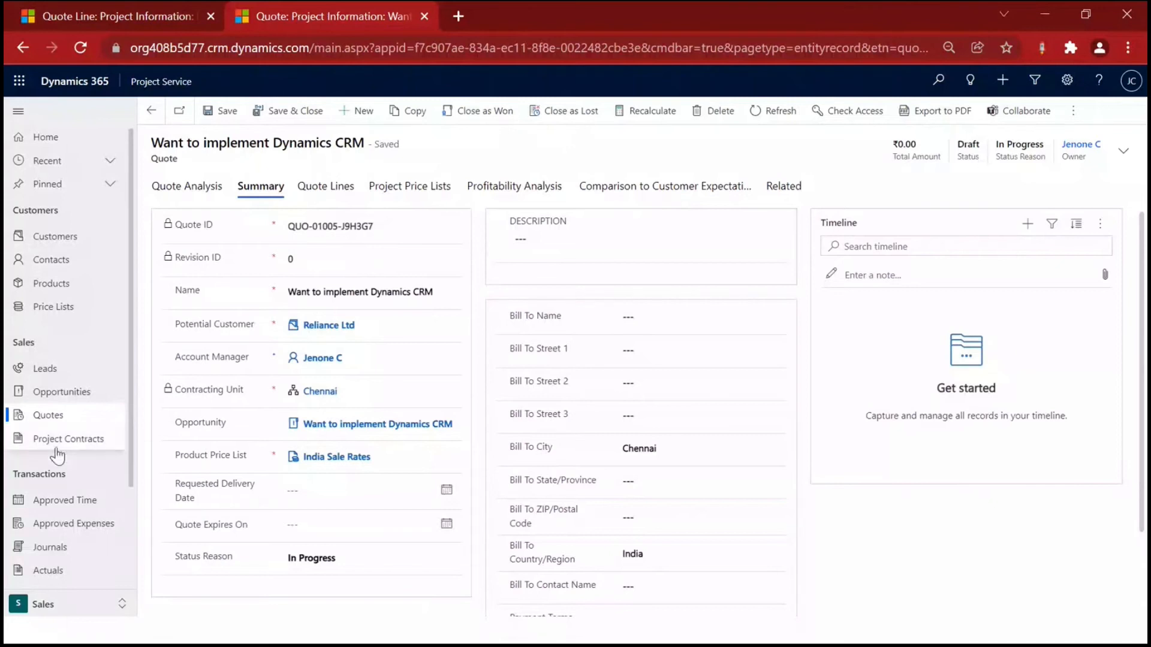
click(60, 605)
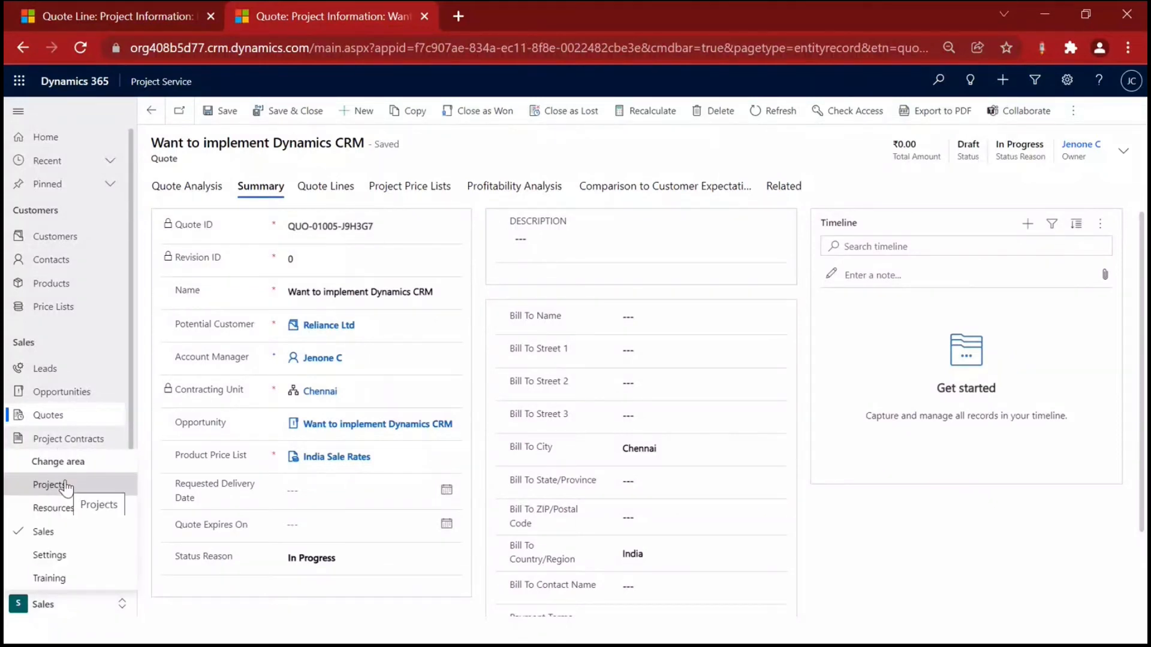
click(65, 486)
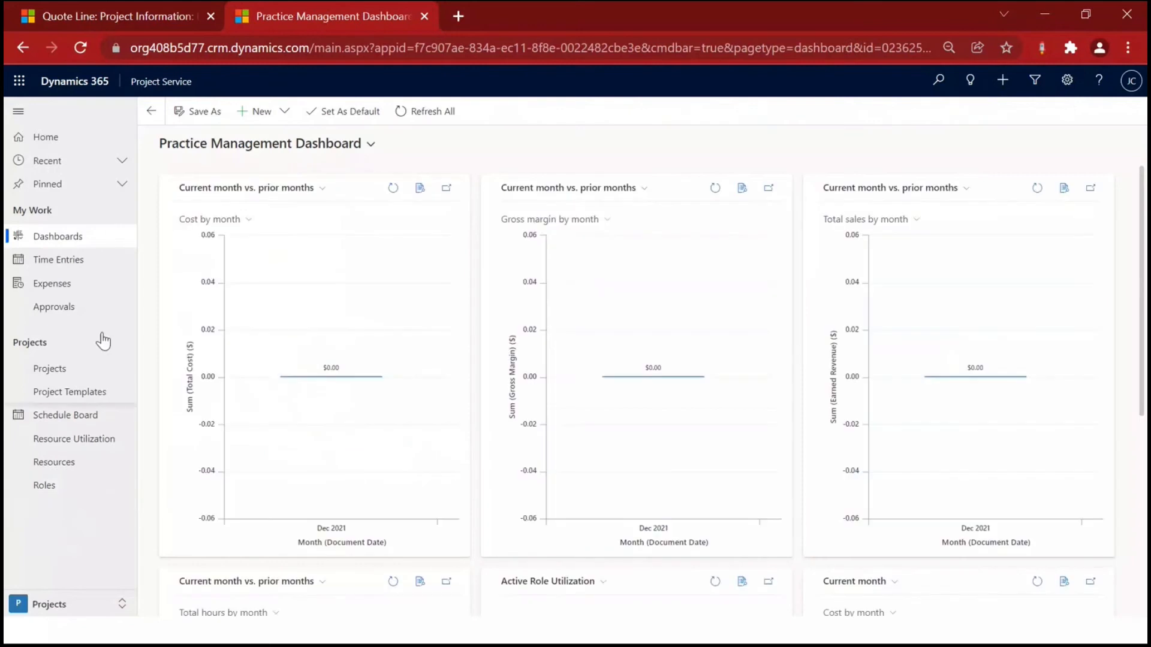
click(100, 396)
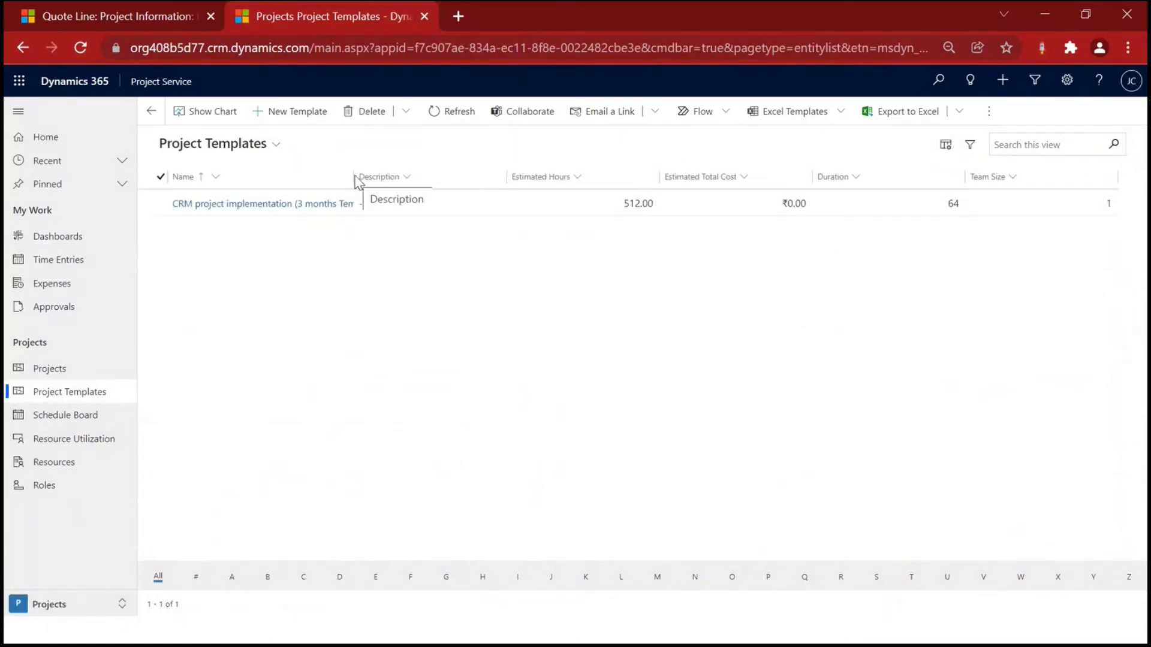
drag(354, 177, 443, 176)
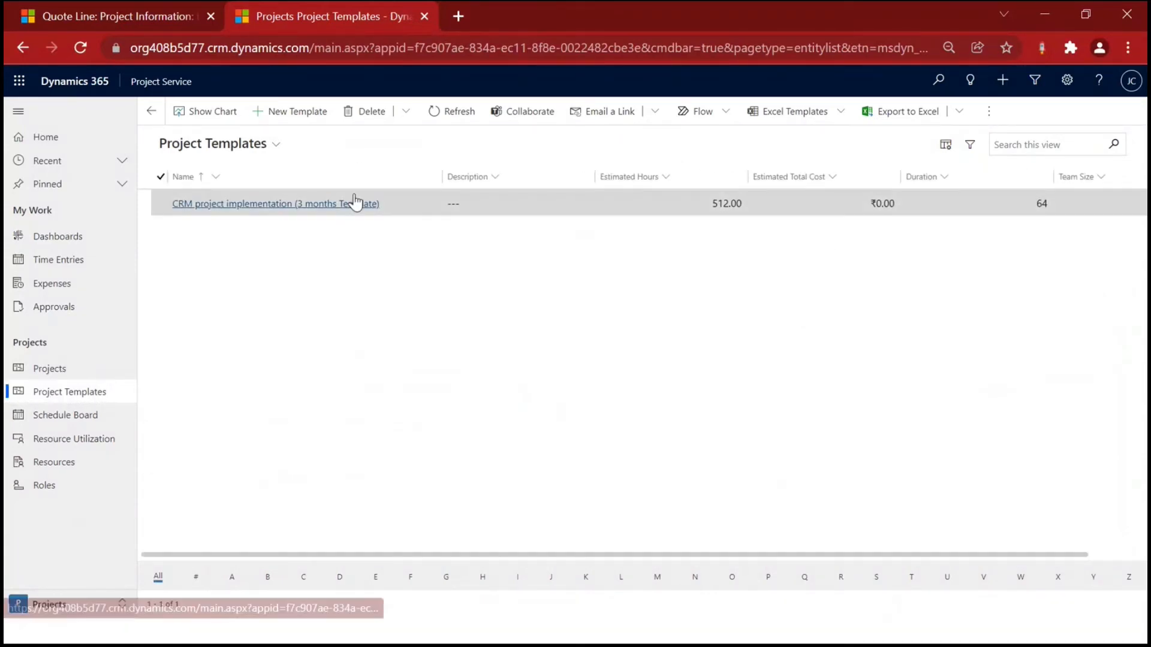
click(295, 205)
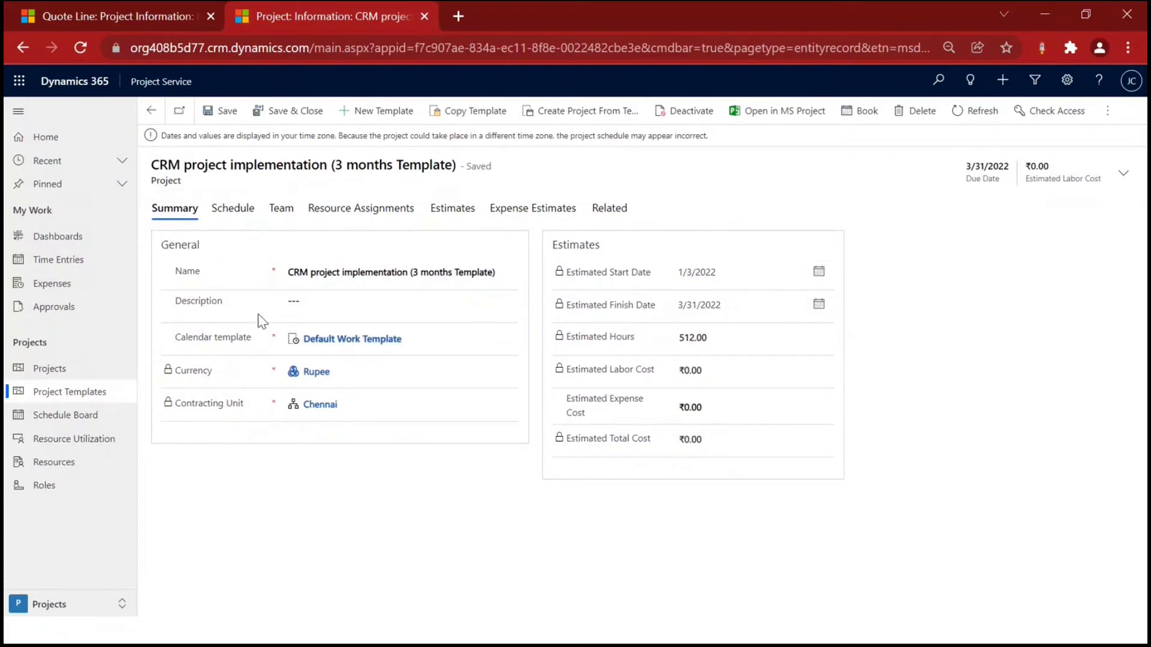
Review the project template's estimated dates, its scheduled tasks and its team members
drag(608, 273, 647, 309)
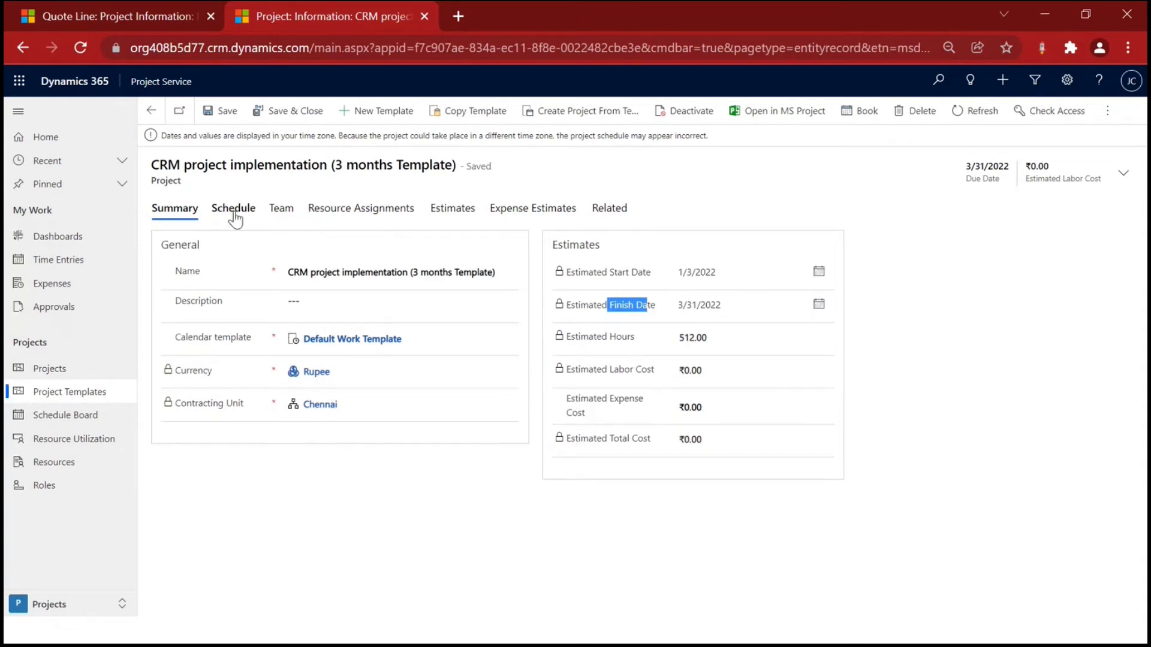
click(235, 216)
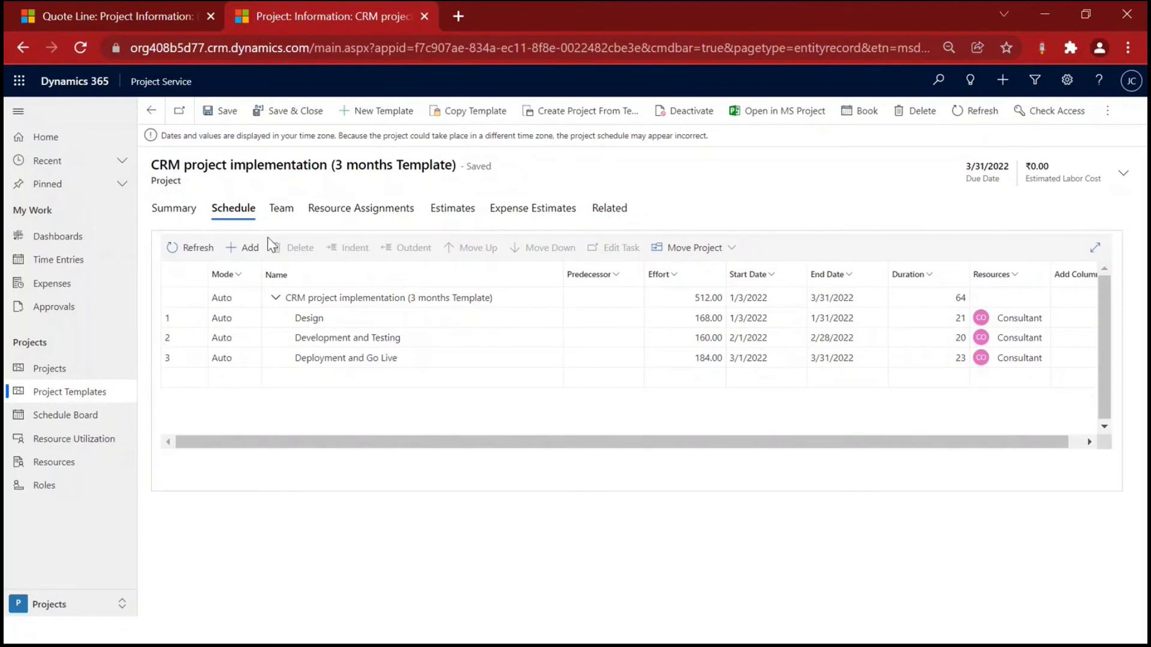
click(280, 210)
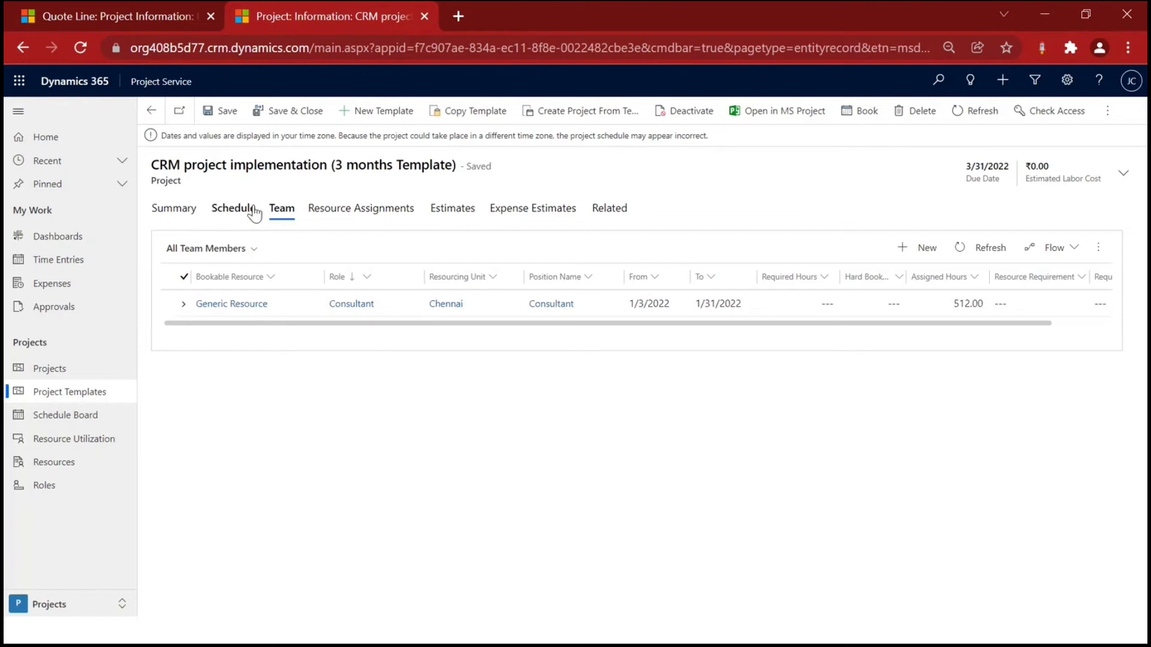
click(234, 209)
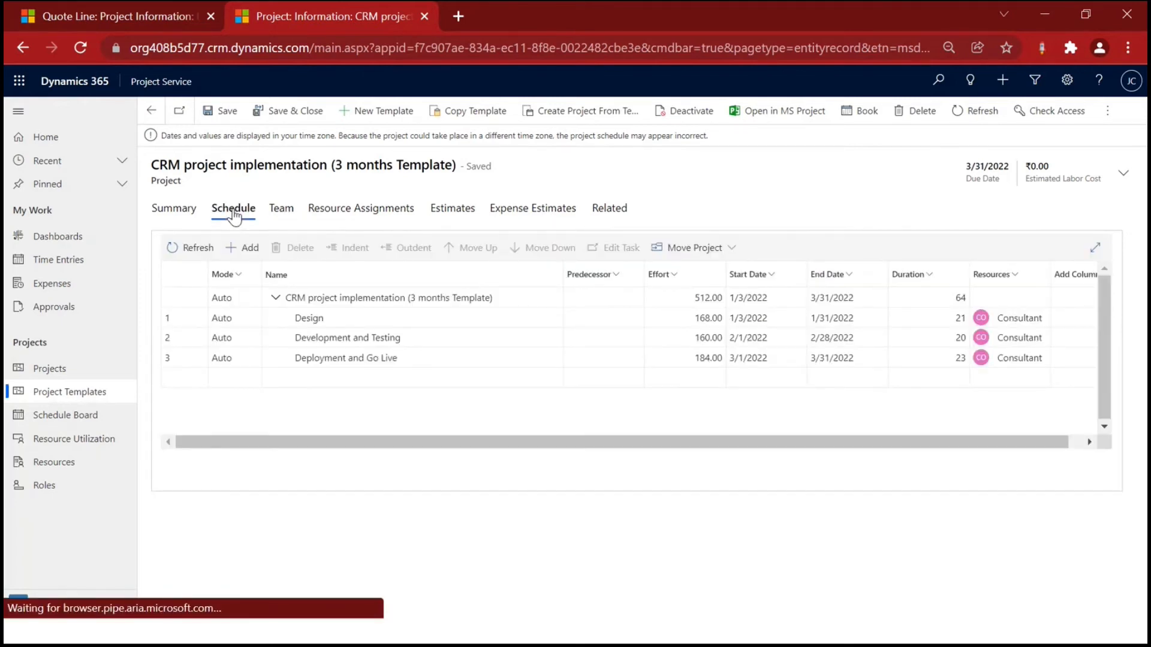
click(292, 220)
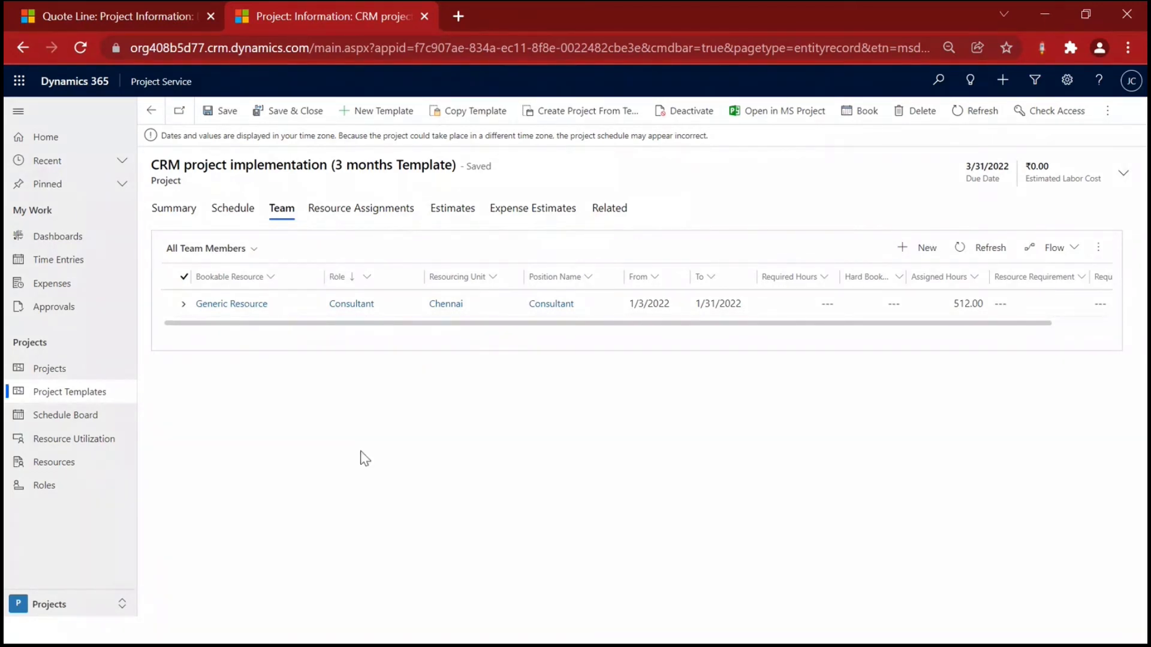
click(243, 210)
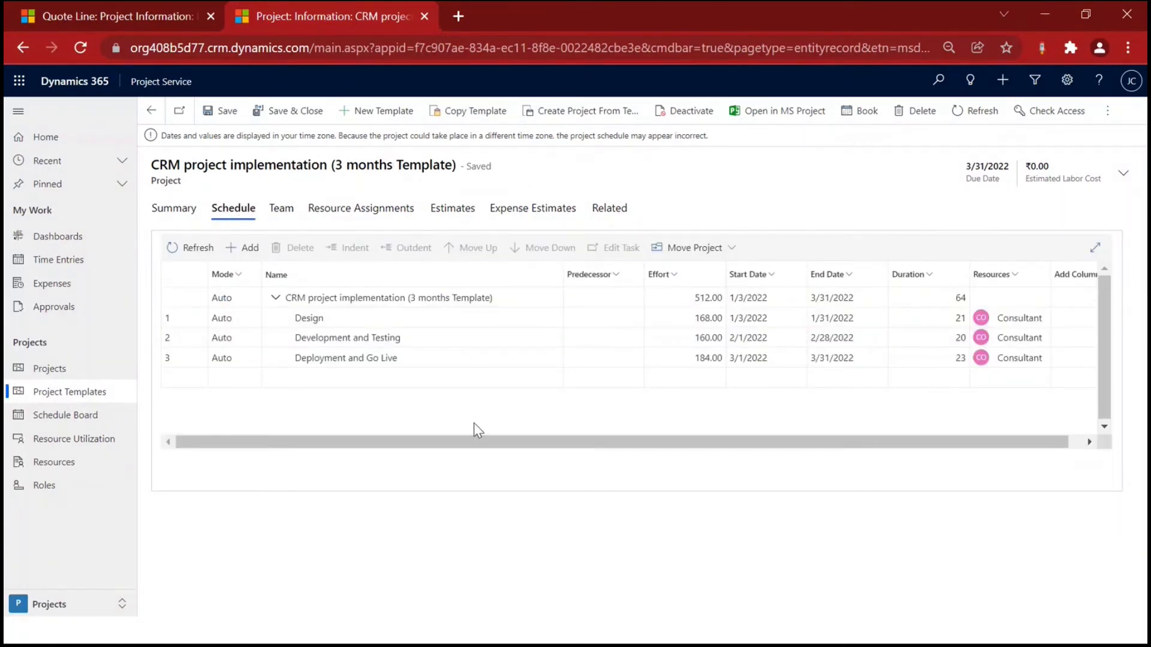
click(282, 217)
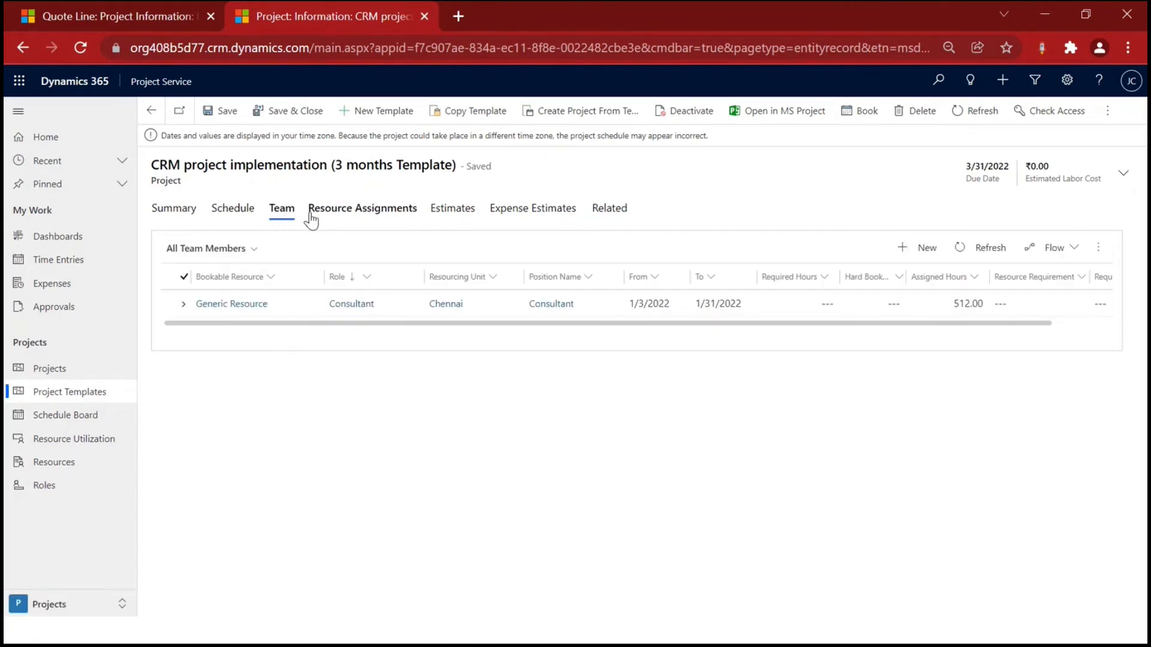
Start a new project based on "CRM project implementation (3 months Template)" and name it "Implement CRM solution"
click(81, 373)
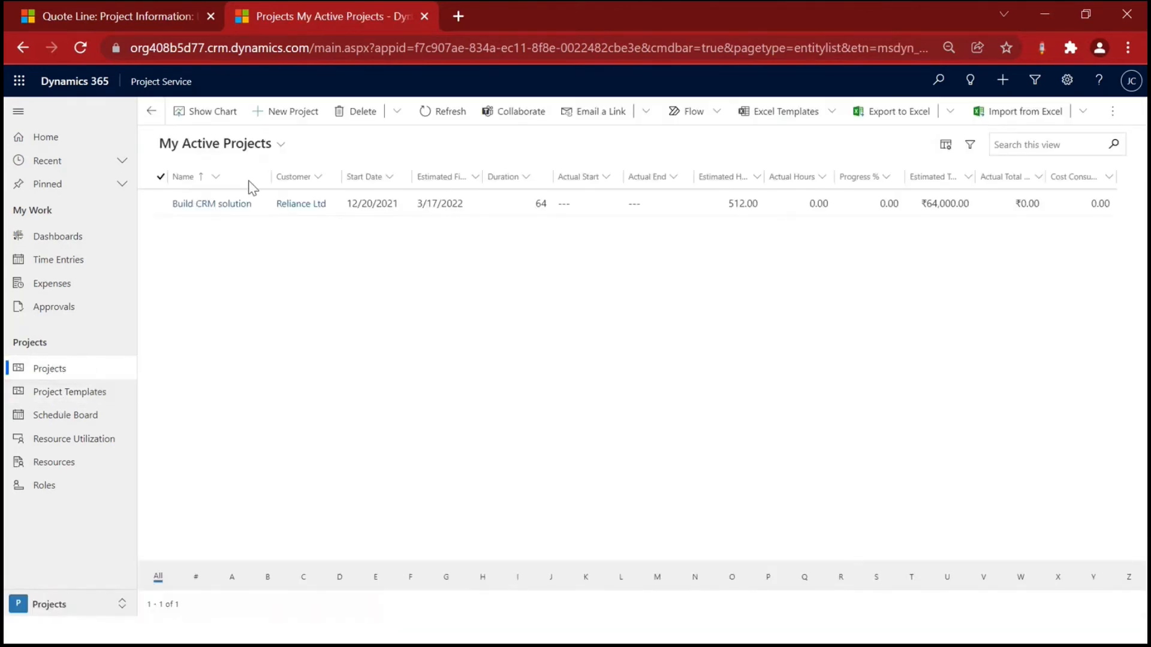
click(284, 112)
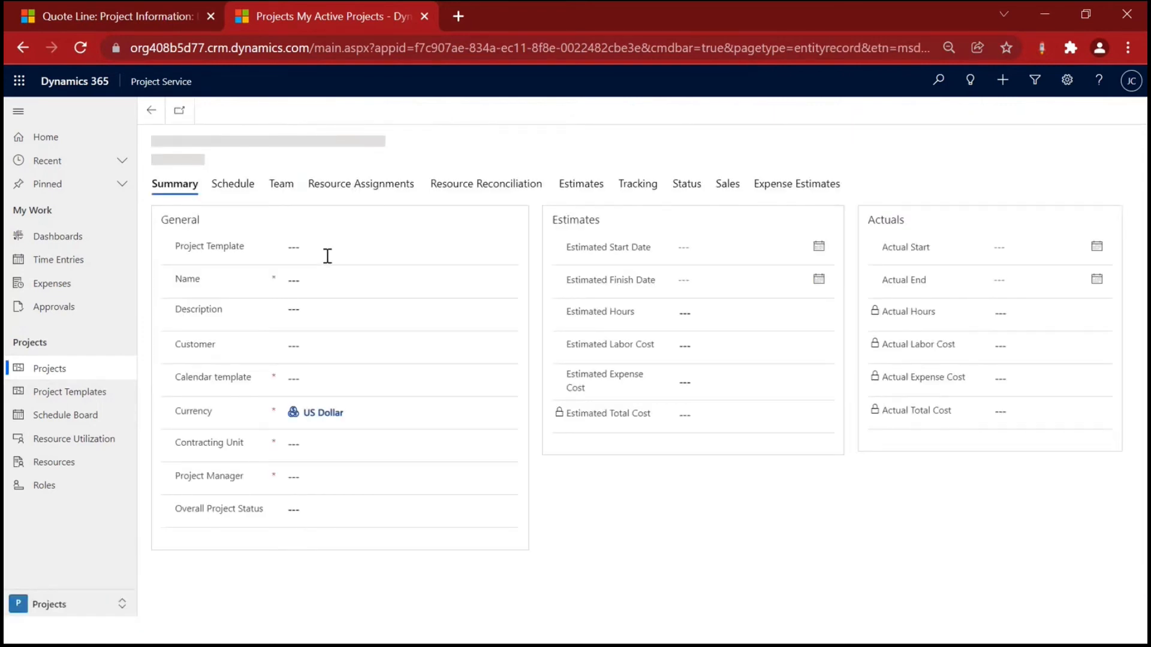
click(294, 247)
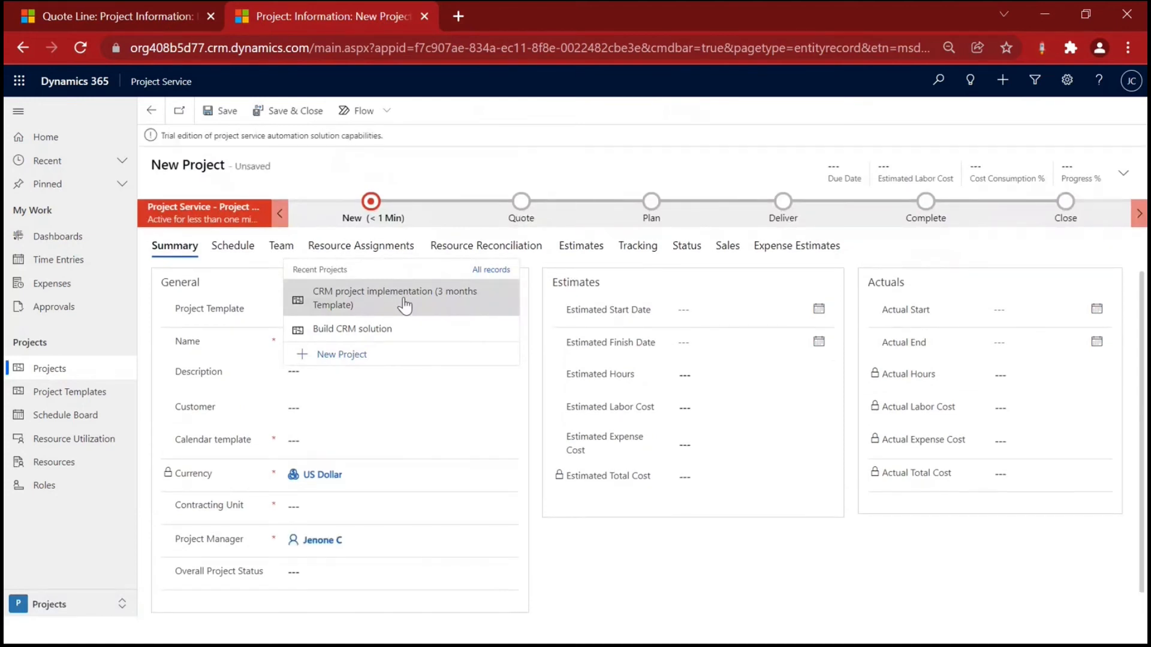
click(404, 306)
click(334, 343)
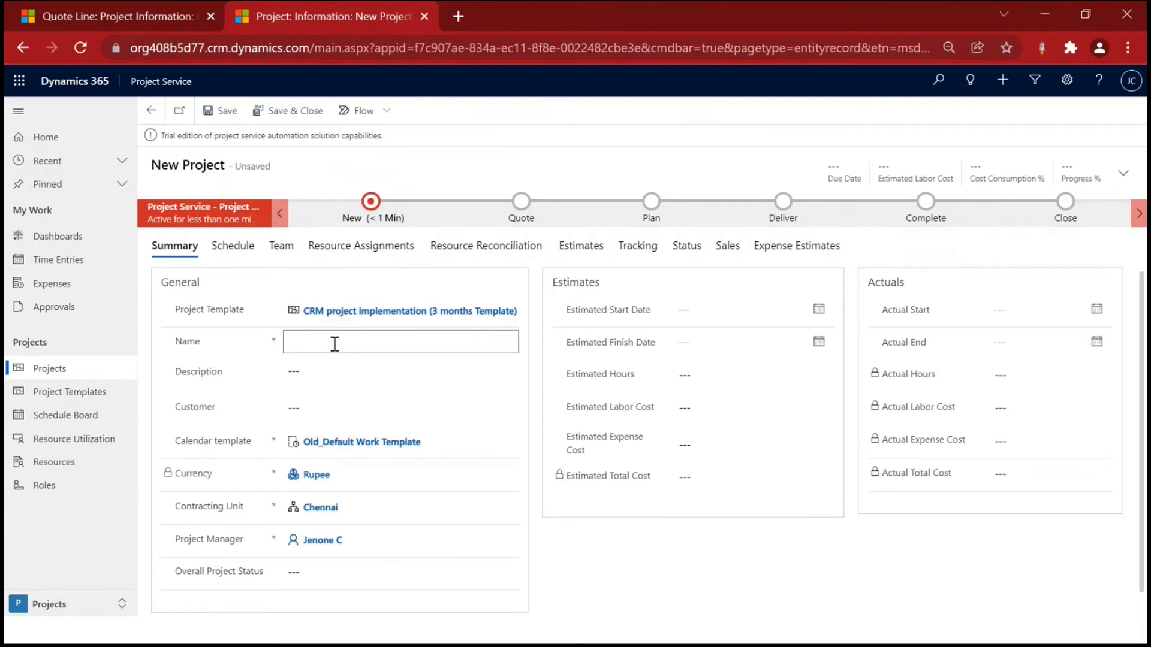
text(Imple)
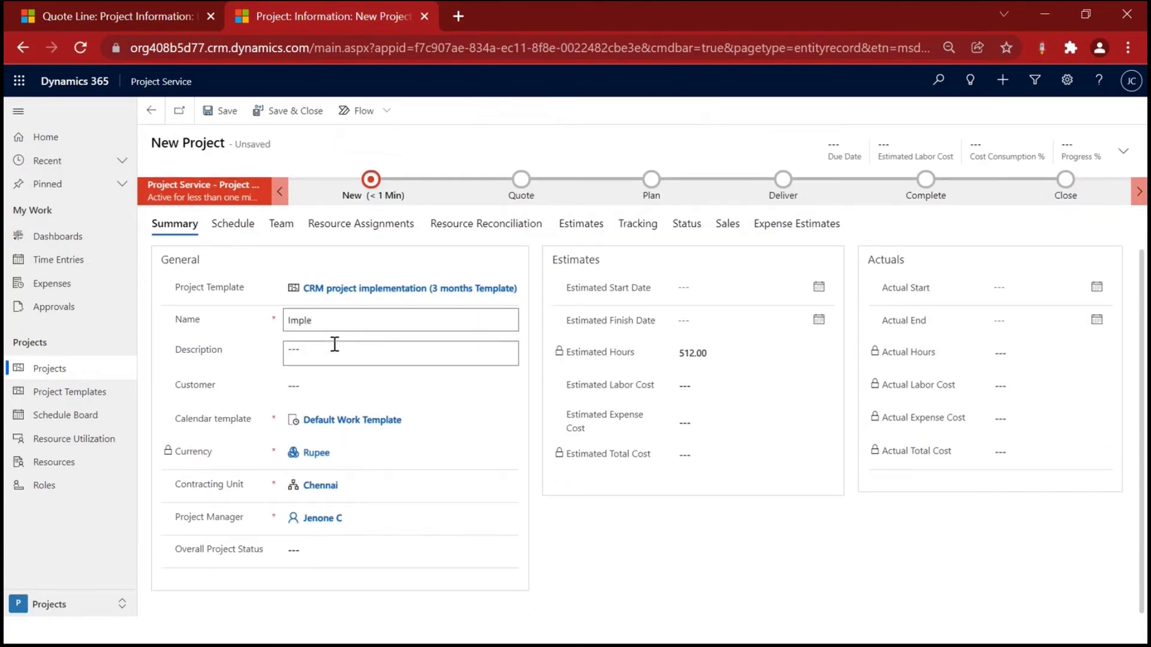
text(ment CRM solution)
Check the new project's calendar template, contracting unit and project manager, and save the project
drag(194, 419, 238, 421)
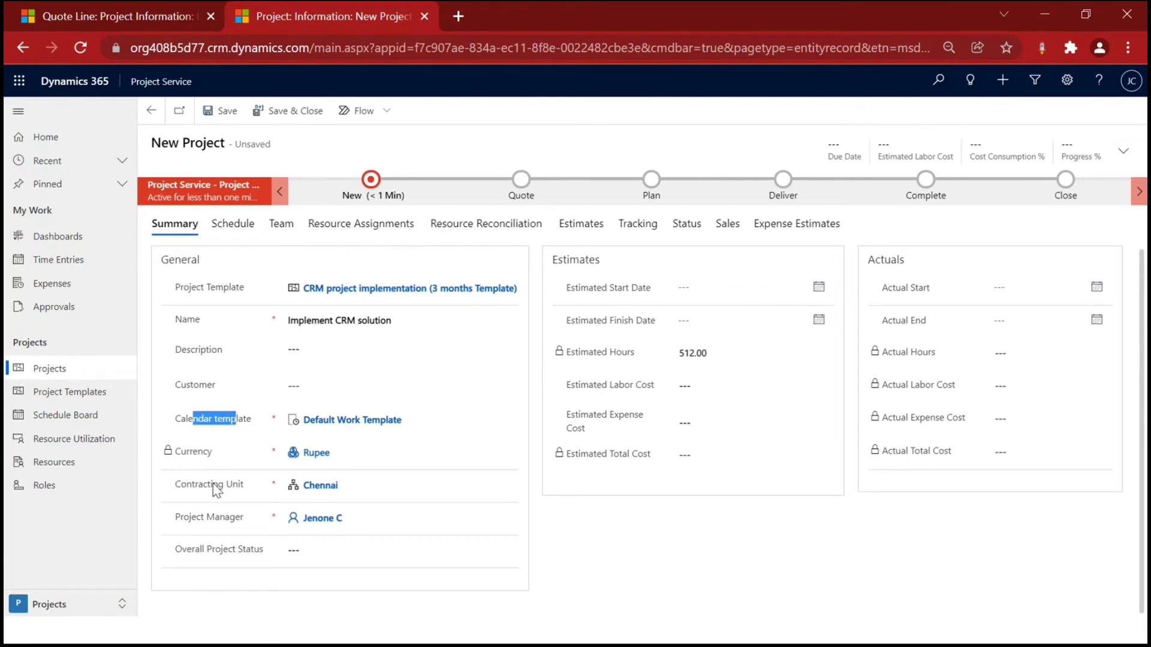
click(187, 491)
drag(183, 487, 234, 486)
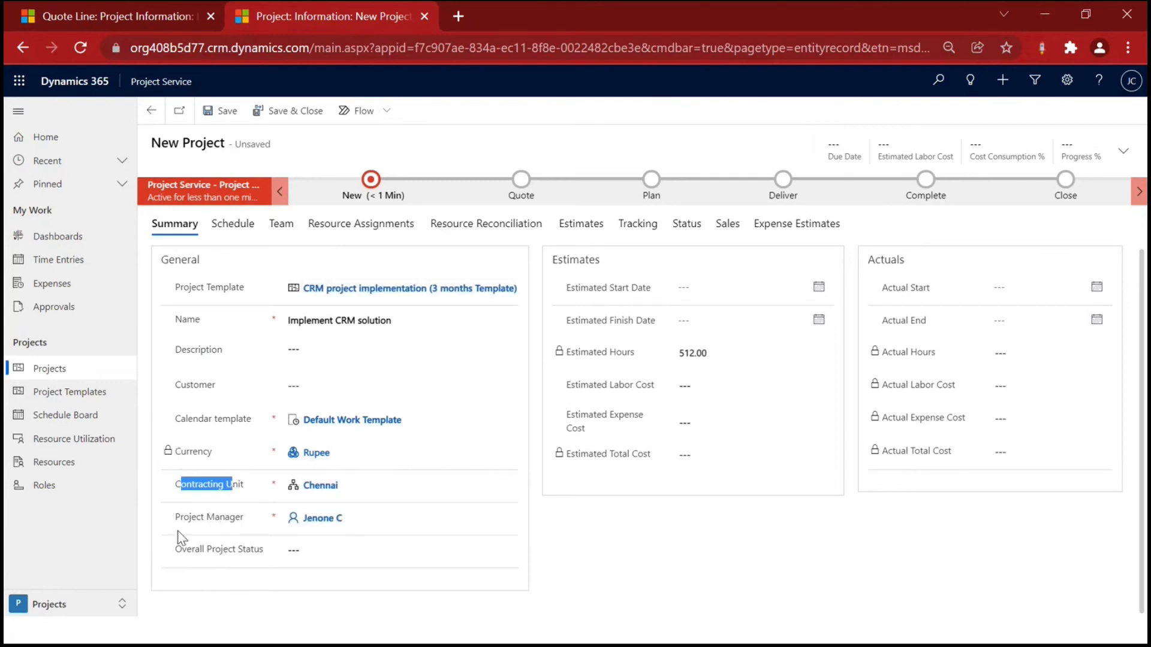
drag(190, 521, 201, 526)
drag(195, 486, 233, 488)
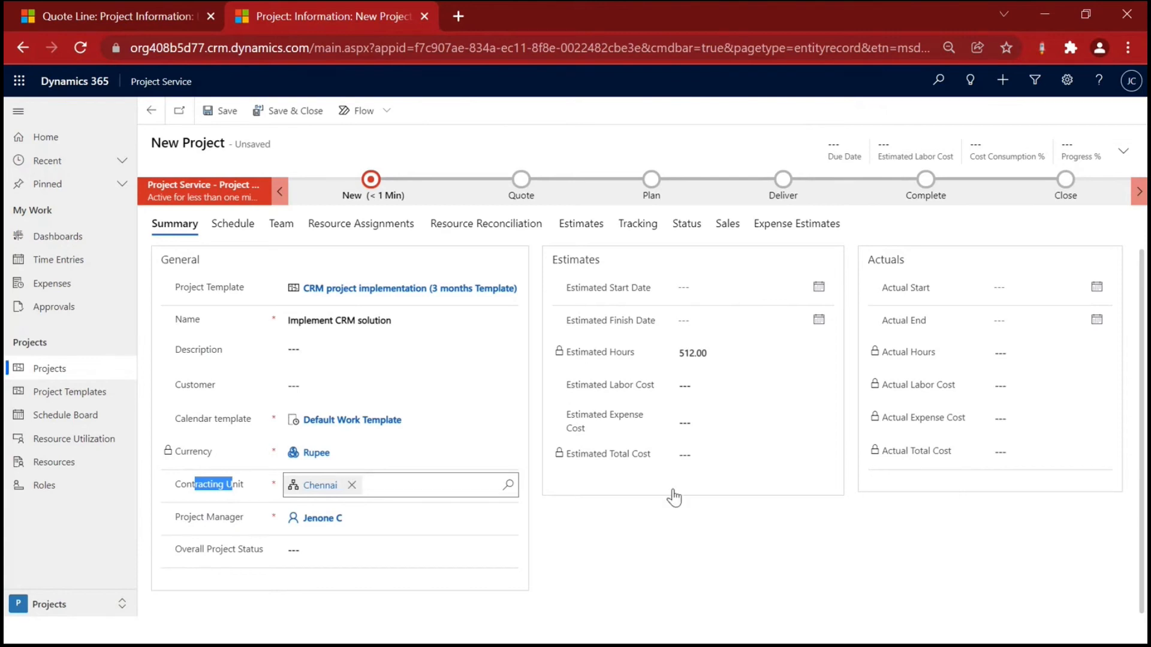
key(ctrl+s)
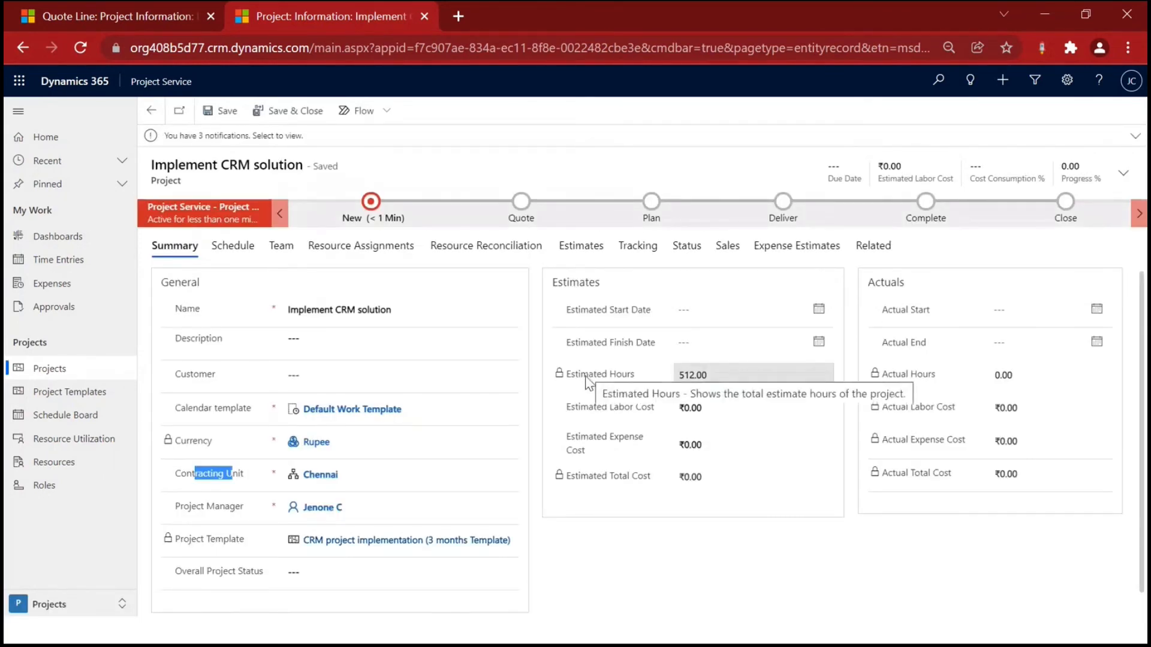
Review the saved project's estimated hours, schedule and team members, and show its resource assignments
drag(589, 374, 632, 376)
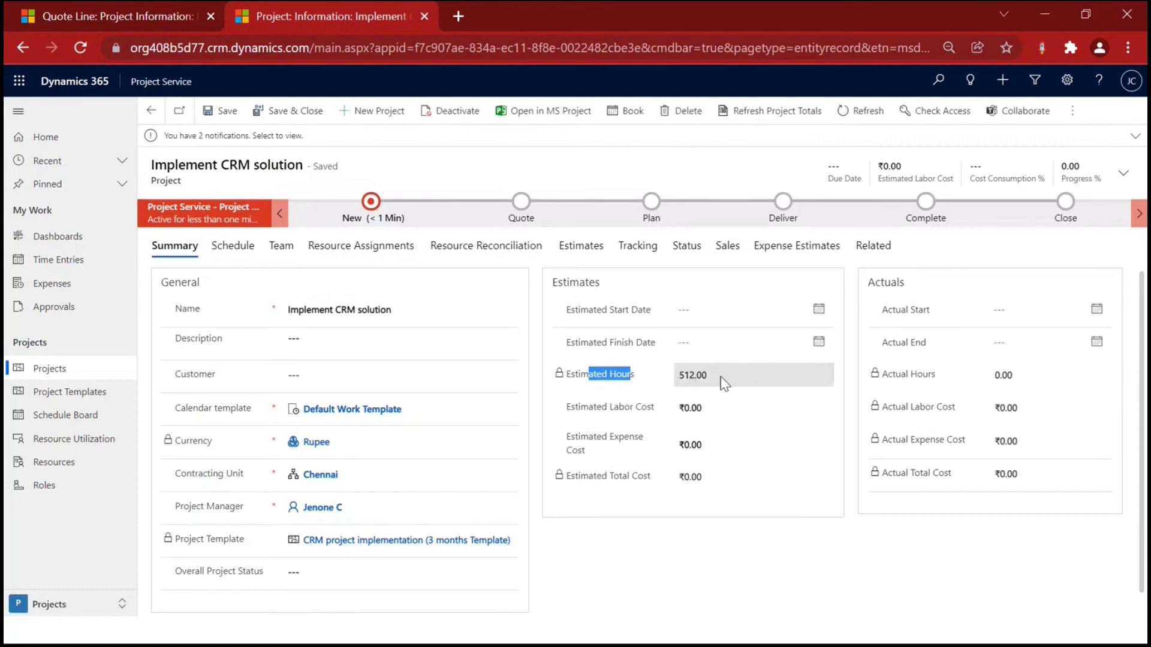
click(683, 384)
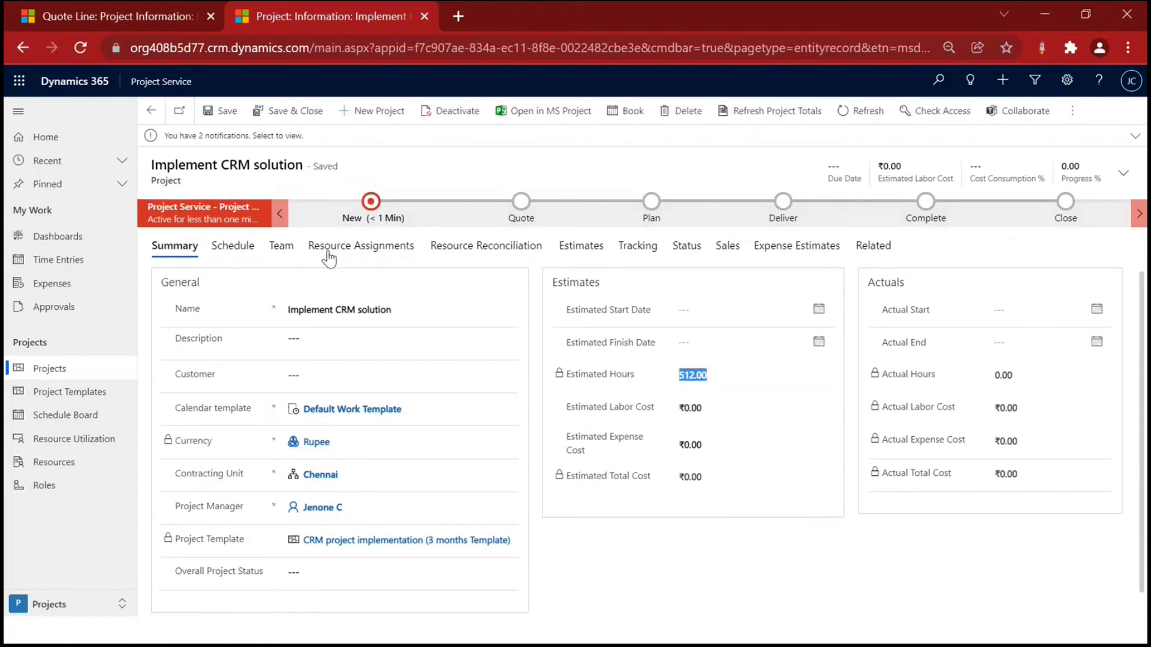
click(233, 246)
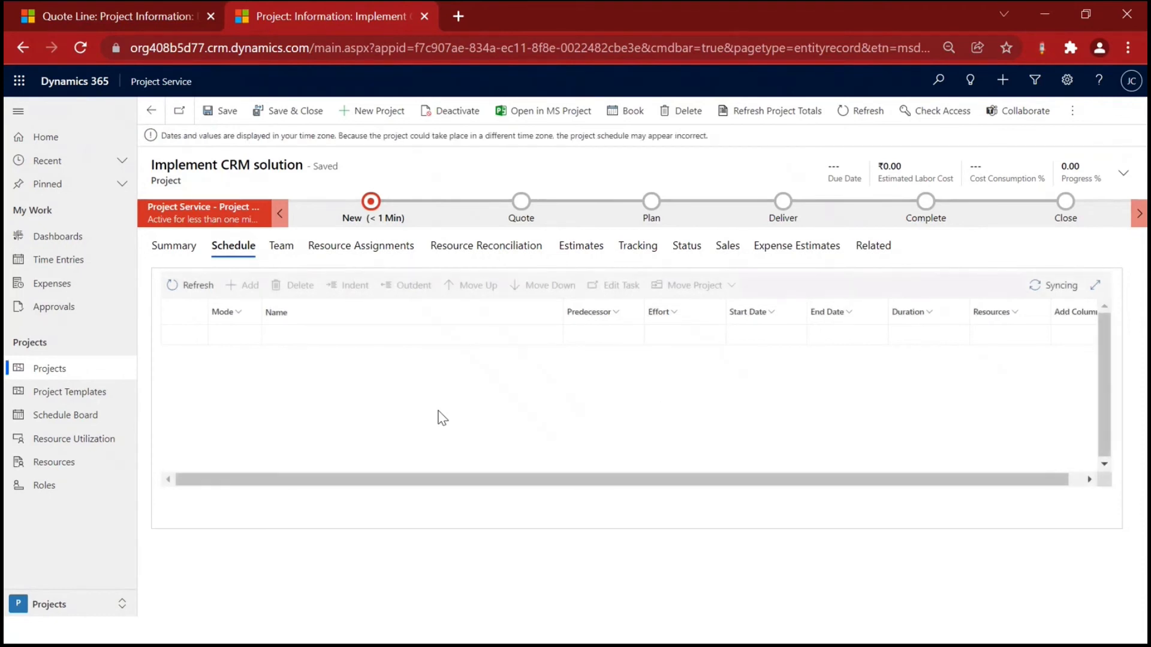
click(287, 257)
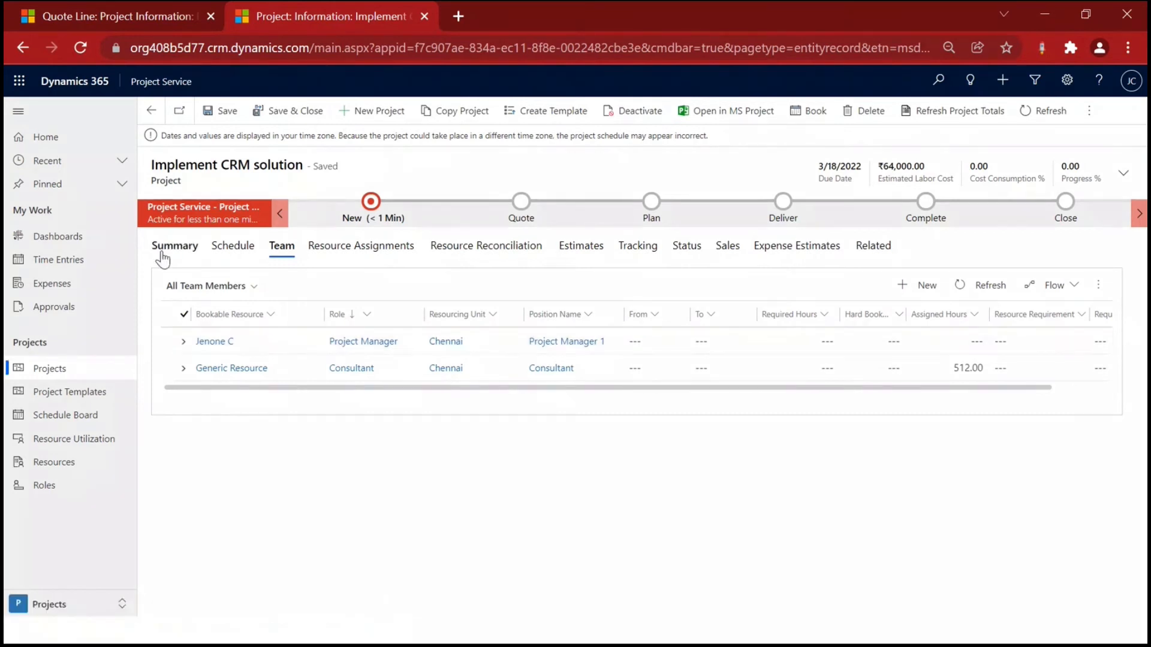
drag(216, 341, 293, 374)
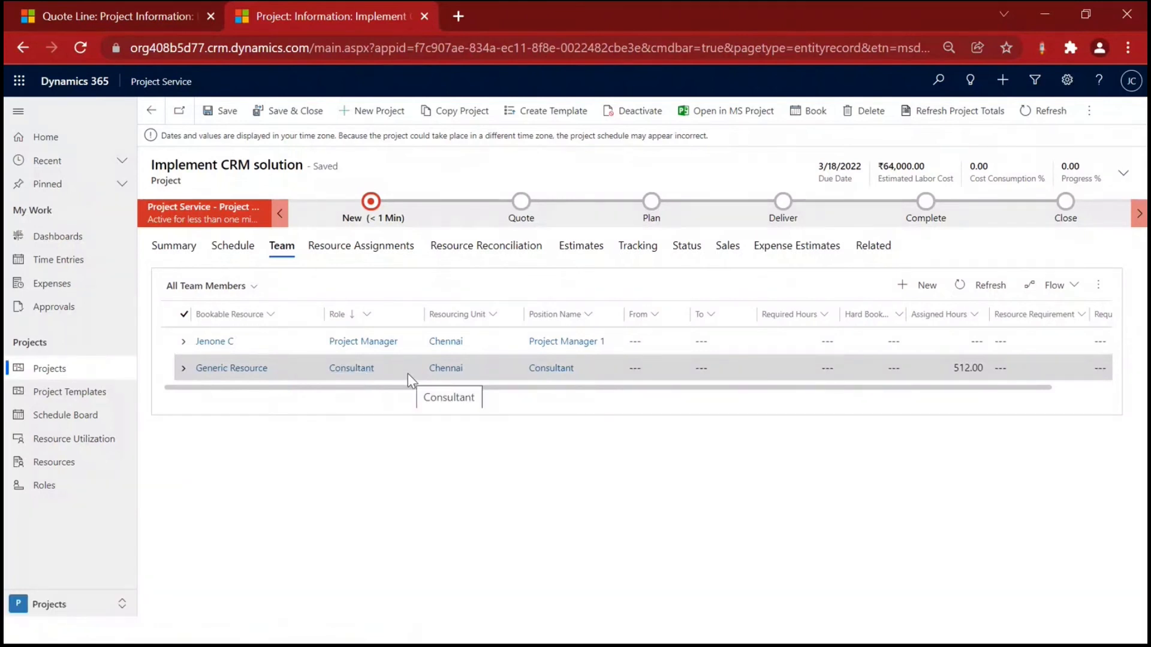
click(364, 248)
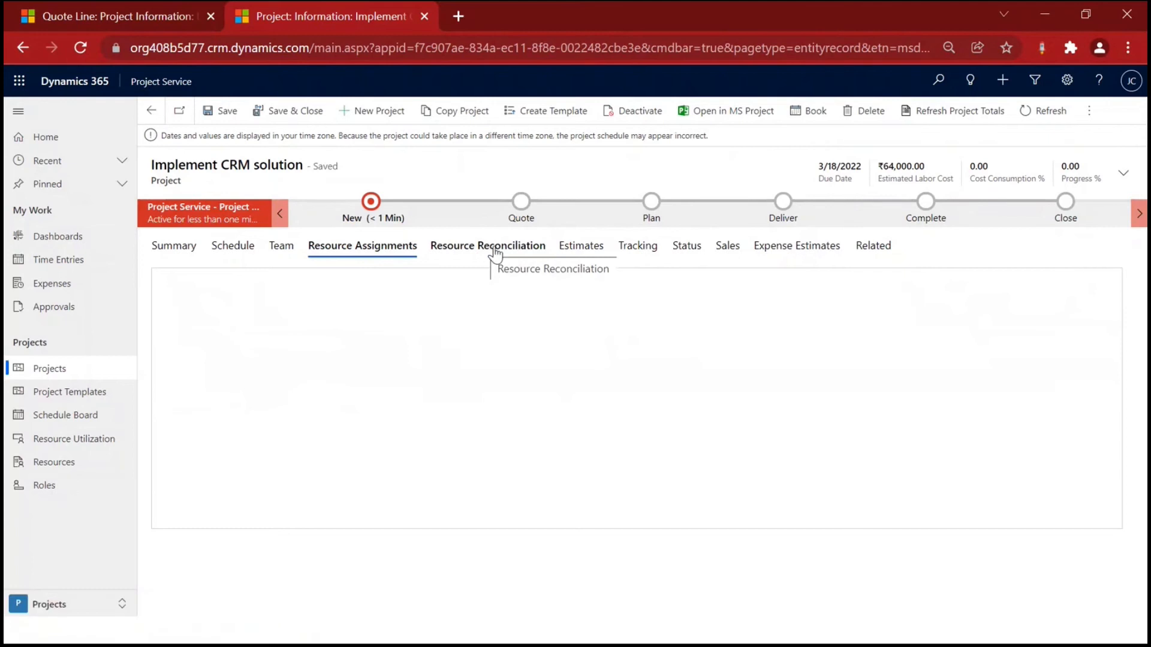
Open the "Build CRM solution" project from the active projects and review its summary, scheduled tasks and team members
click(76, 369)
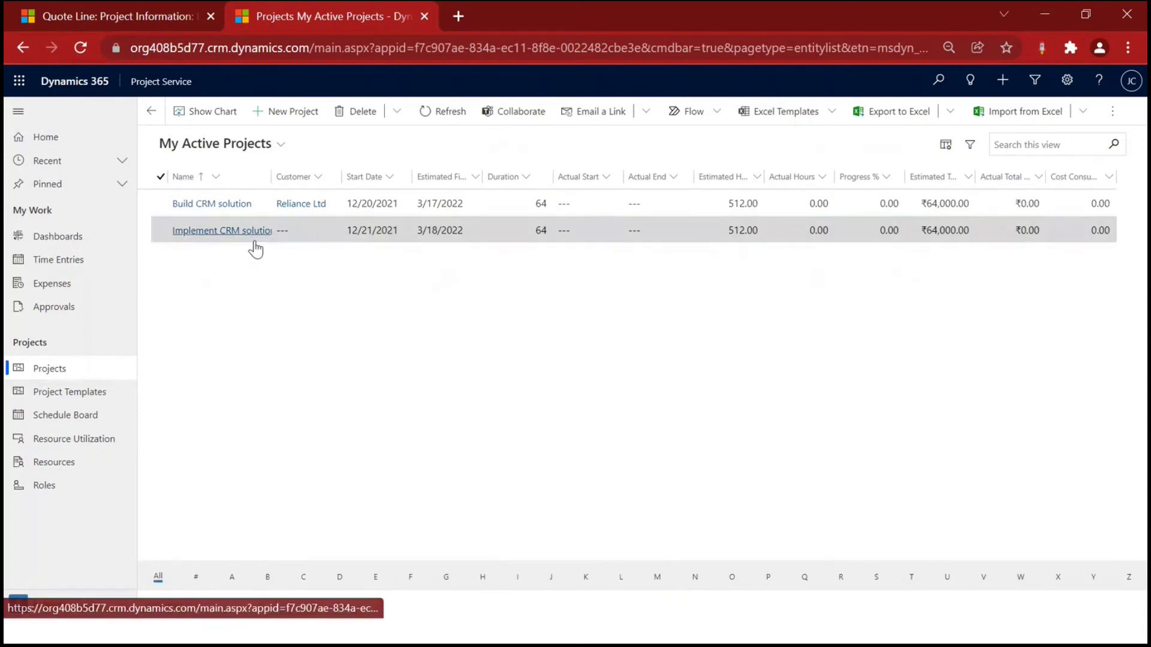
click(214, 207)
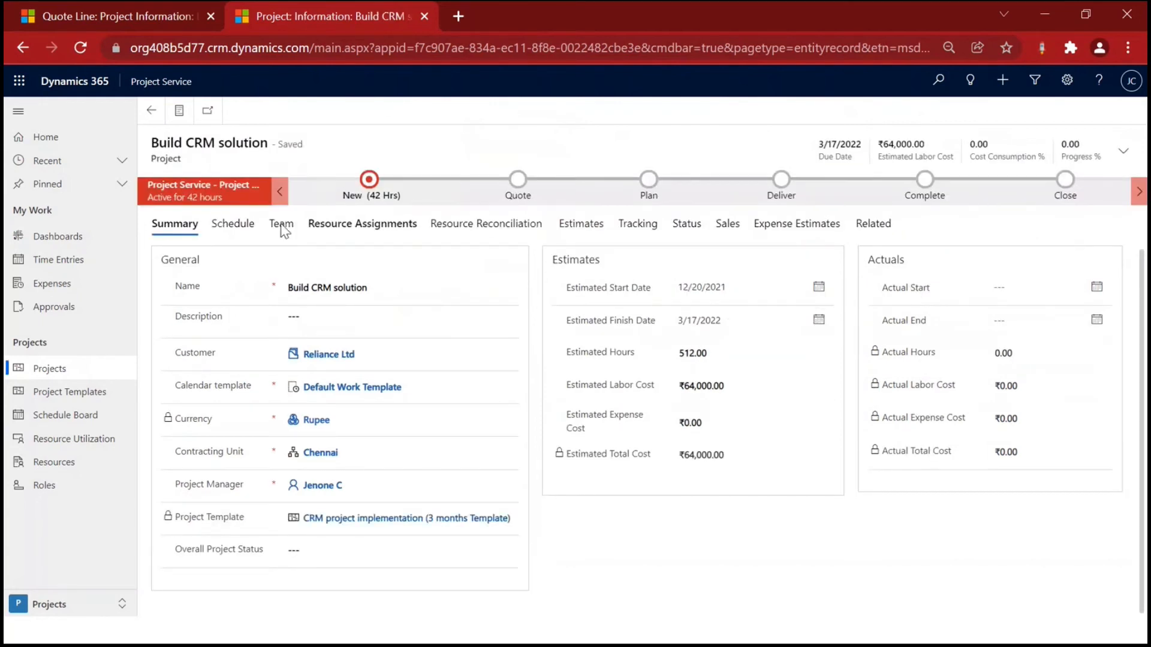
click(233, 228)
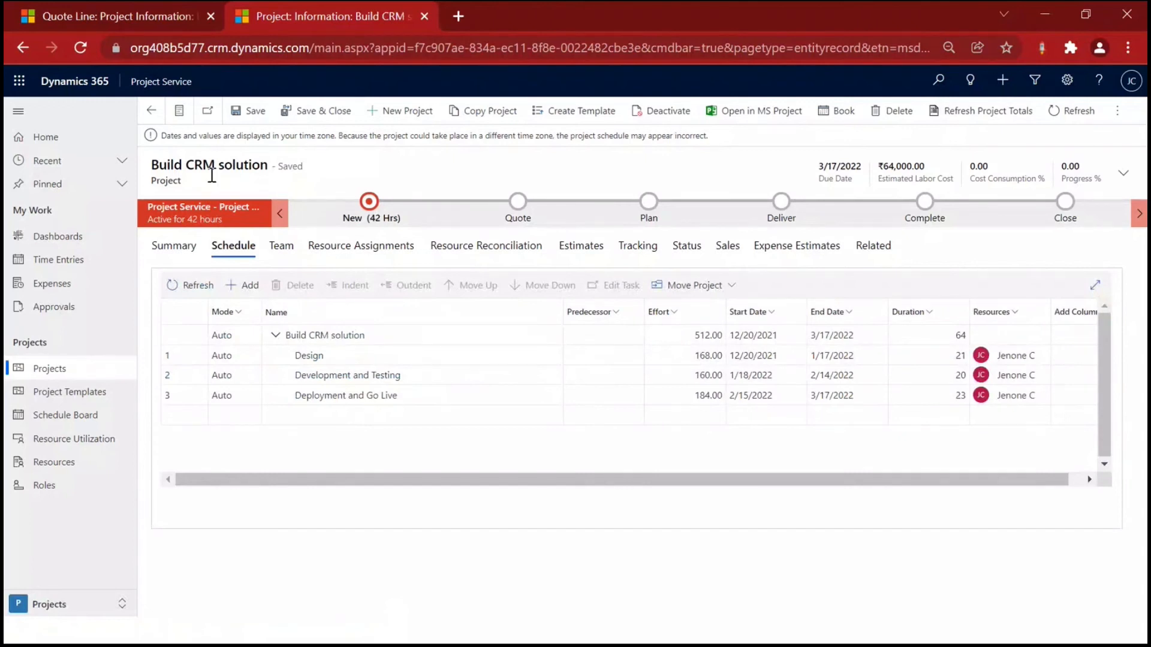
double_click(174, 183)
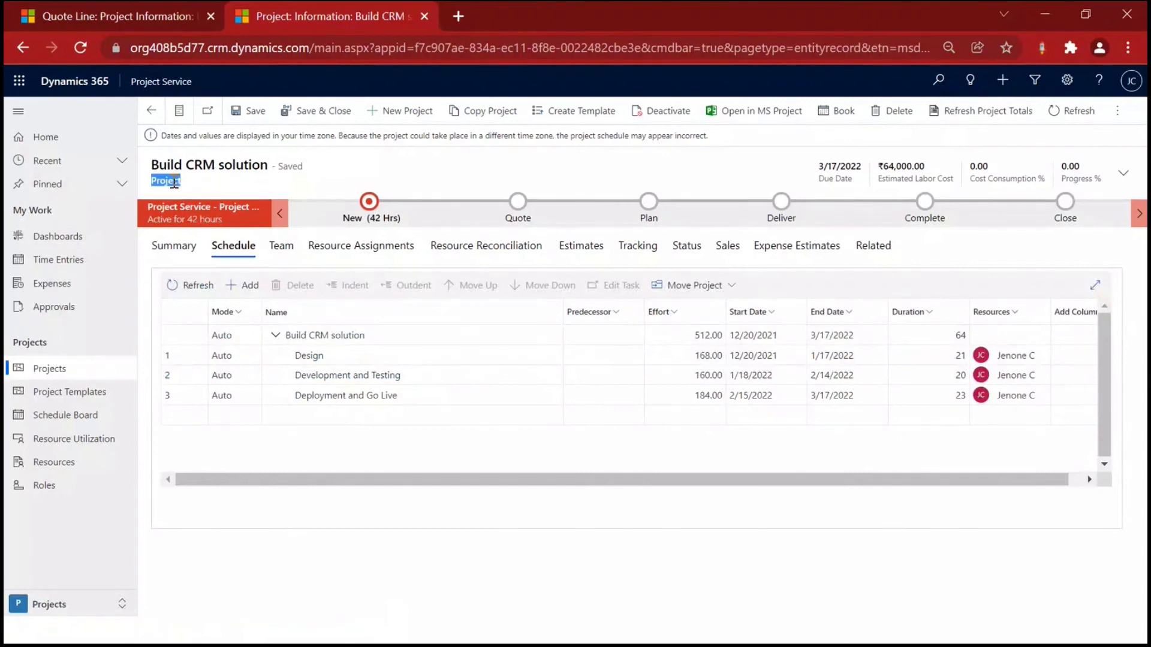
click(186, 250)
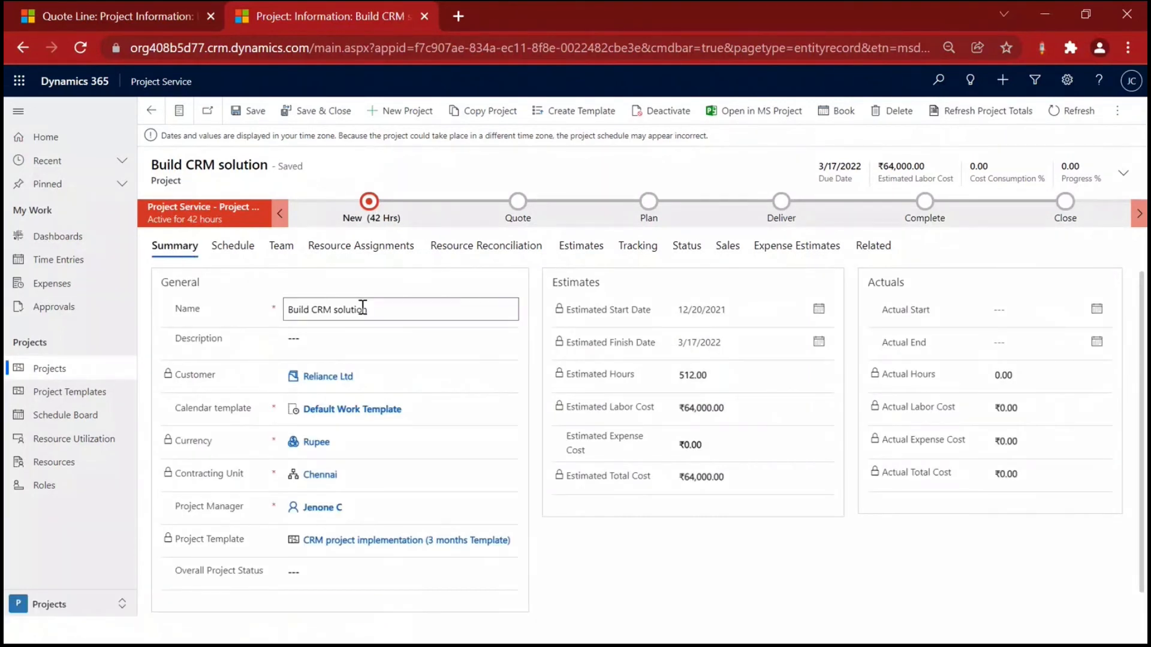
click(232, 247)
click(283, 249)
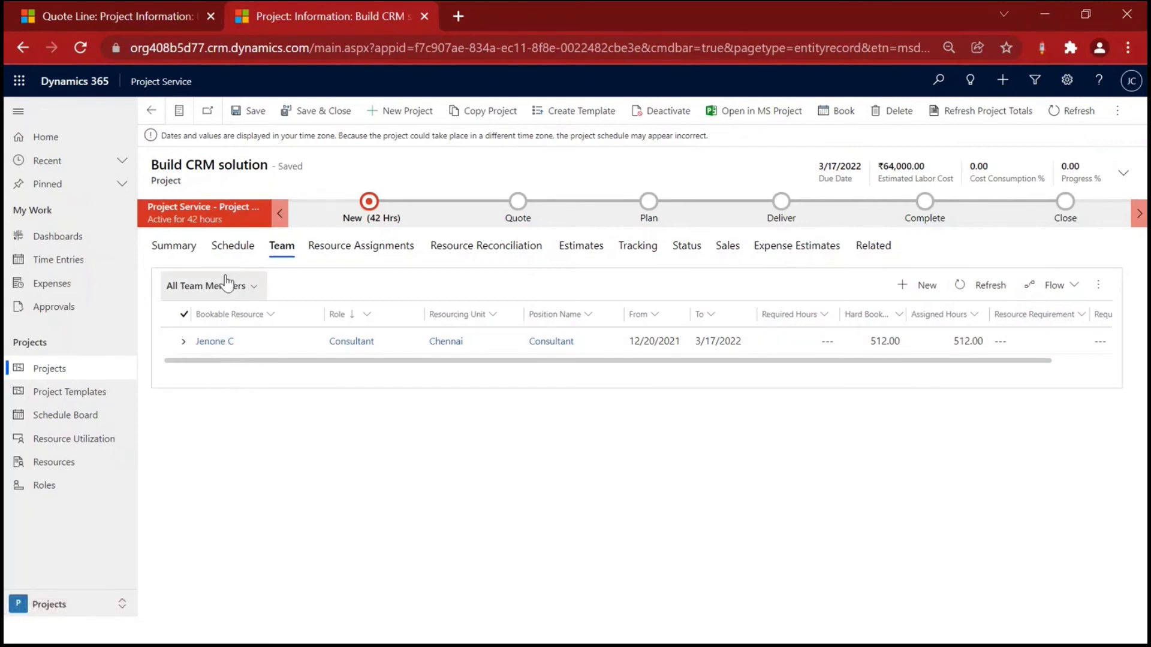
Examine the project's estimates, comparing the time-phased cost and sales figures, and leave them phased by Sales
click(589, 259)
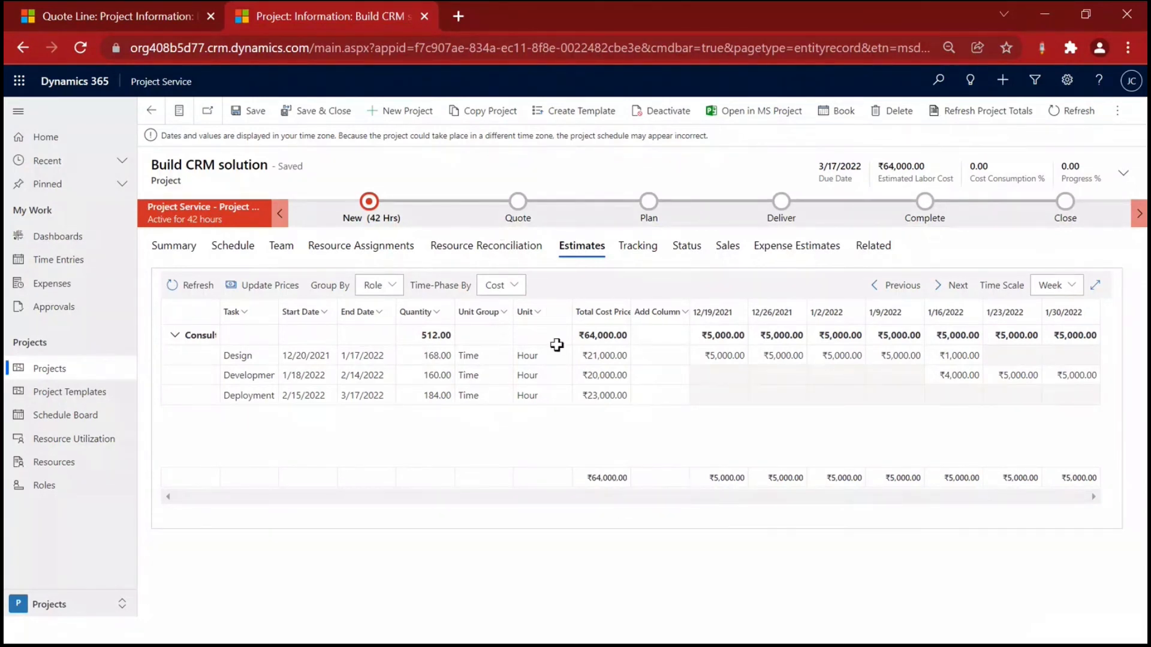
click(516, 291)
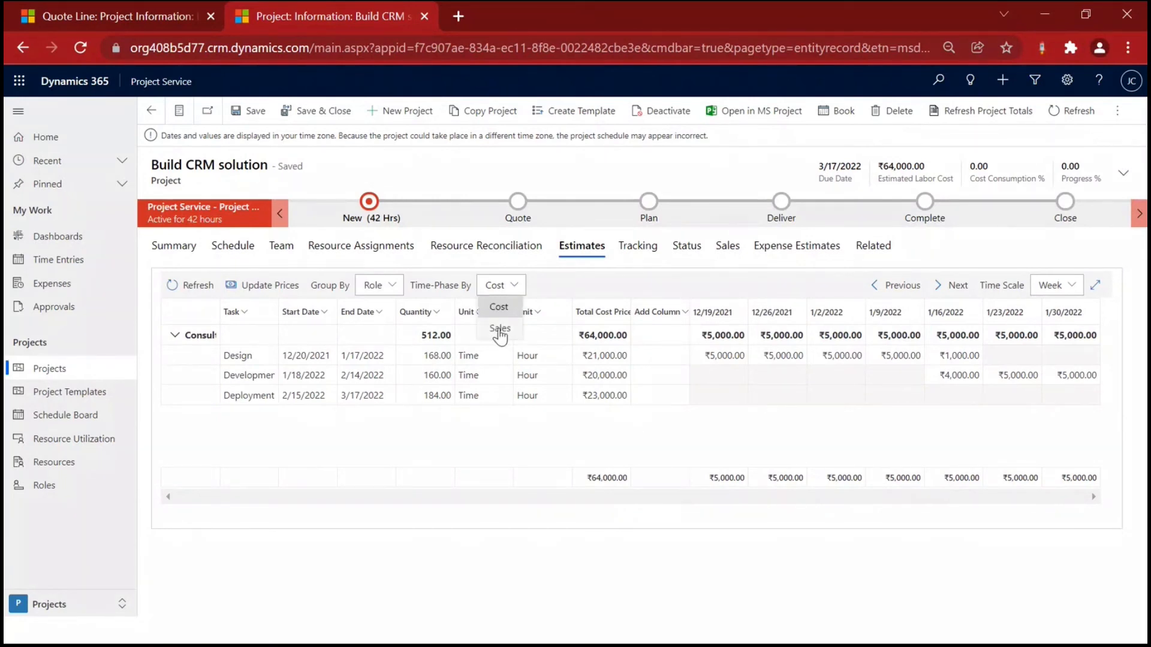
click(500, 330)
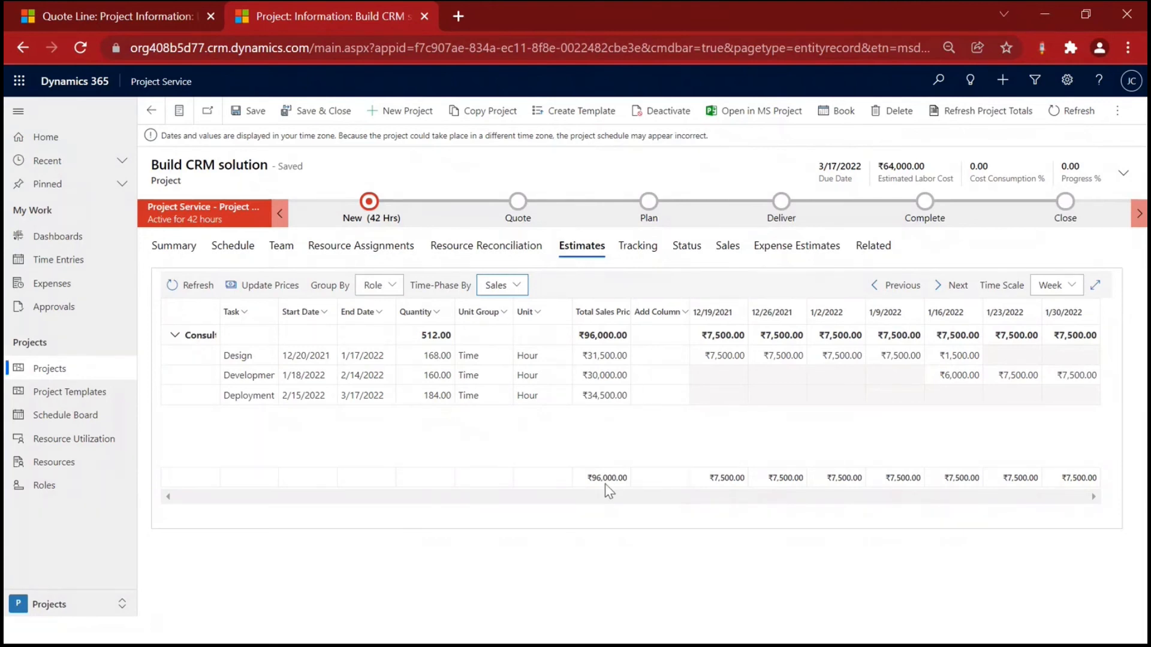
click(502, 285)
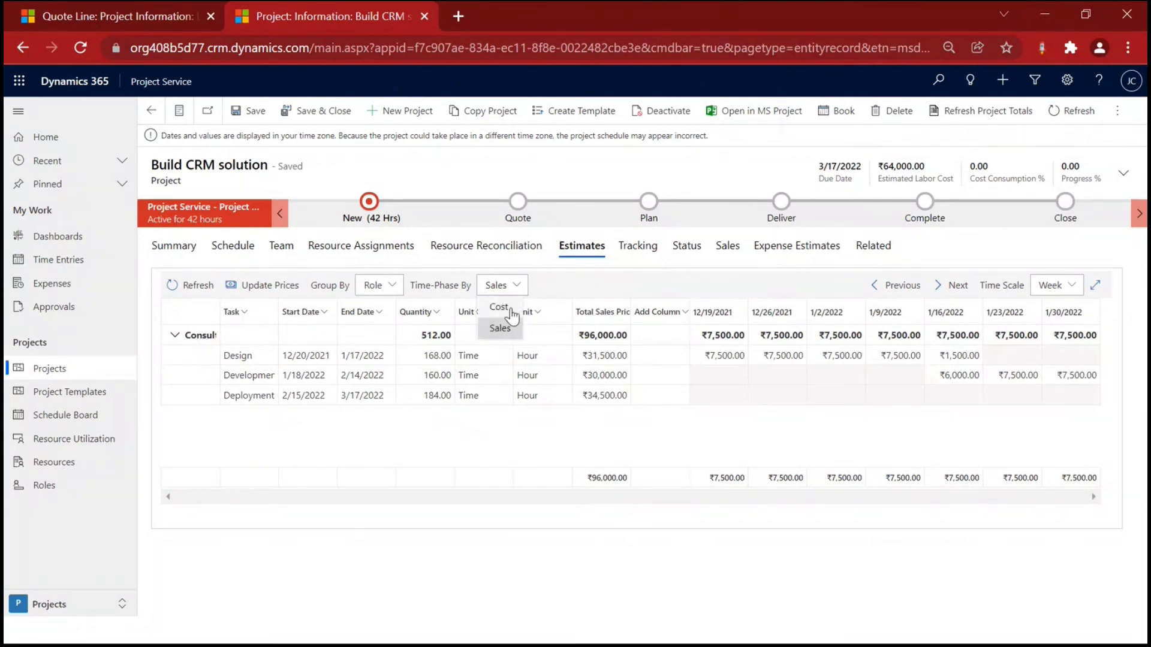
click(510, 307)
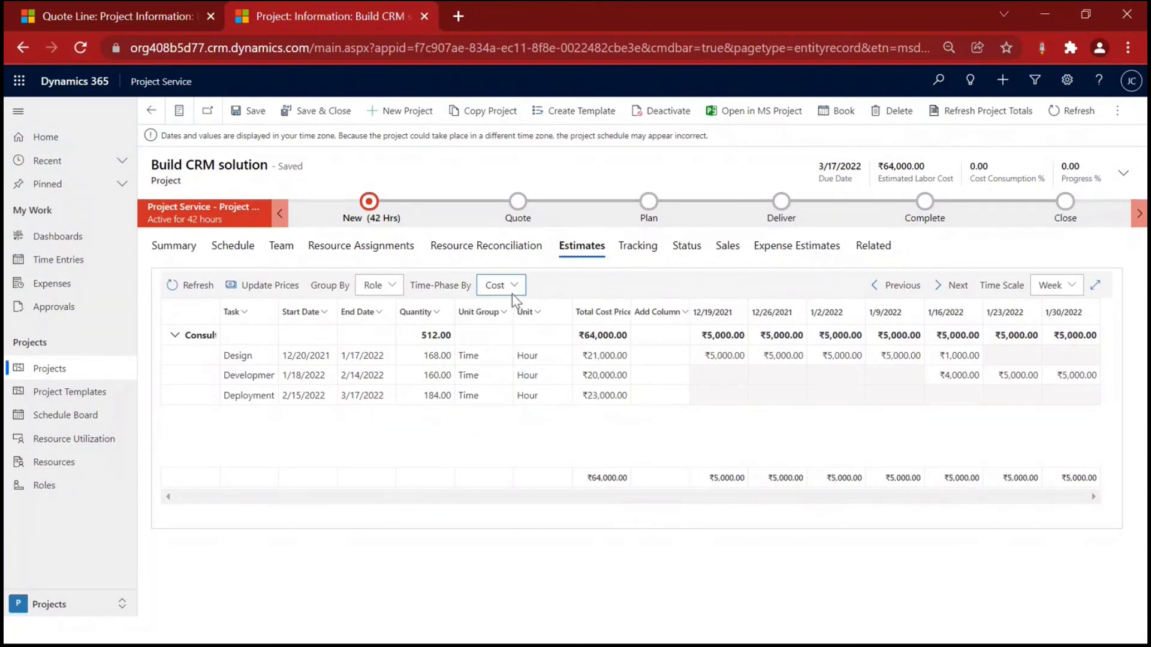
click(501, 286)
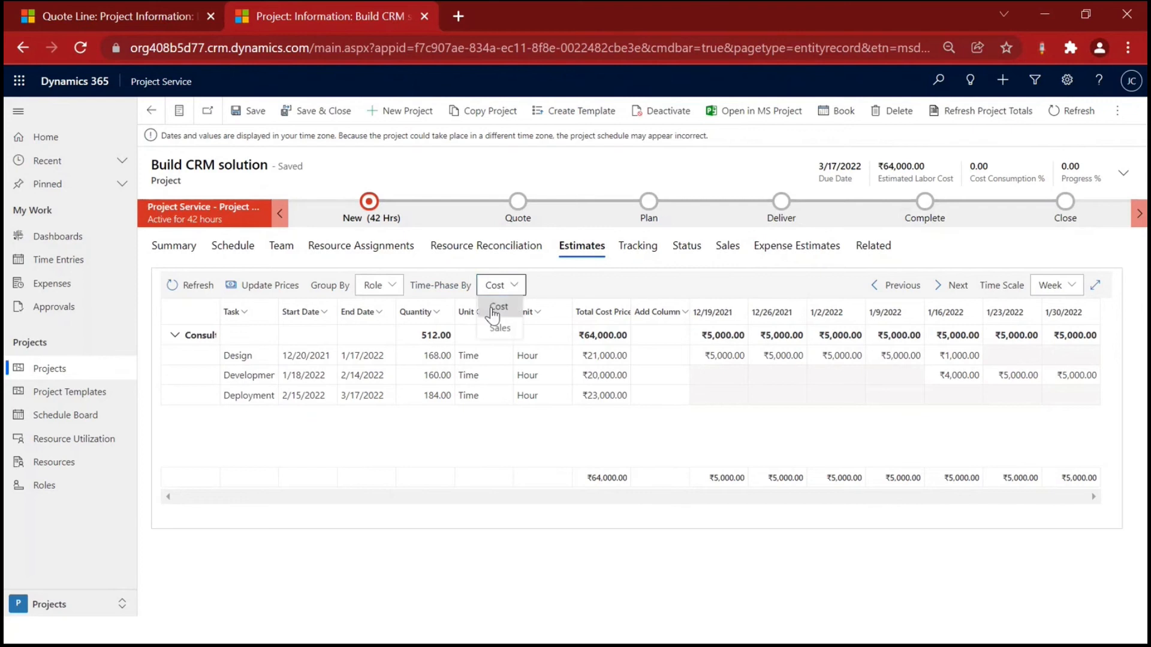
click(500, 329)
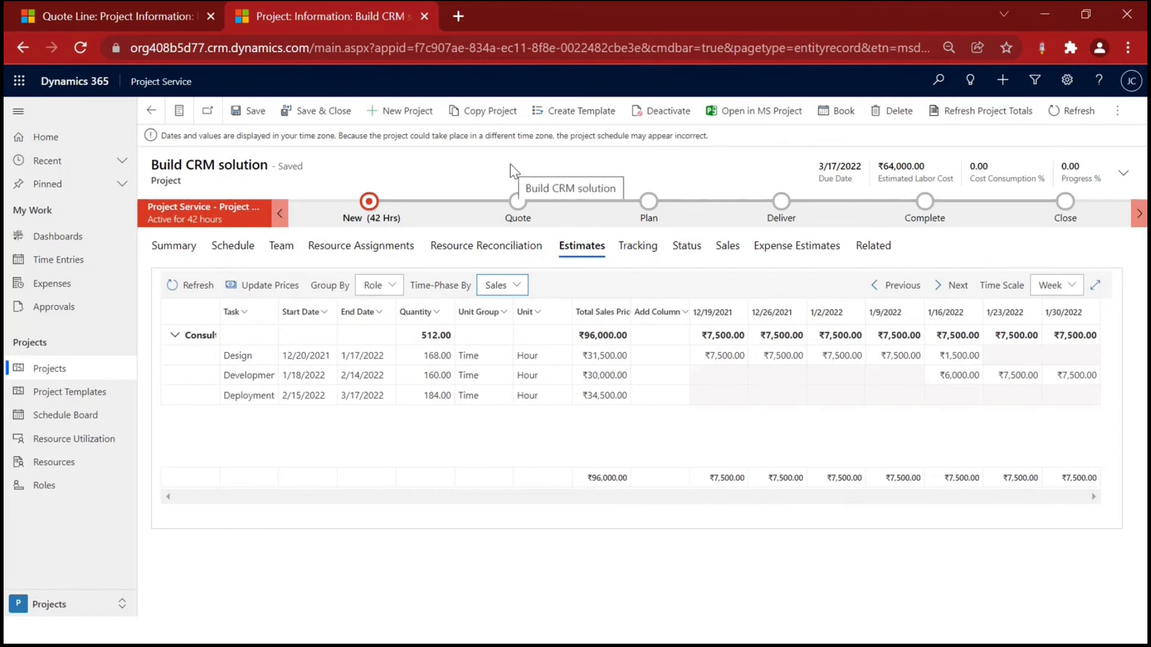
Try to link the "Build CRM solution" project to the "Implement Dynamics CRM" quote line
click(66, 9)
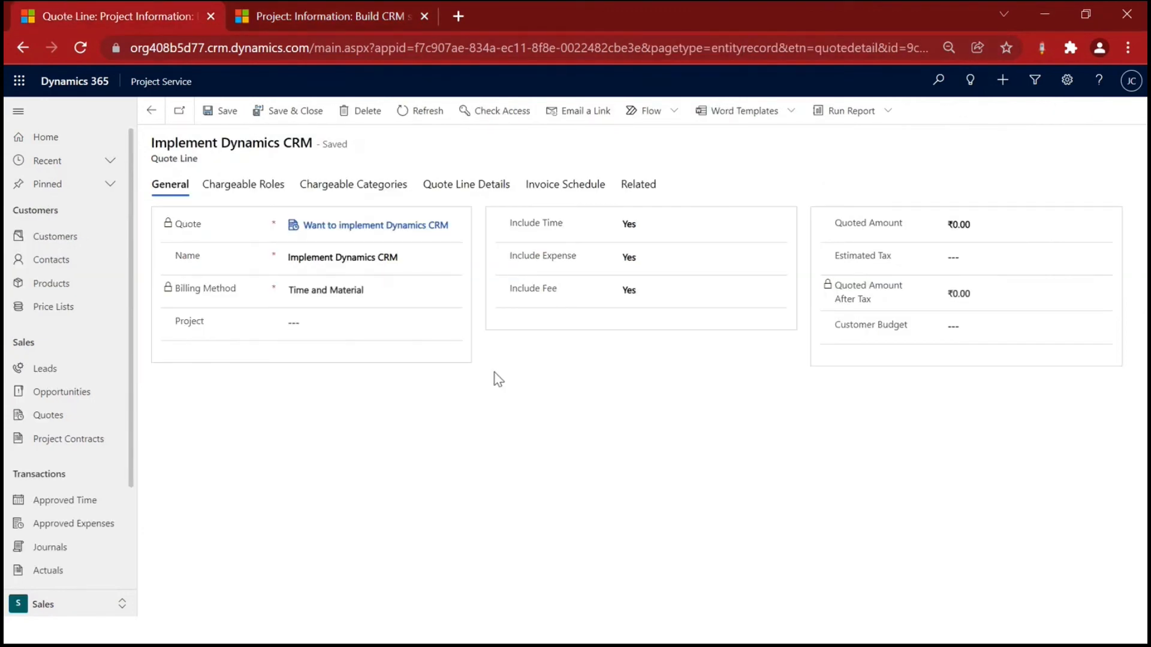
click(338, 30)
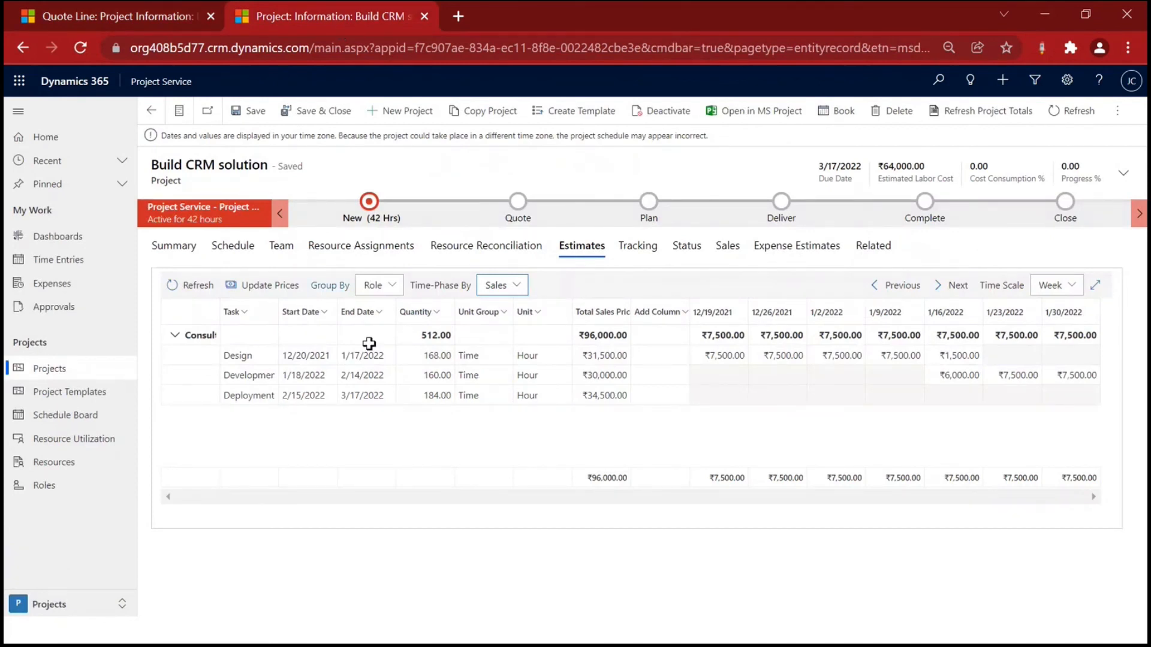
click(141, 29)
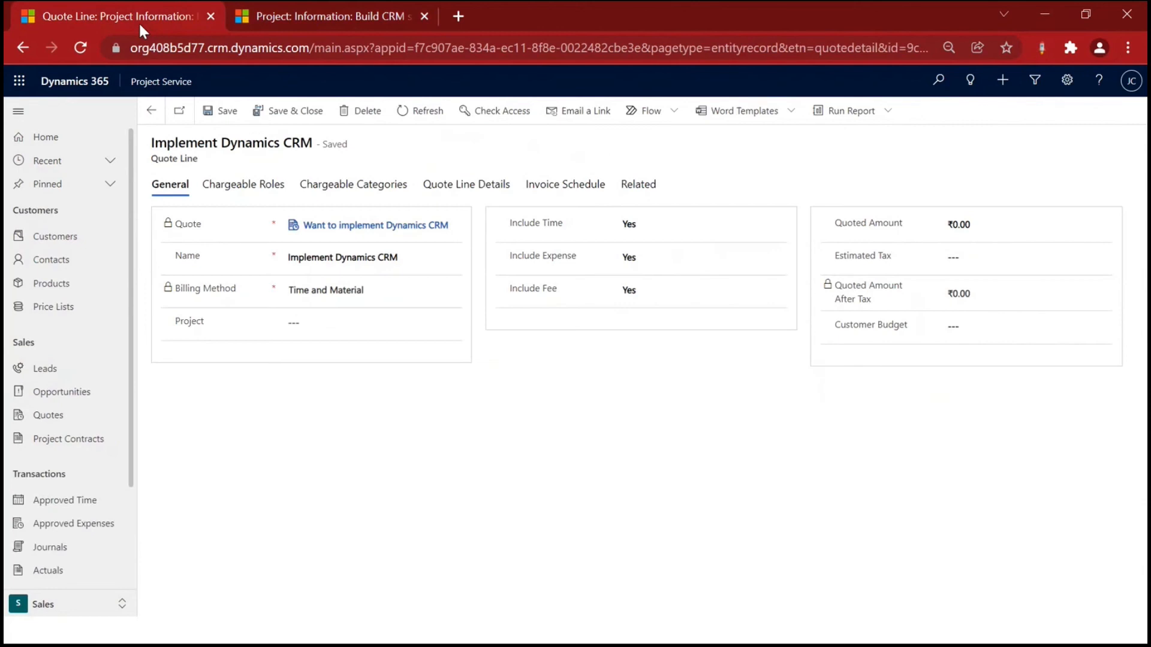
click(354, 322)
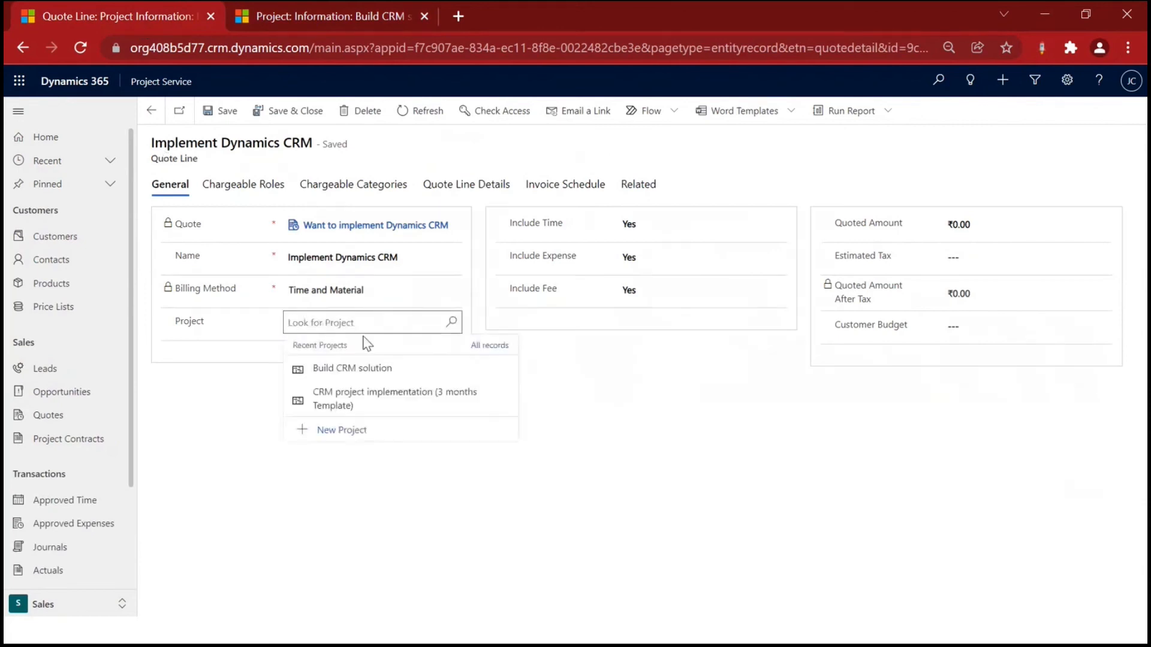
click(381, 369)
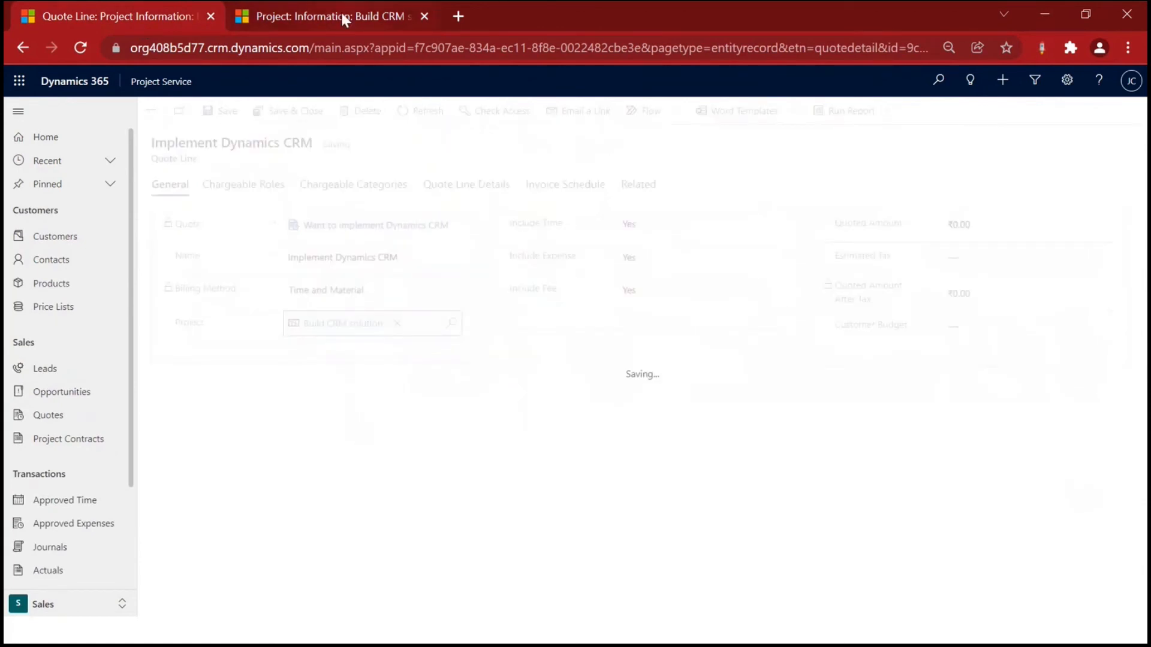
click(342, 18)
click(99, 18)
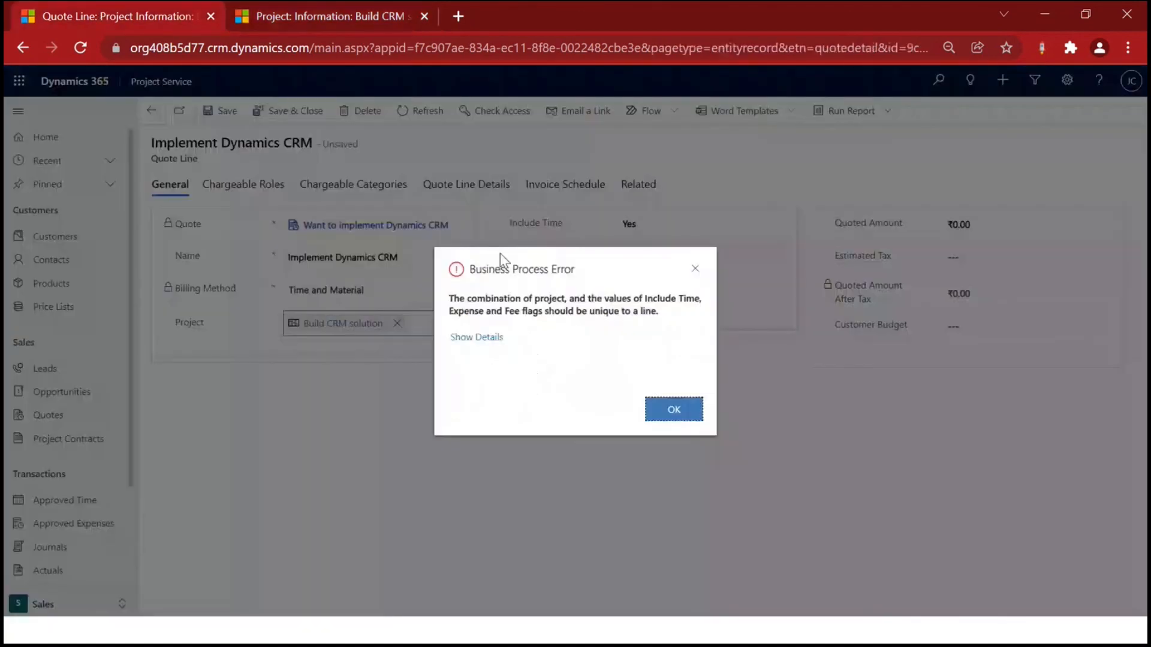
click(674, 411)
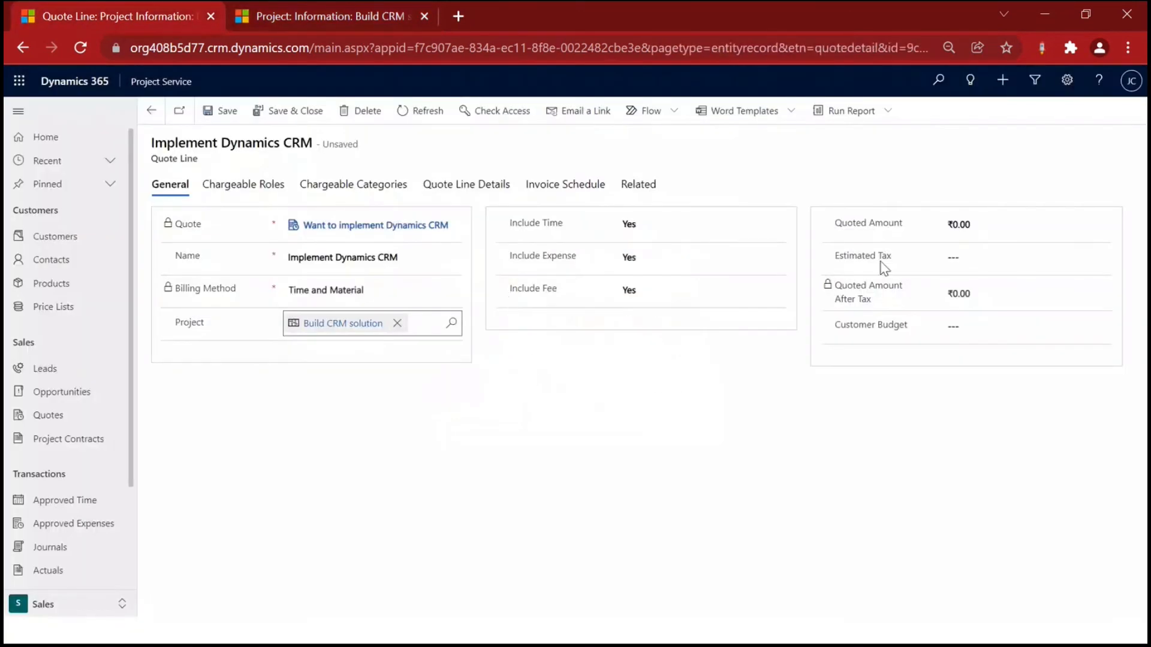
Set the quote line's quoted amount to ₹96,000.00, matching the project's sales estimate, and try to save it
click(981, 224)
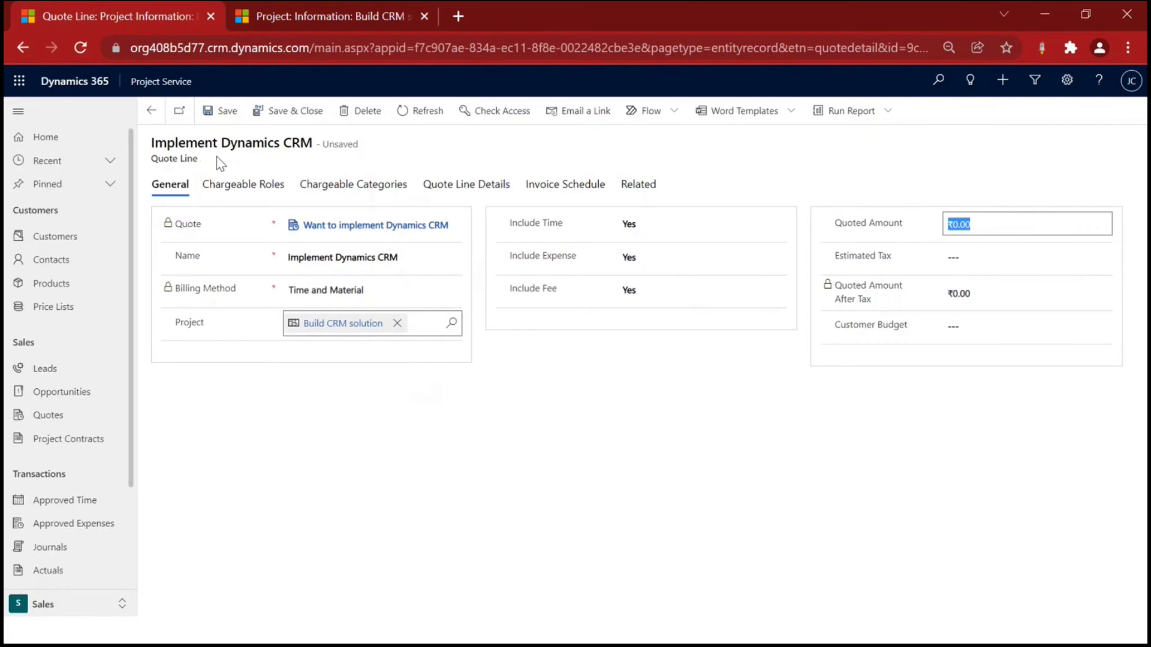
click(310, 14)
click(940, 176)
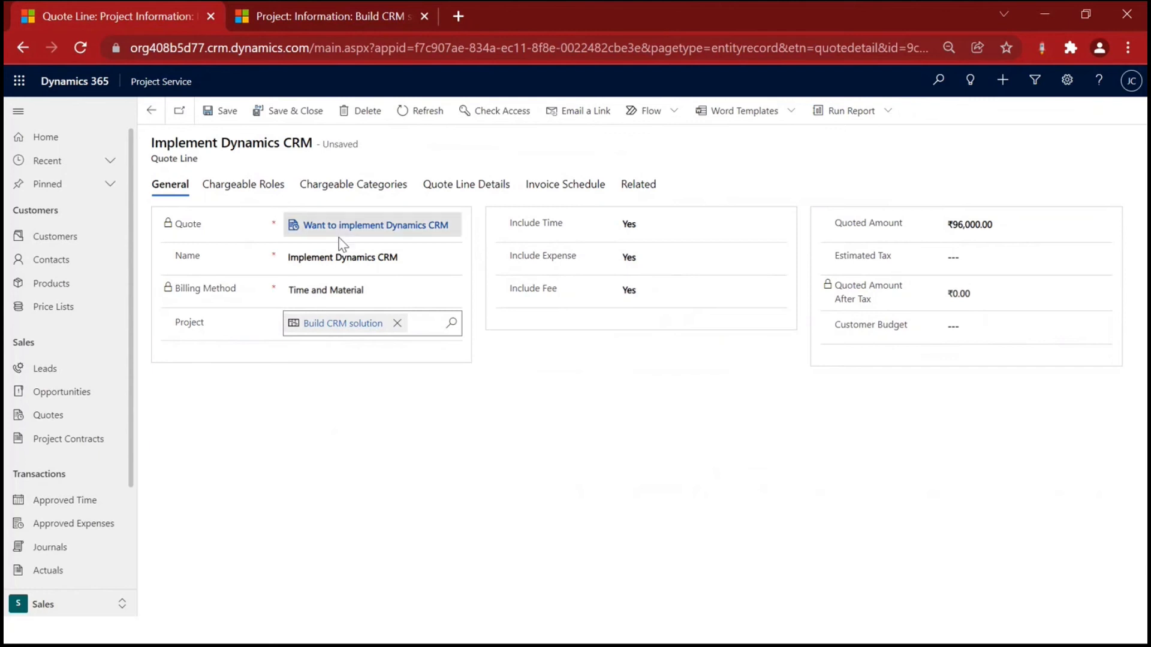
click(212, 114)
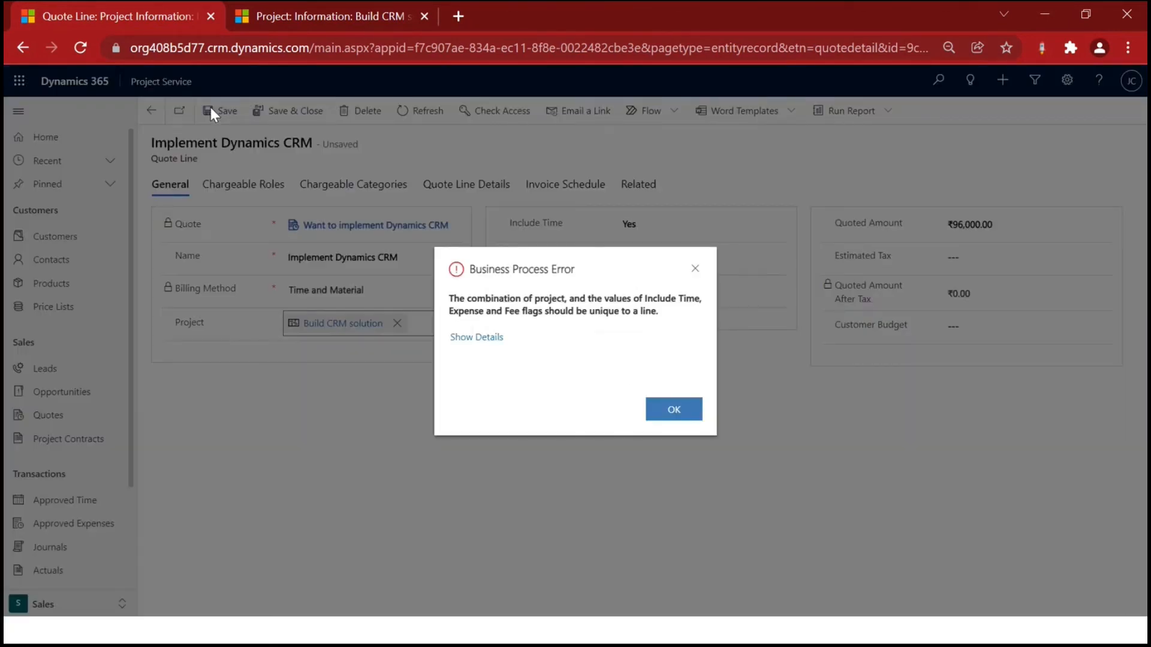
click(695, 268)
Clear the project from the quote line, then save and close the line to return to its quote
double_click(189, 327)
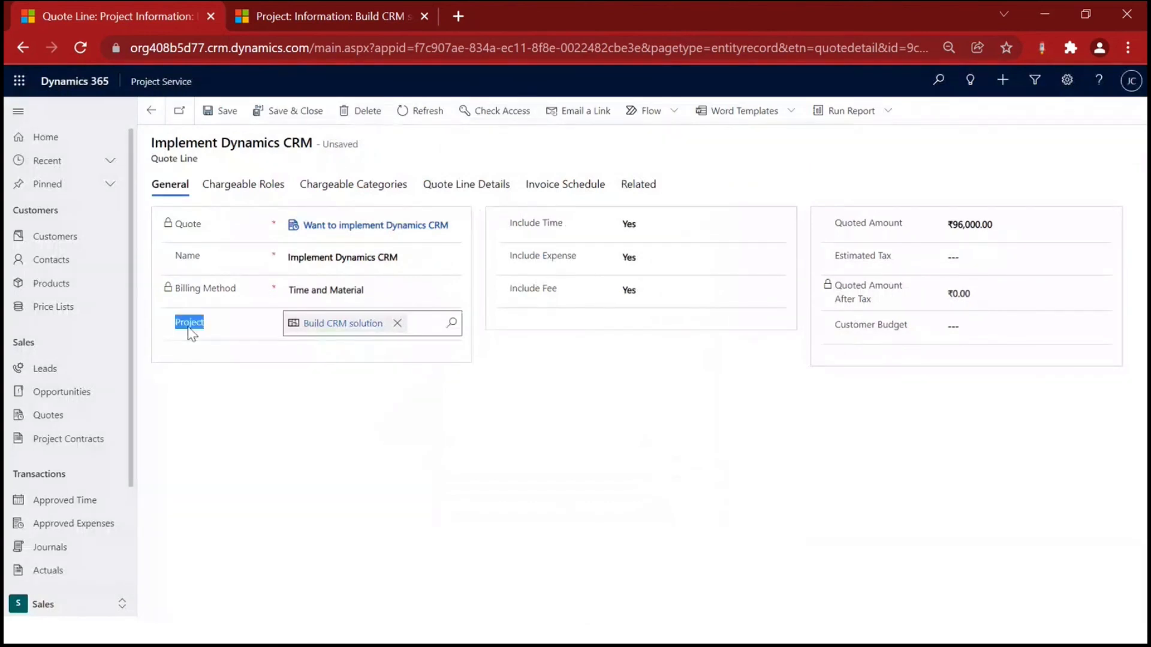
click(397, 324)
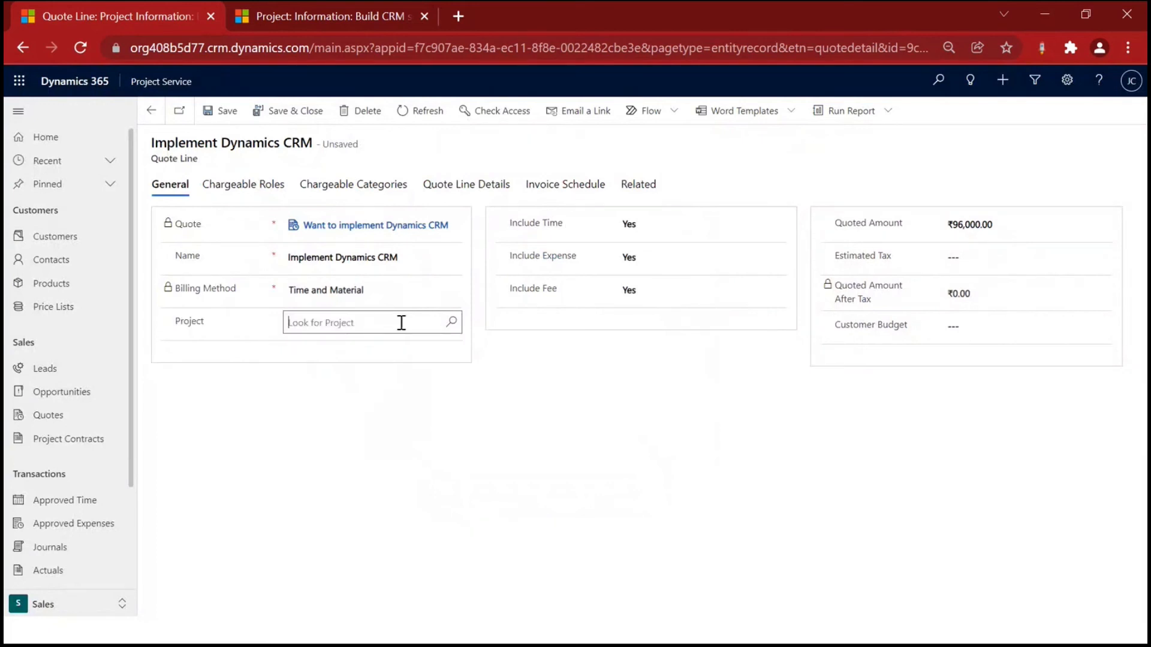
key(ctrl+s)
click(235, 120)
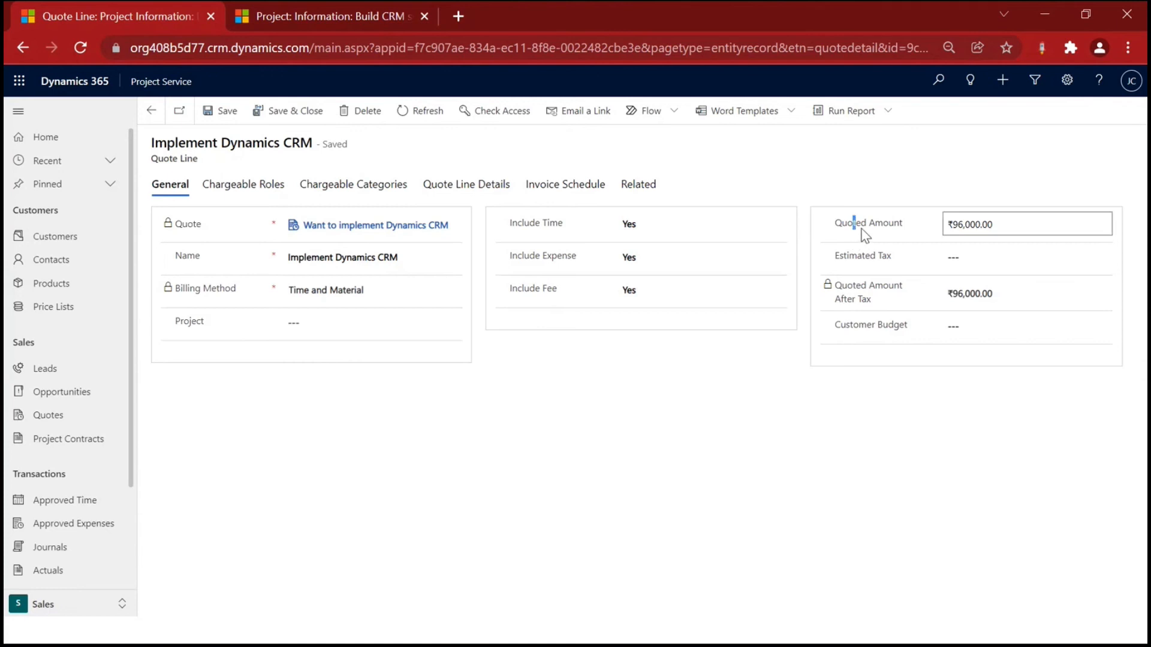
drag(862, 230, 951, 226)
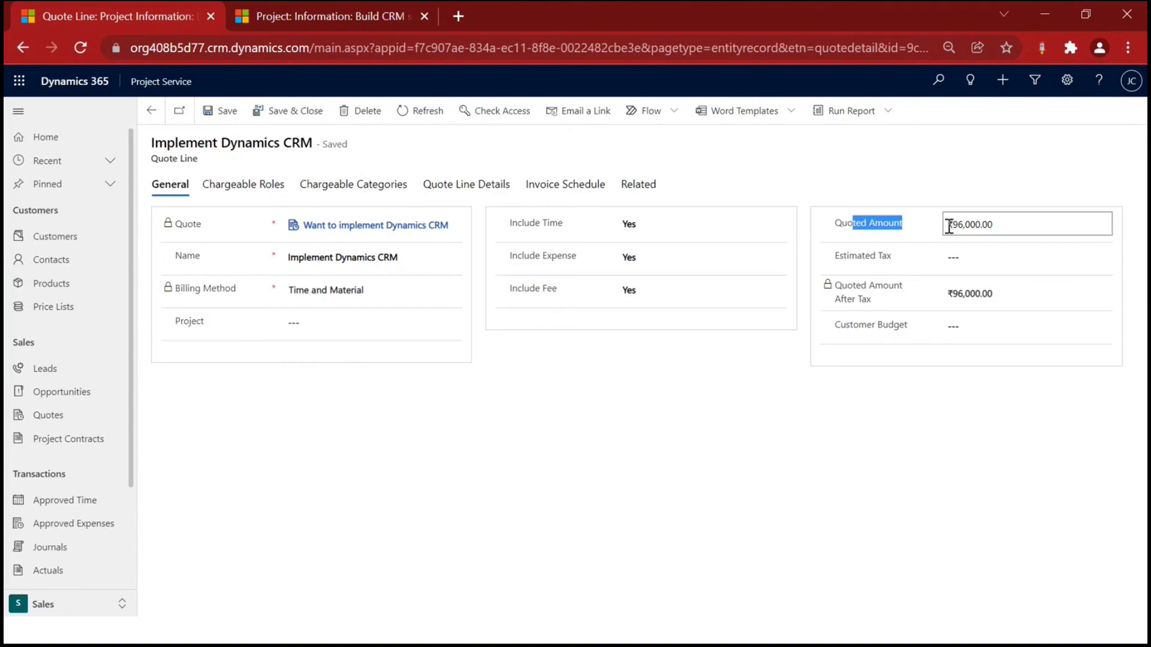
click(281, 113)
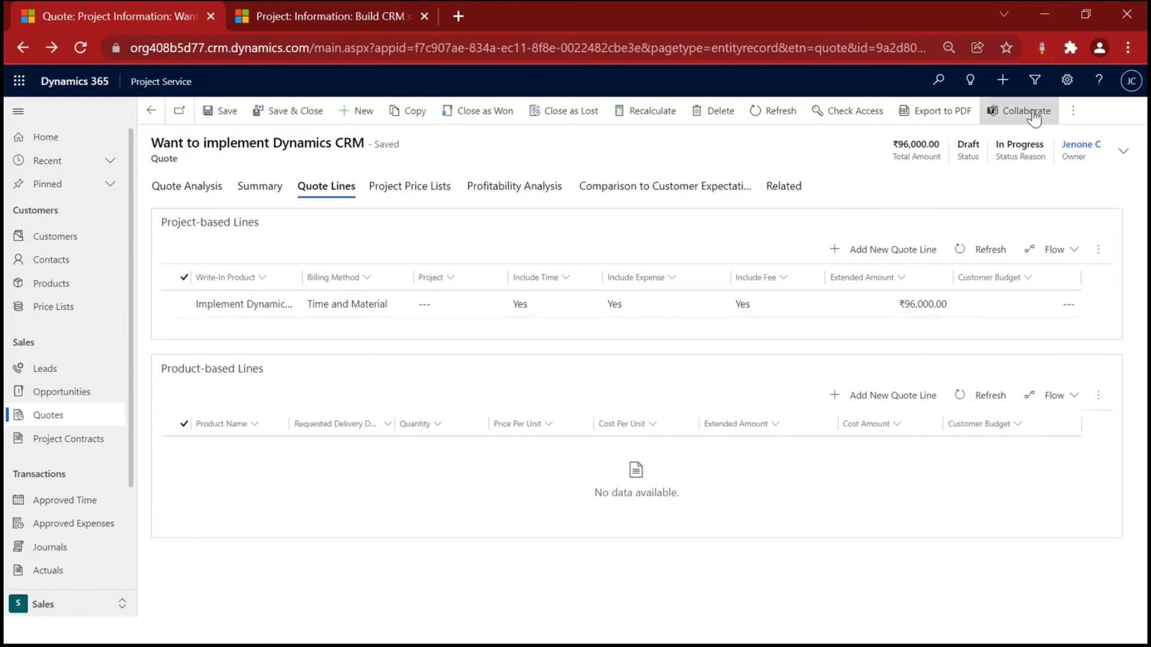
Check the quote's additional commands and the options available for its status reason
click(1073, 110)
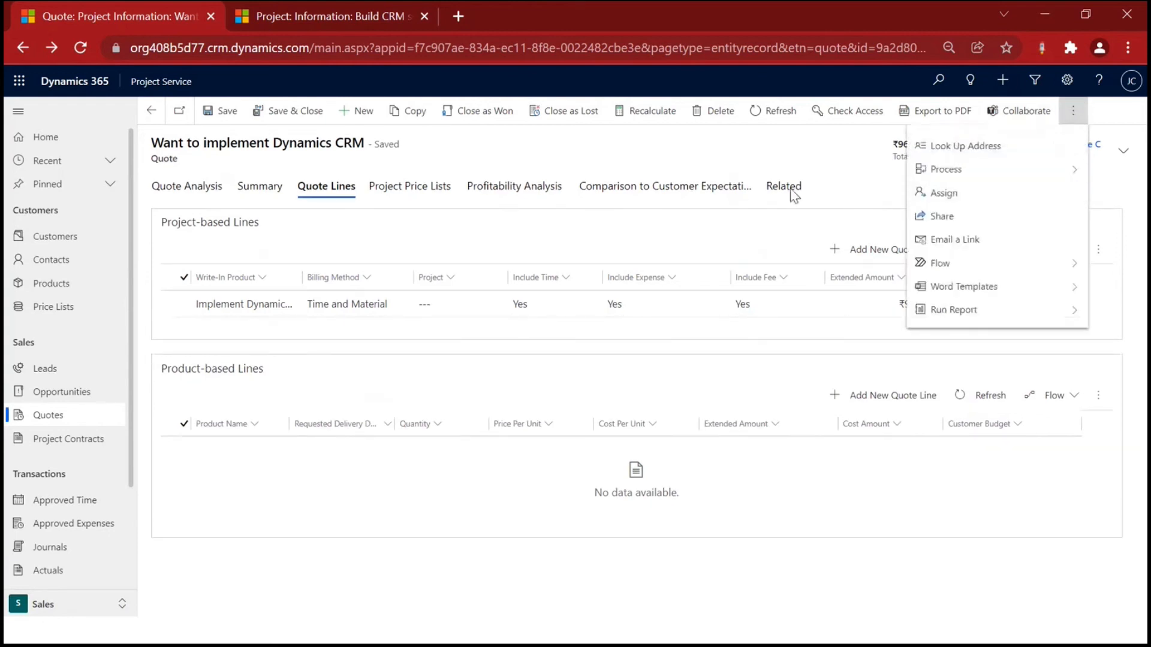
click(735, 164)
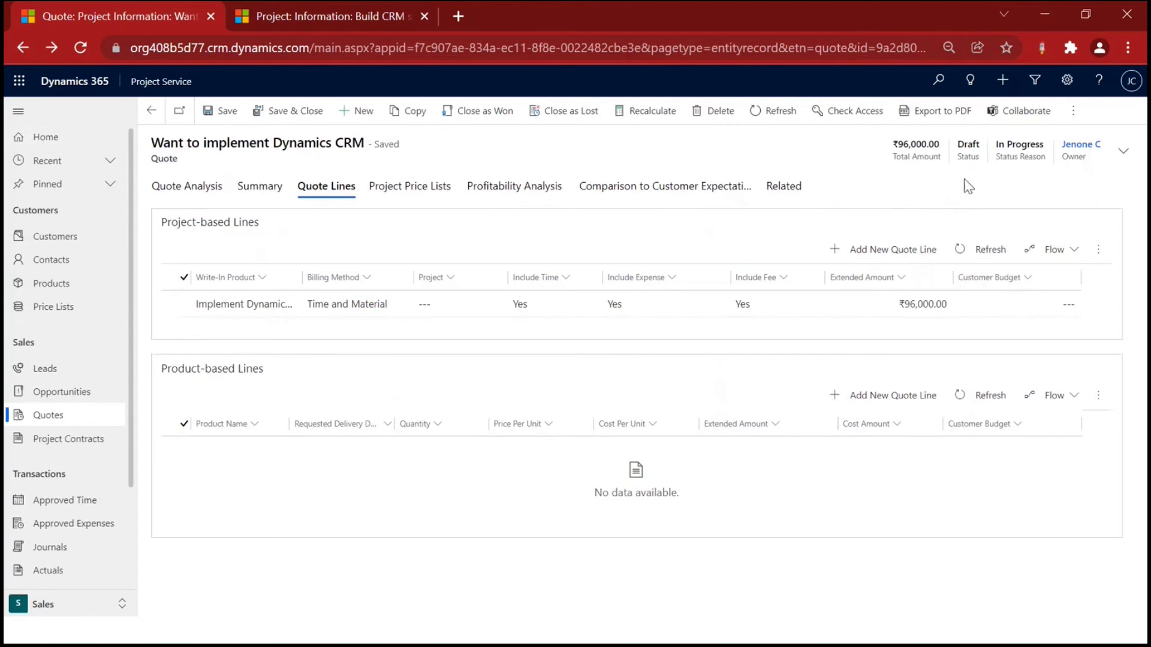
click(1123, 151)
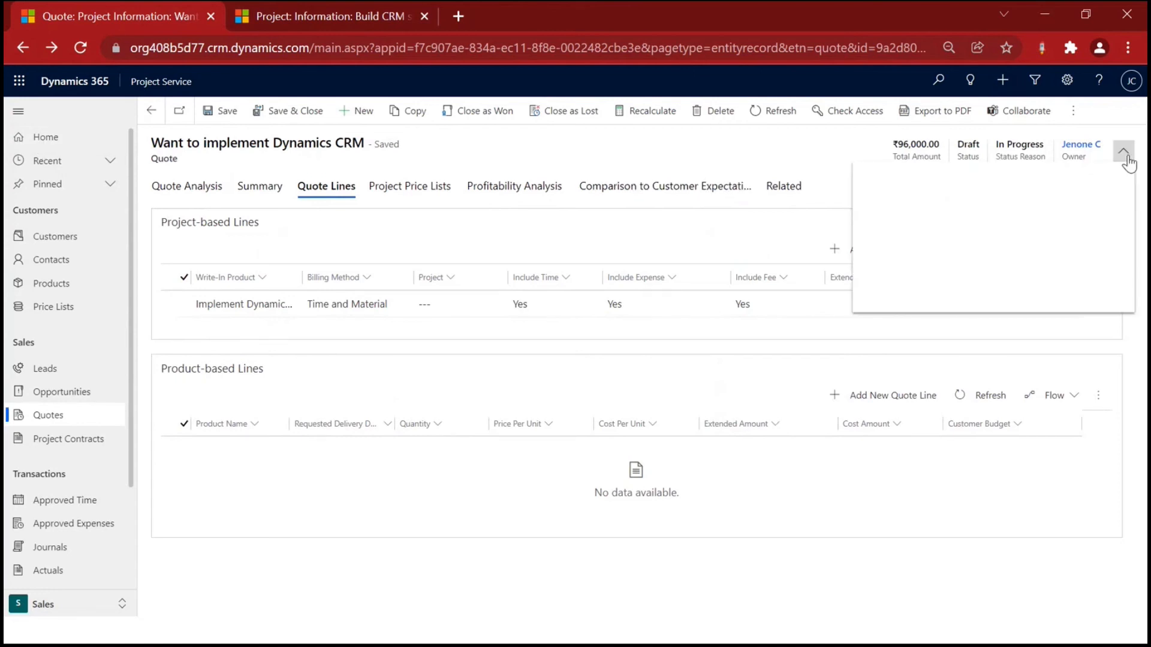
click(1037, 257)
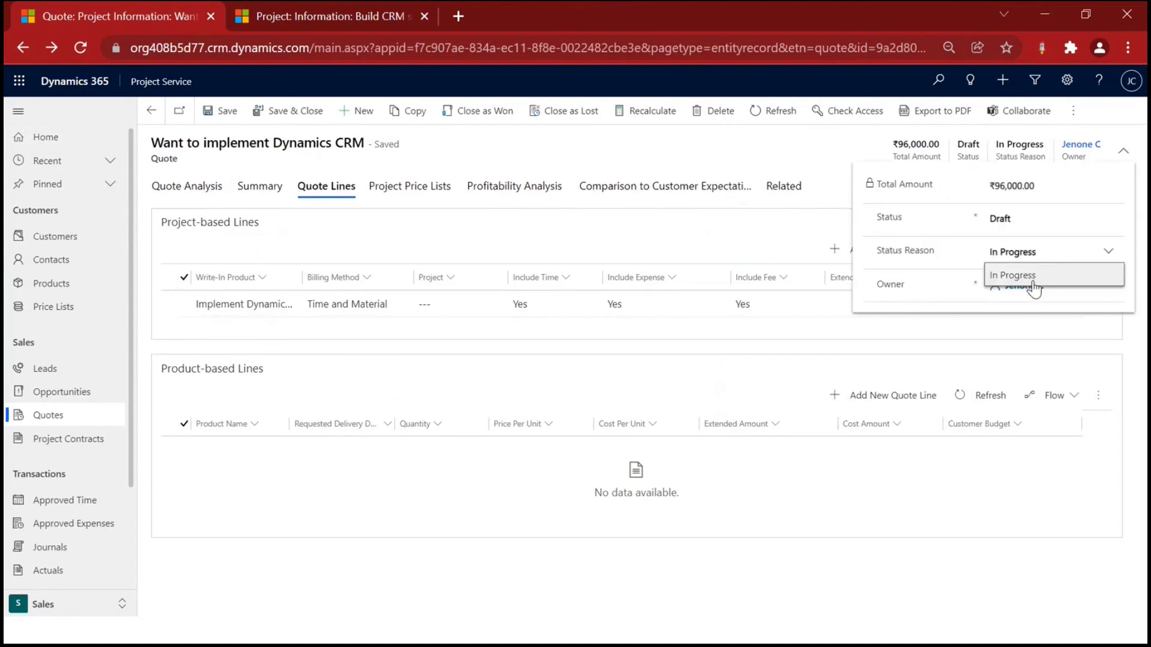
click(795, 187)
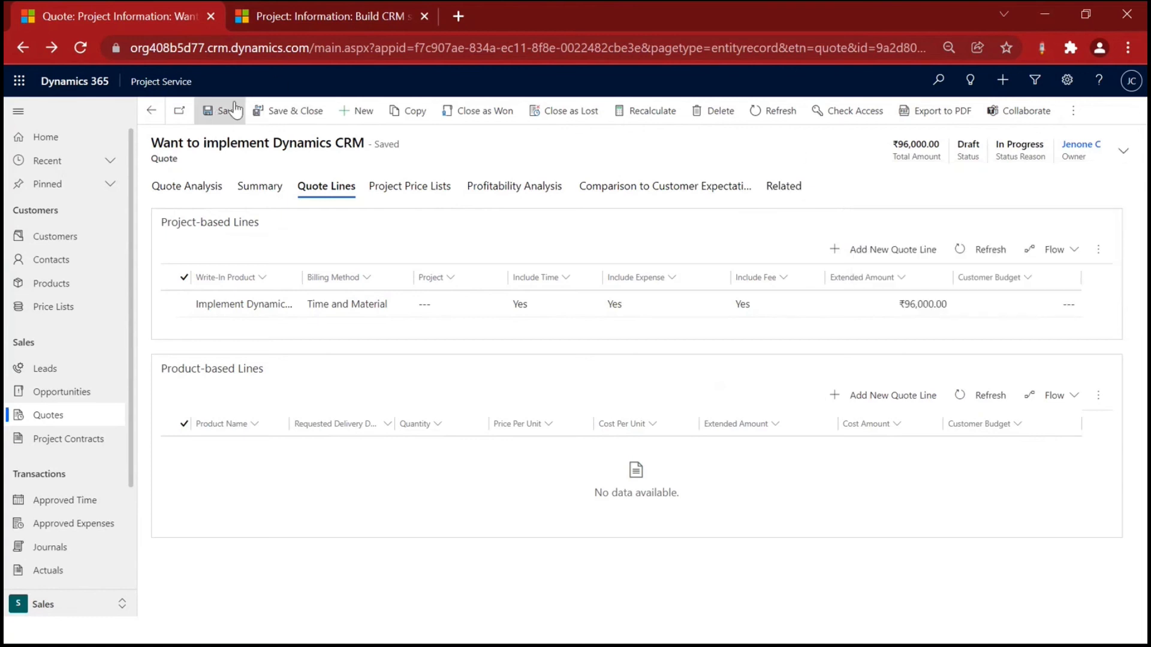
Save the "Want to implement Dynamics CRM" quote and close it as won, confirming the closure
click(233, 110)
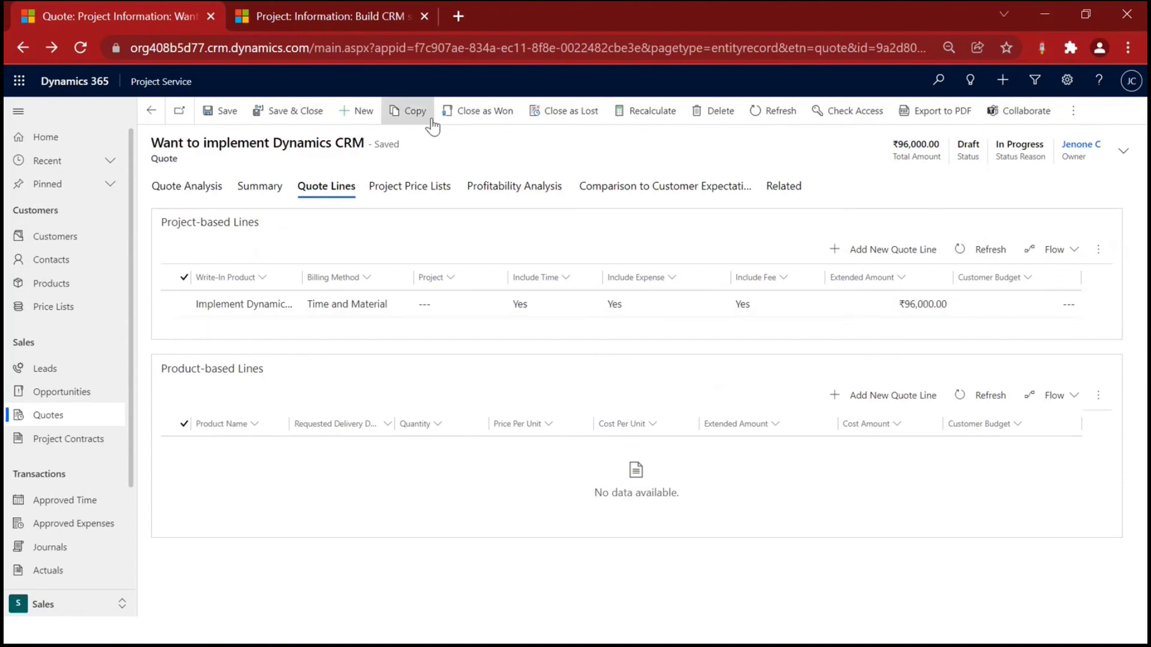
click(476, 120)
click(624, 413)
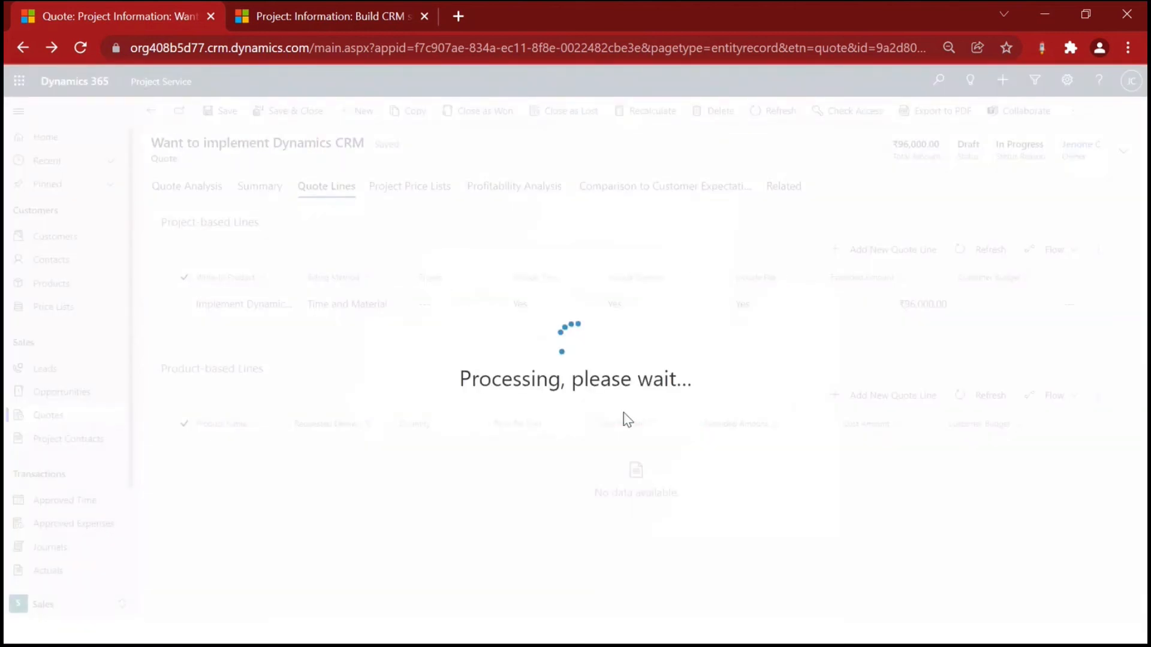
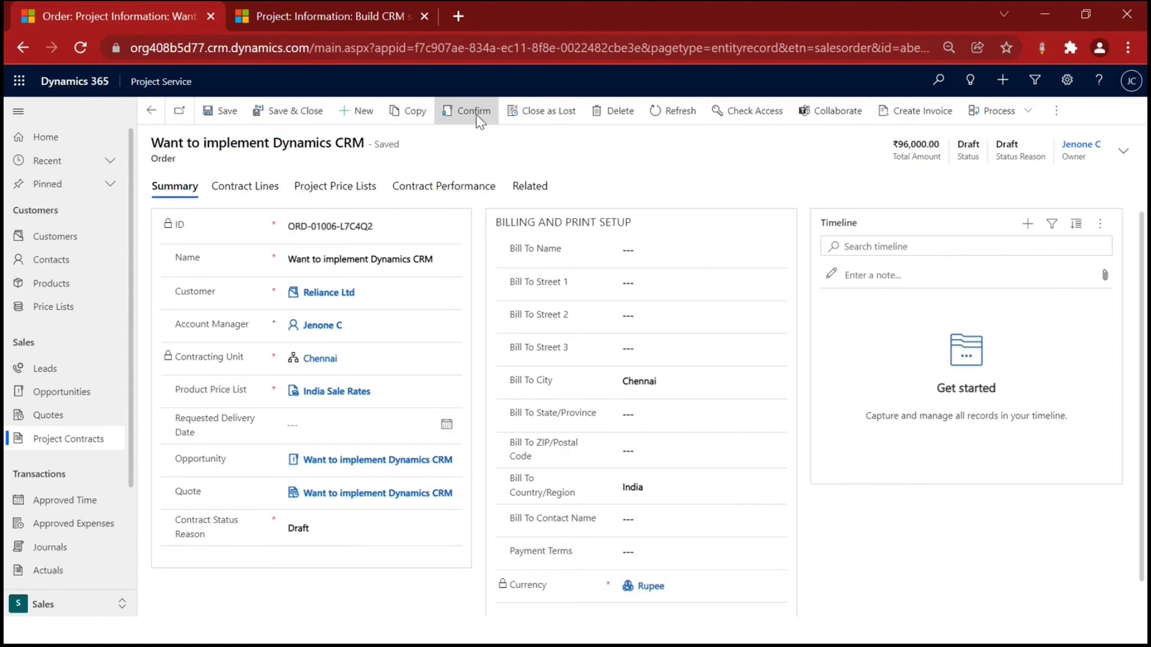
Confirm the "Want to implement Dynamics CRM" project contract and review its summary details
click(474, 111)
click(609, 403)
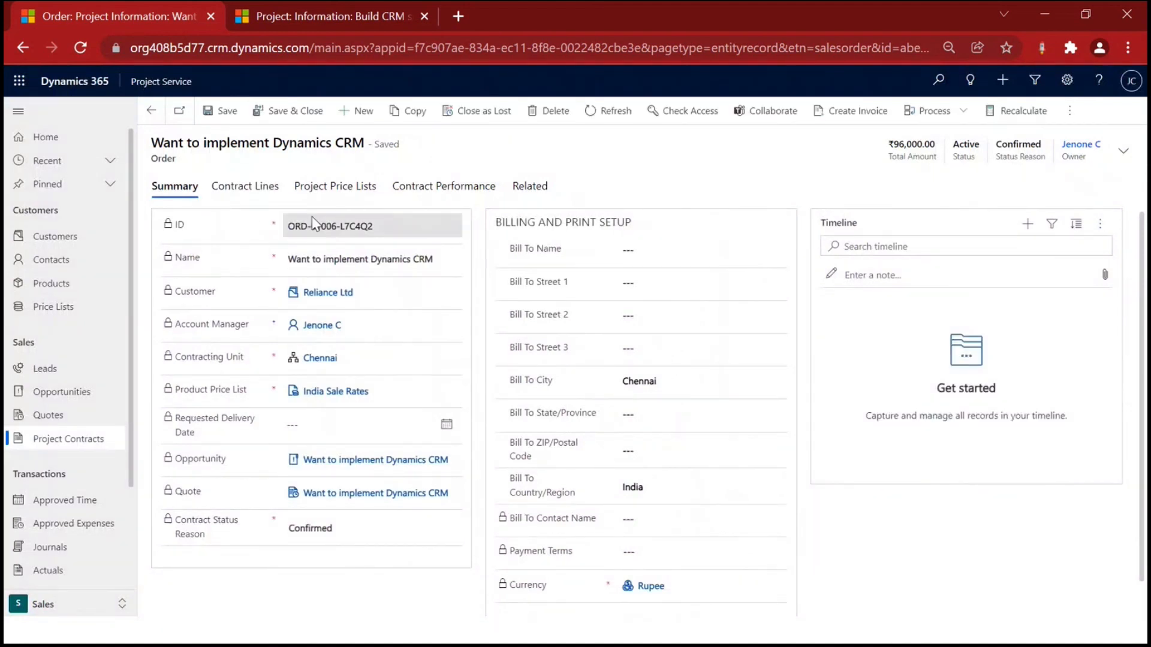
scroll(204, 299, down, 1)
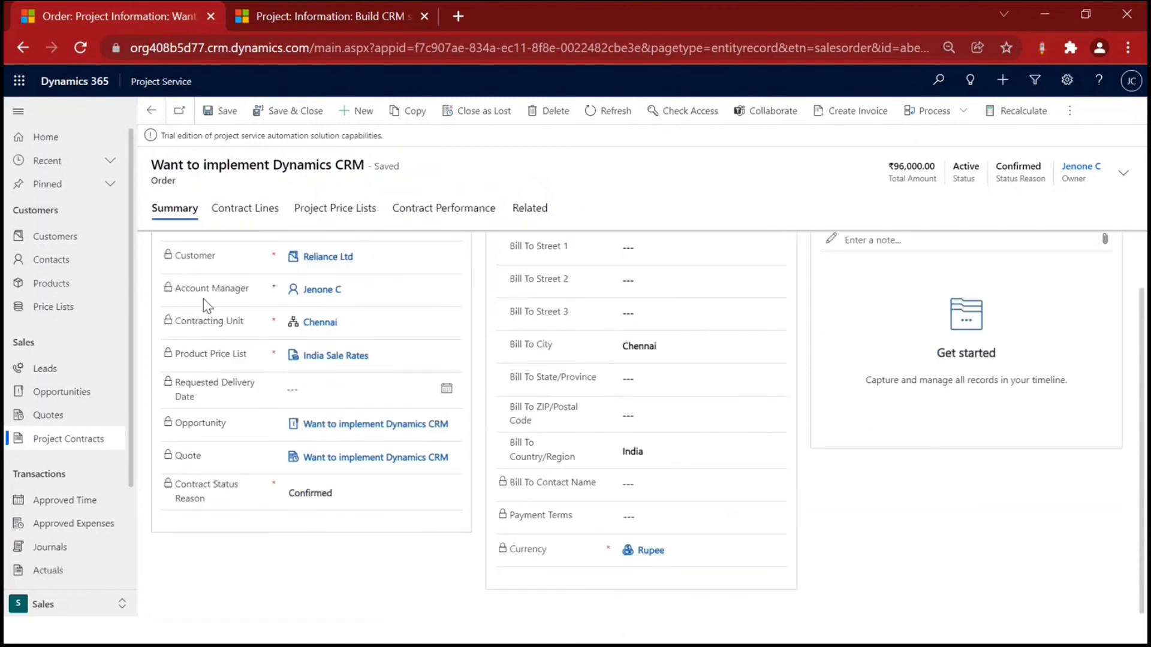
scroll(203, 299, up, 1)
scroll(420, 408, down, 1)
scroll(428, 427, up, 1)
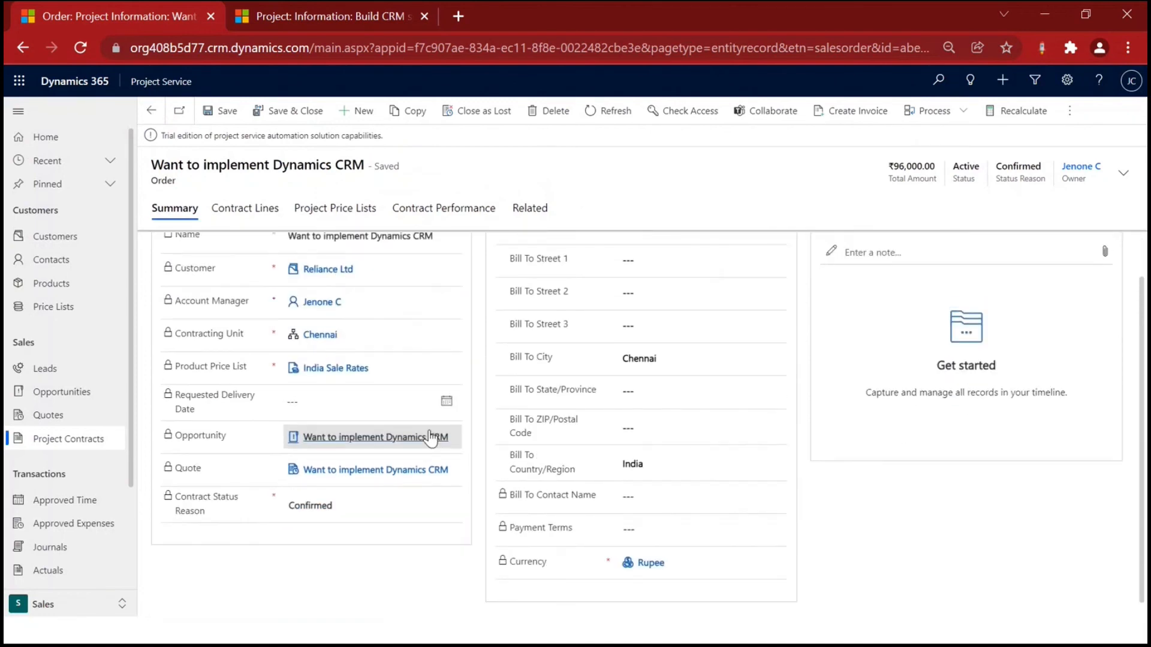
scroll(430, 438, up, 1)
Open the contract's "Implement Dynamics CRM" line and check its contracted amount and project fields
click(264, 186)
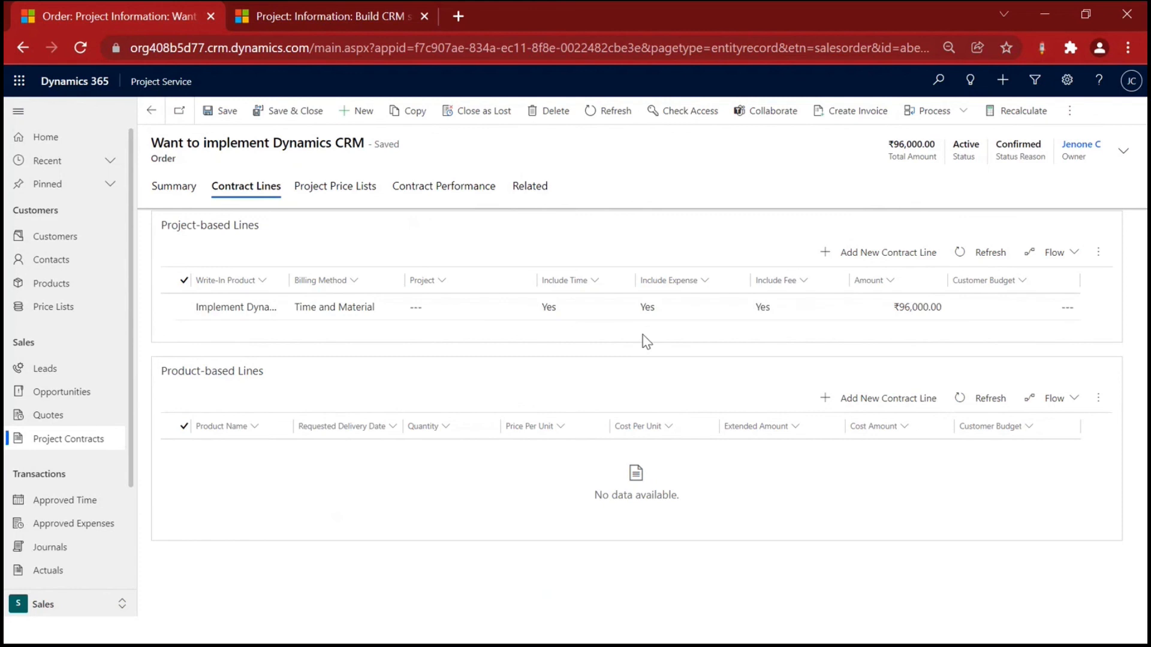
click(455, 305)
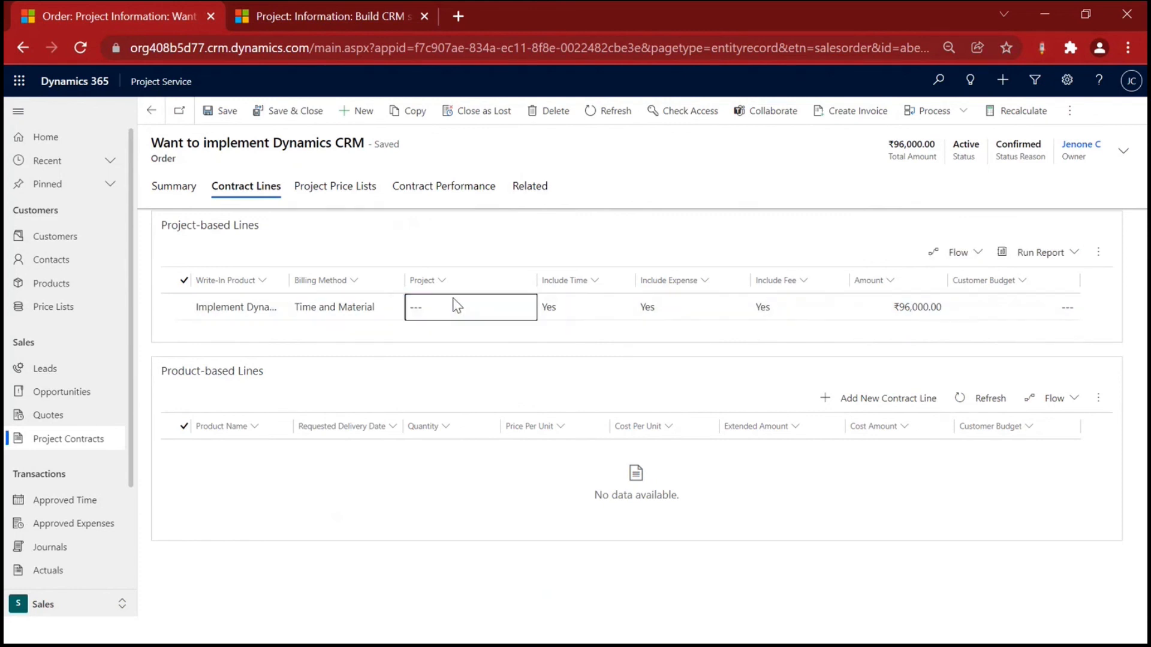
double_click(457, 305)
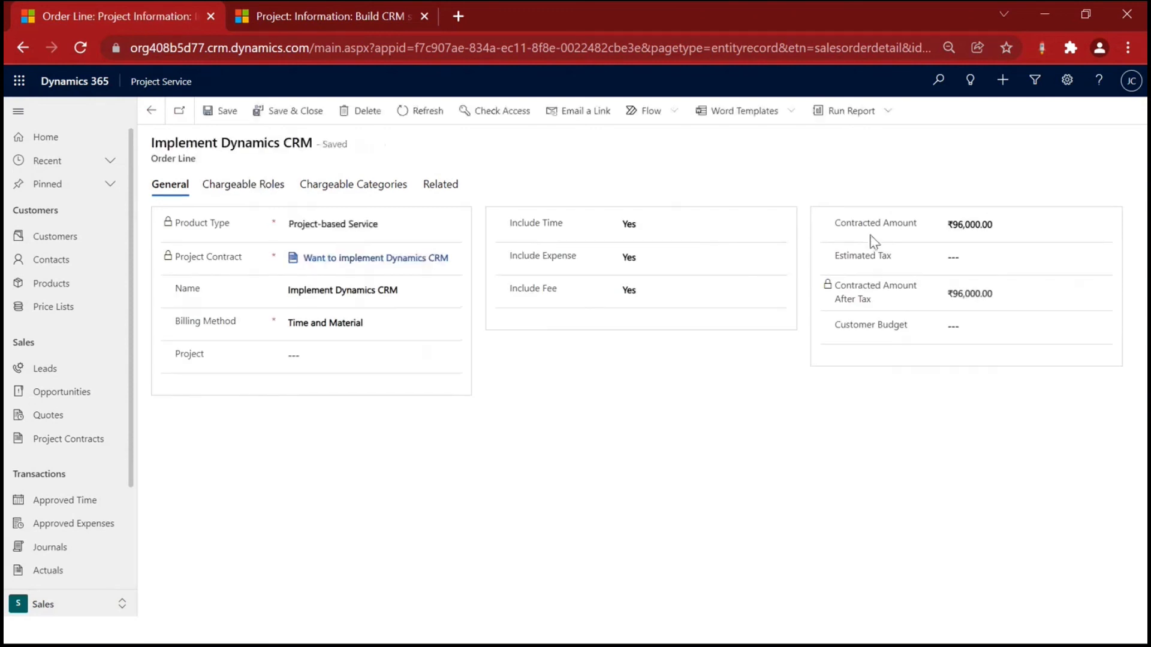
drag(840, 223, 939, 243)
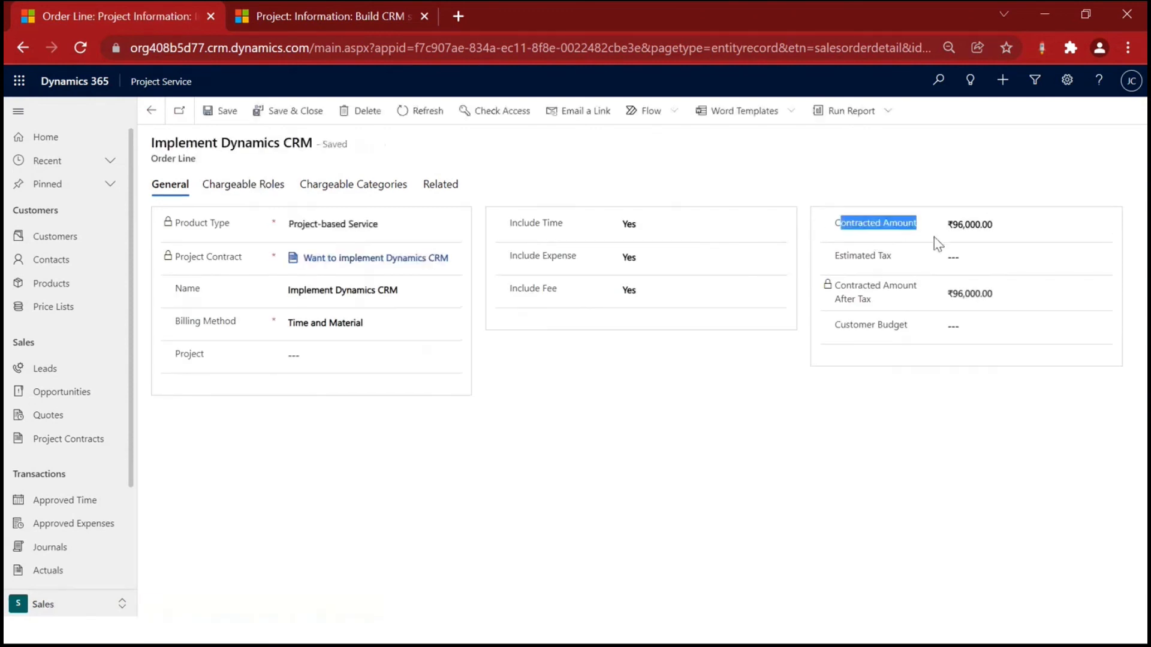
click(858, 231)
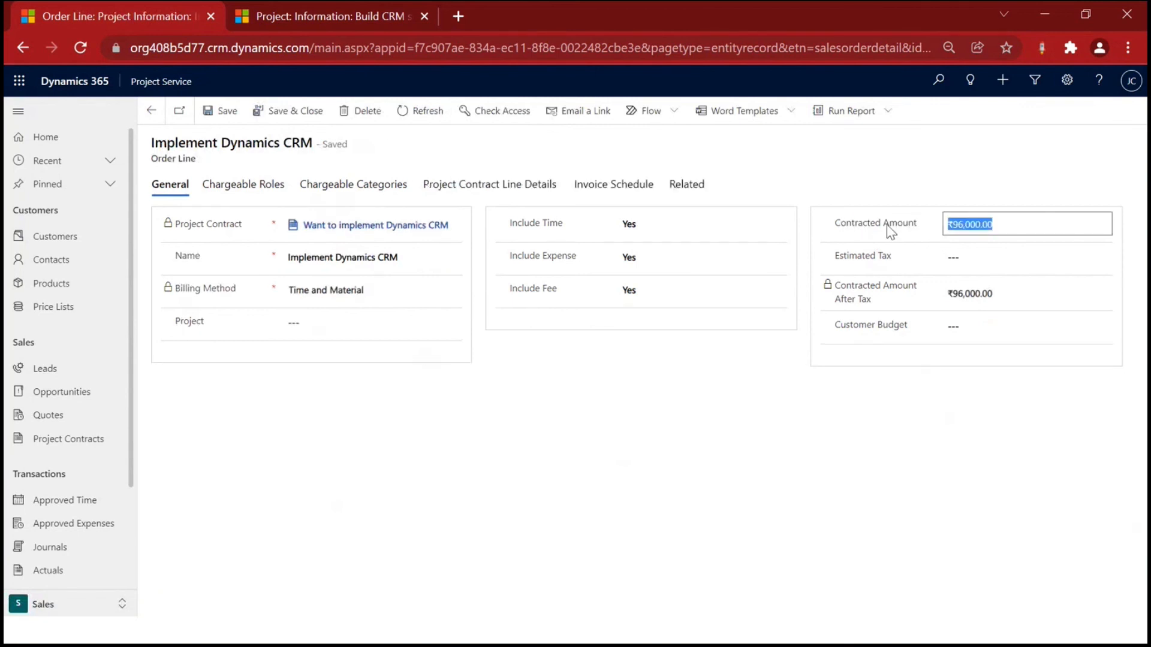
click(908, 238)
drag(868, 228, 911, 227)
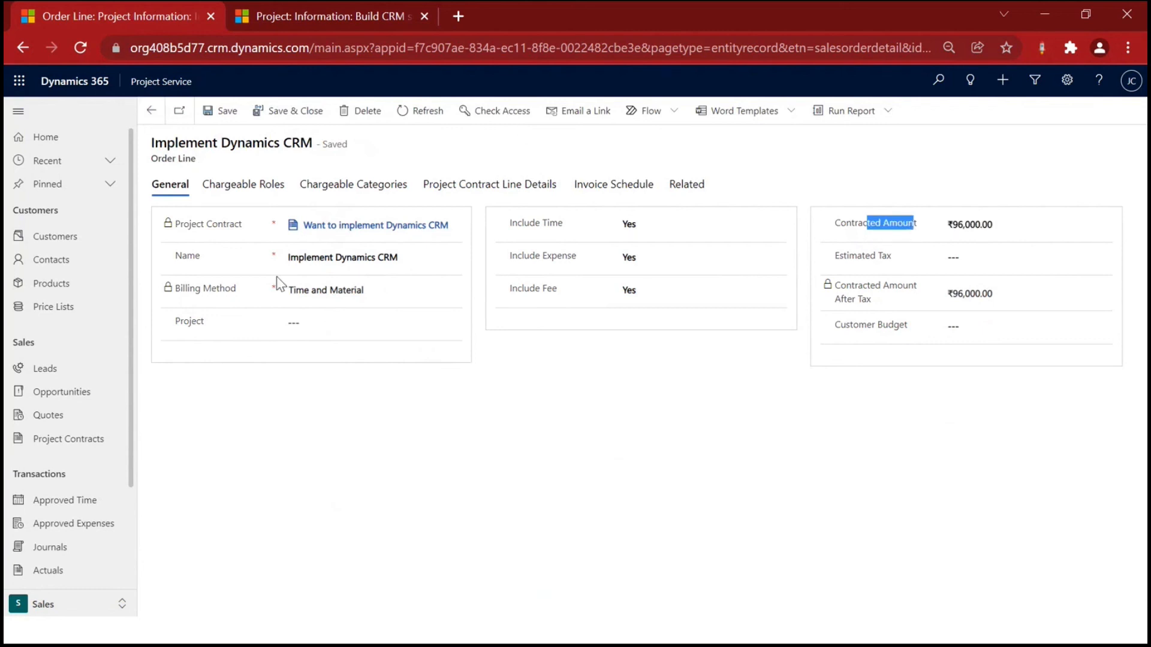
double_click(198, 322)
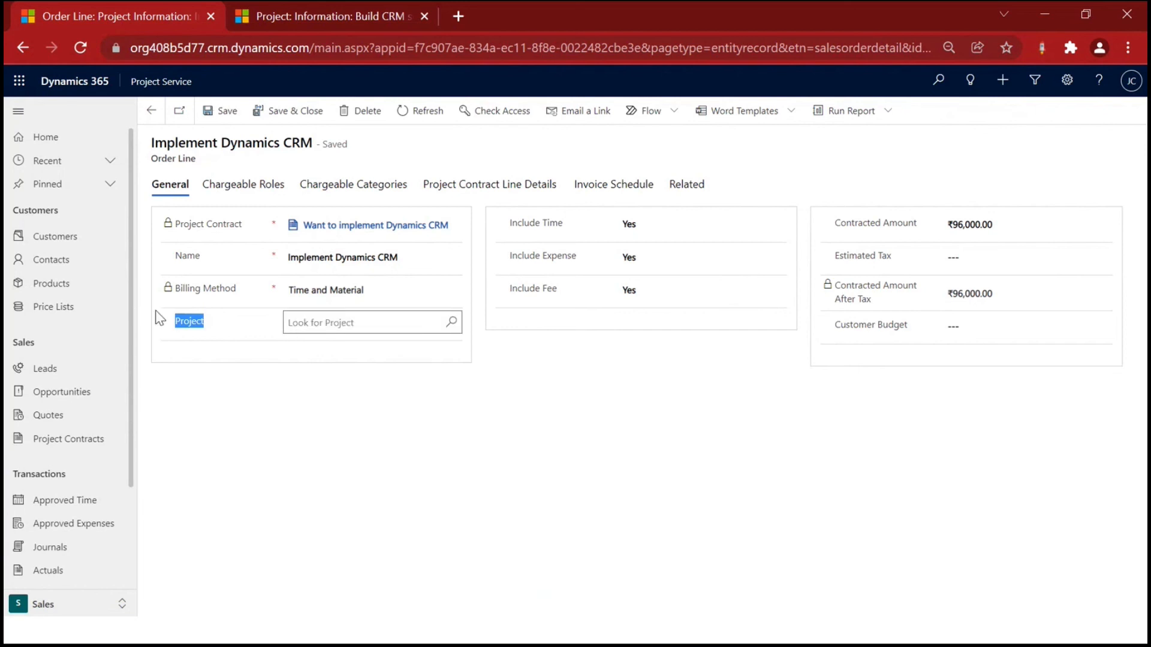
Return to the project contract and try to create an invoice from it
click(152, 113)
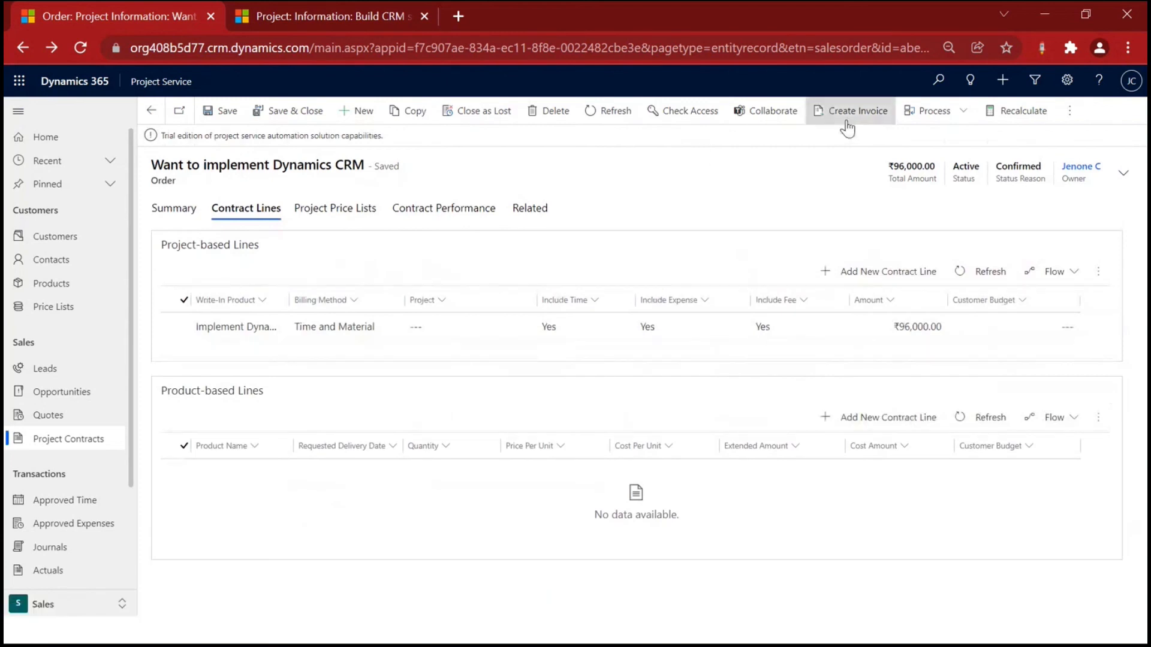
click(860, 124)
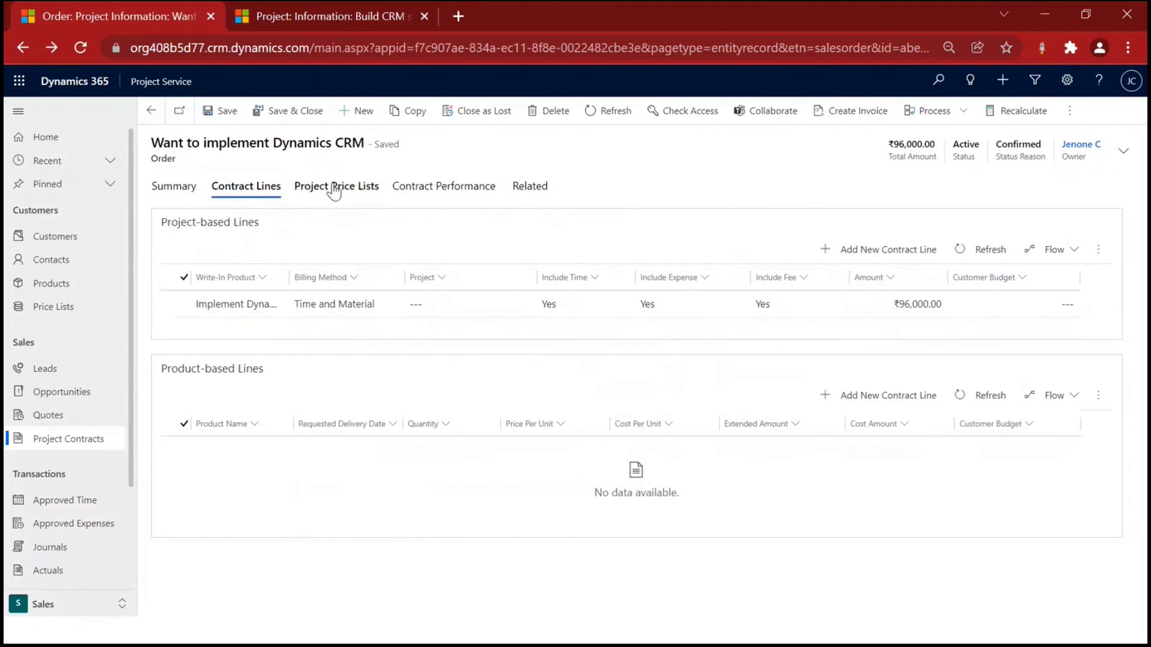
Find the invoice frequencies in the Settings area and check how the Monthly frequency is set up
click(73, 603)
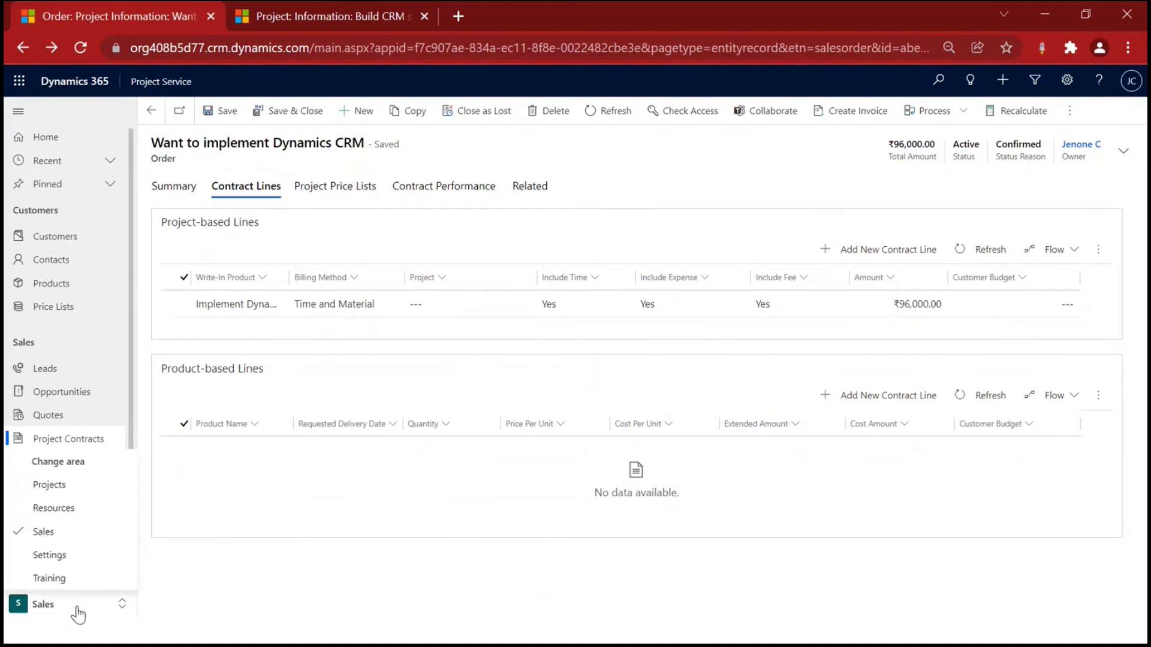
click(71, 579)
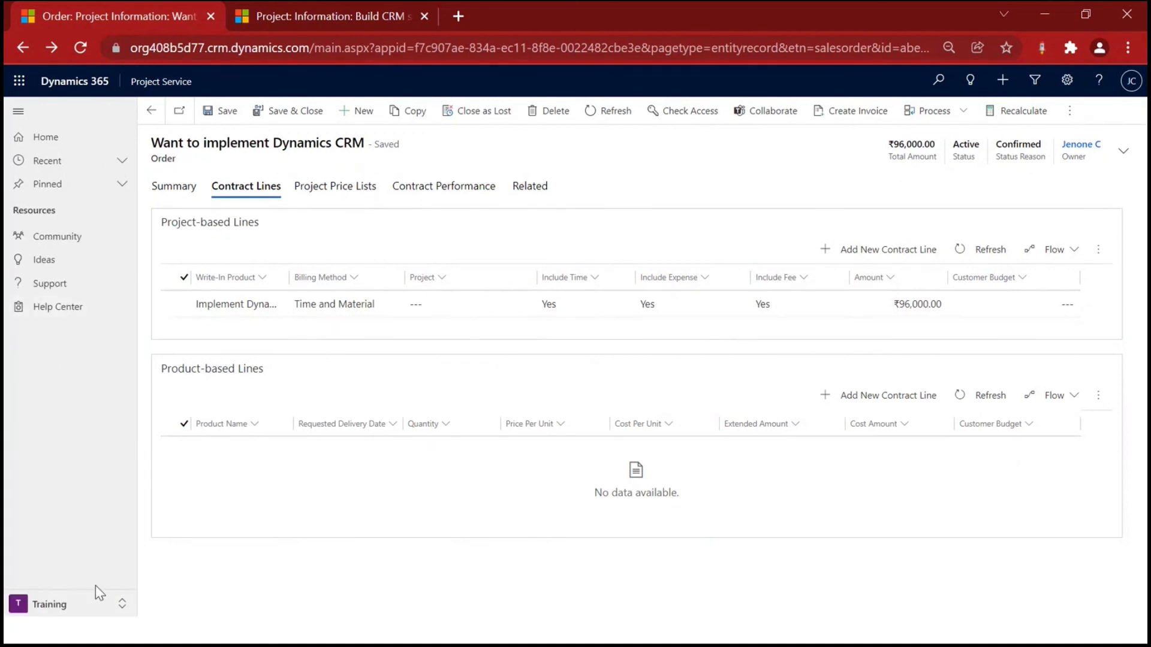
click(81, 604)
click(82, 562)
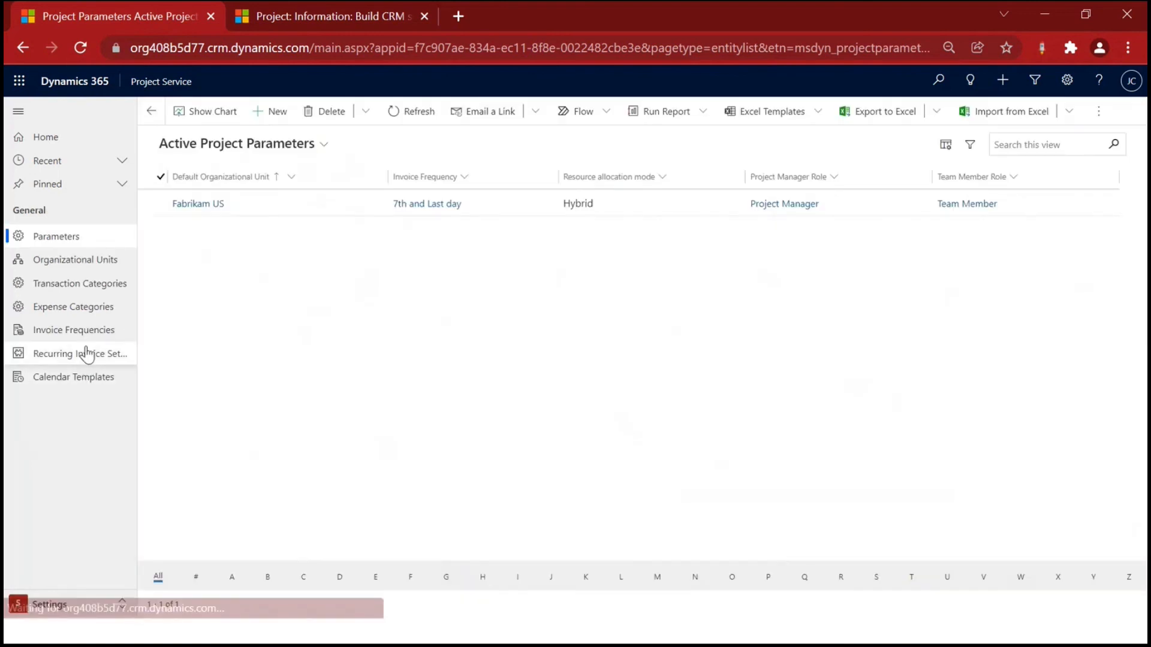
click(87, 339)
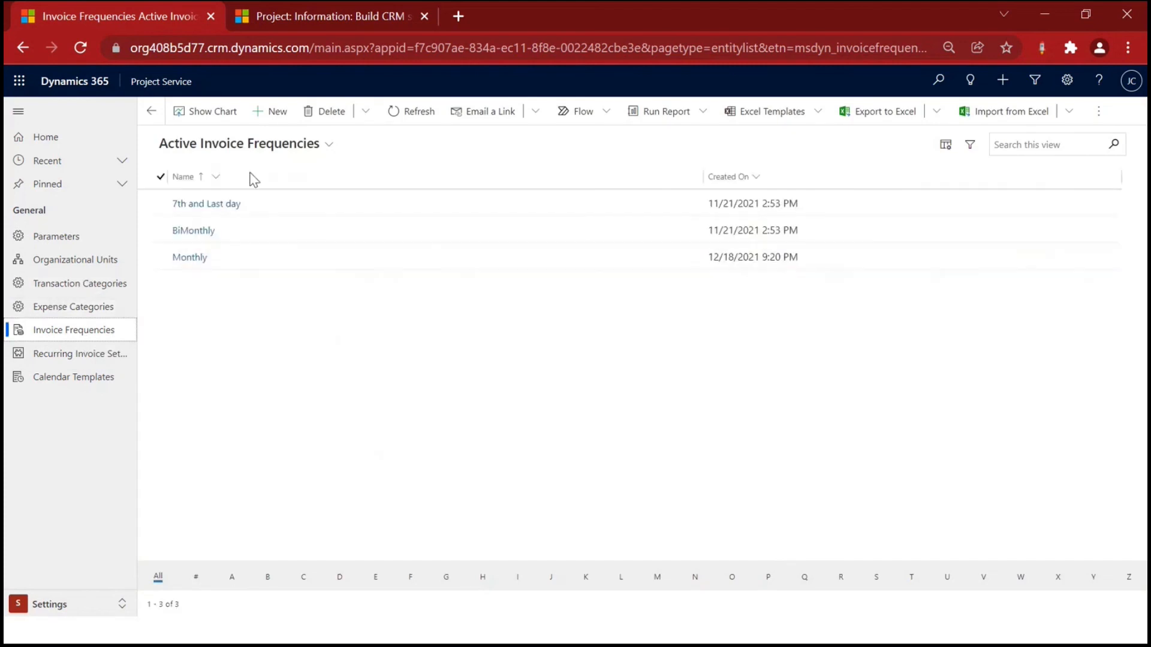
double_click(301, 251)
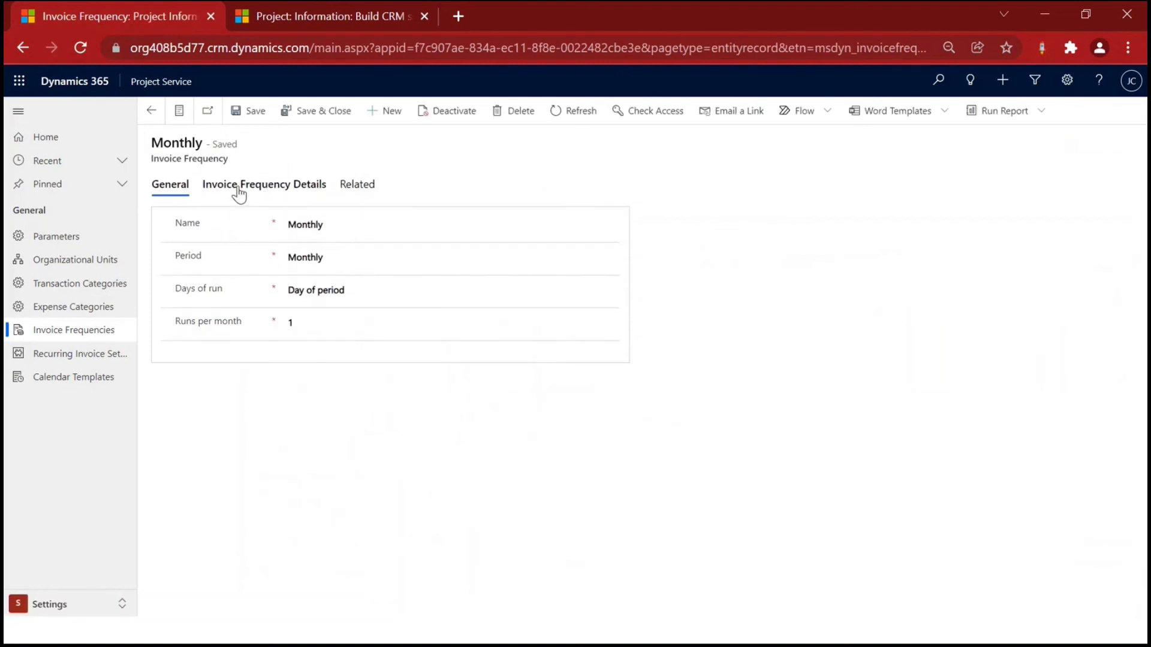
click(150, 119)
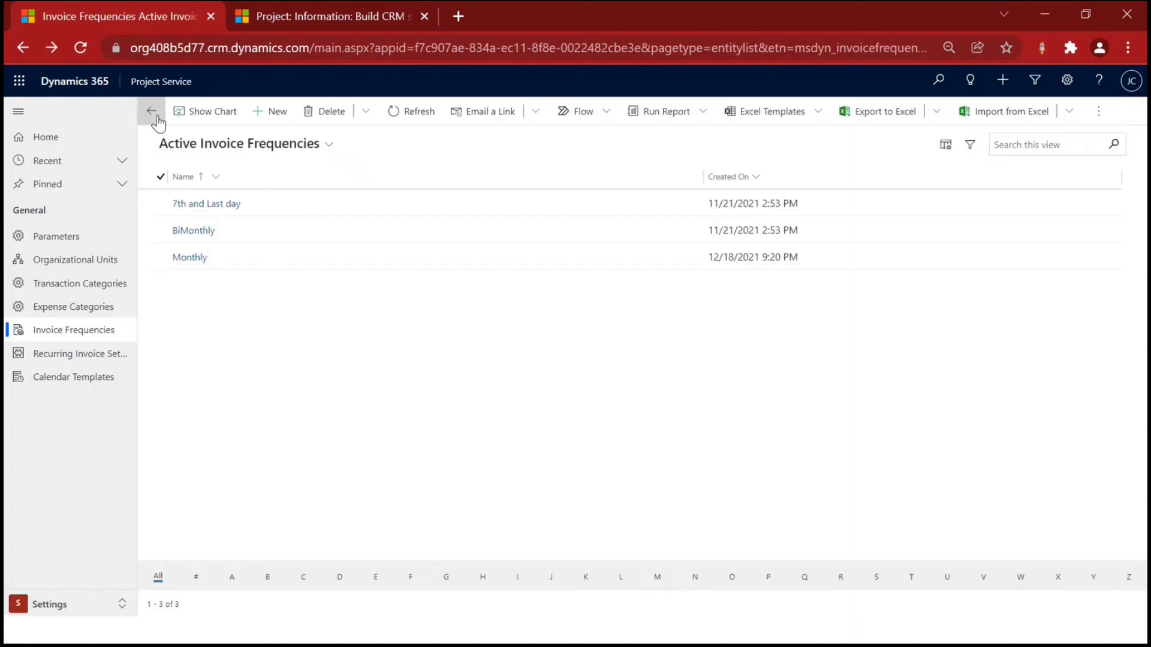
Return to the Sales area and reopen the "Want to implement Dynamics CRM" project contract at its contract lines
click(90, 607)
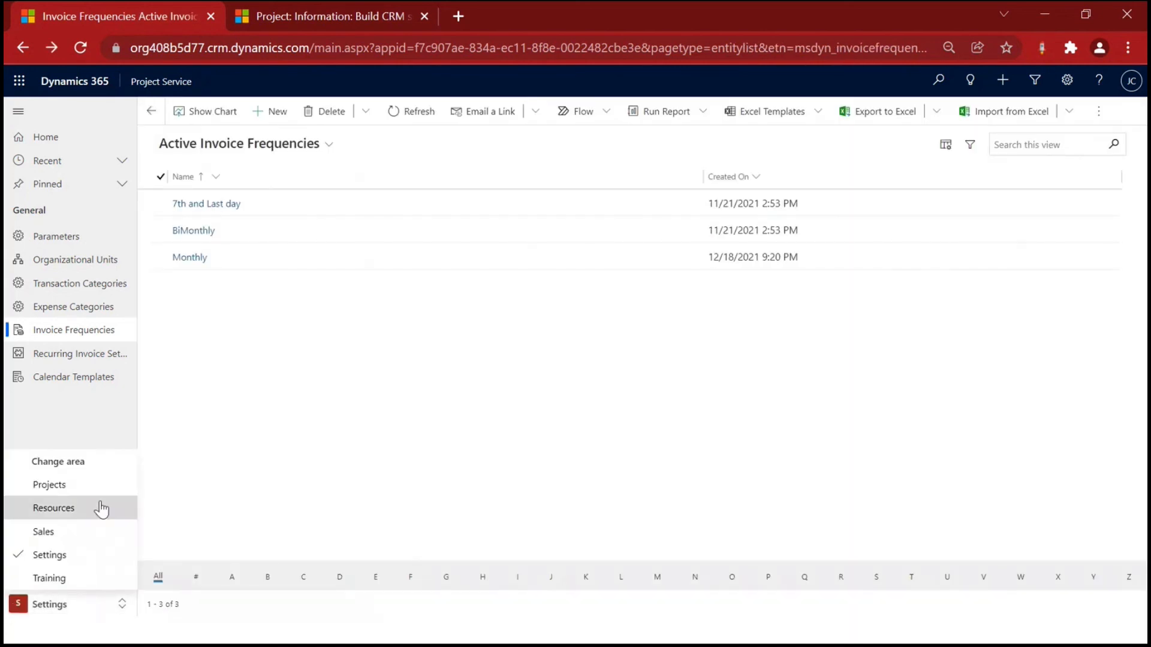
click(88, 532)
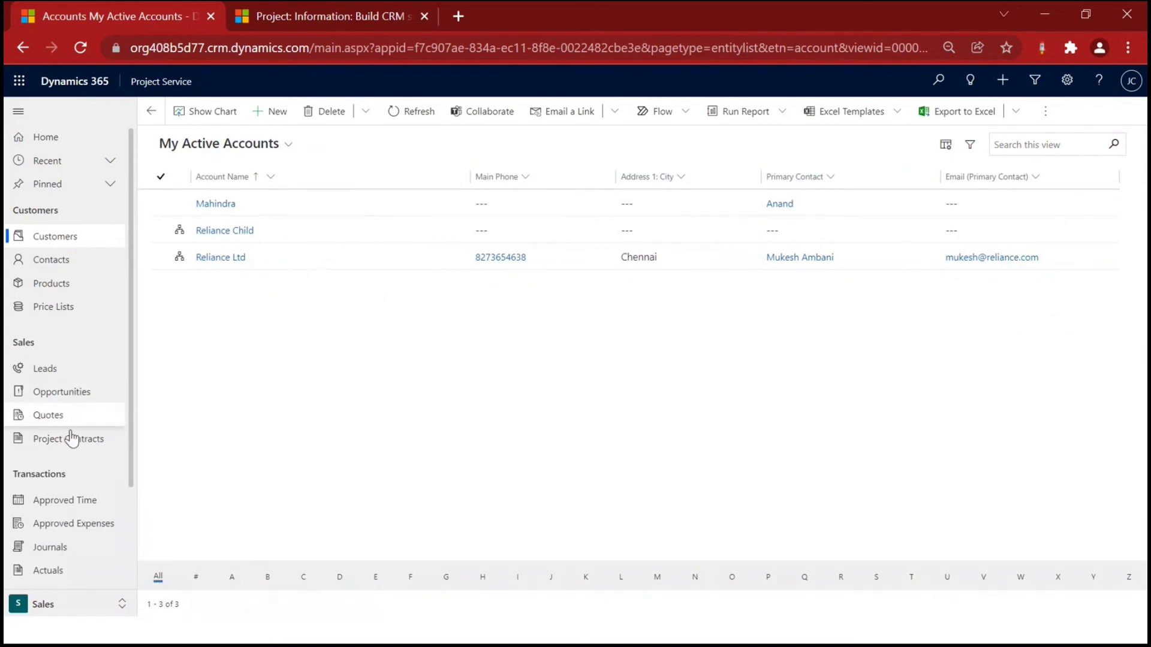
click(70, 439)
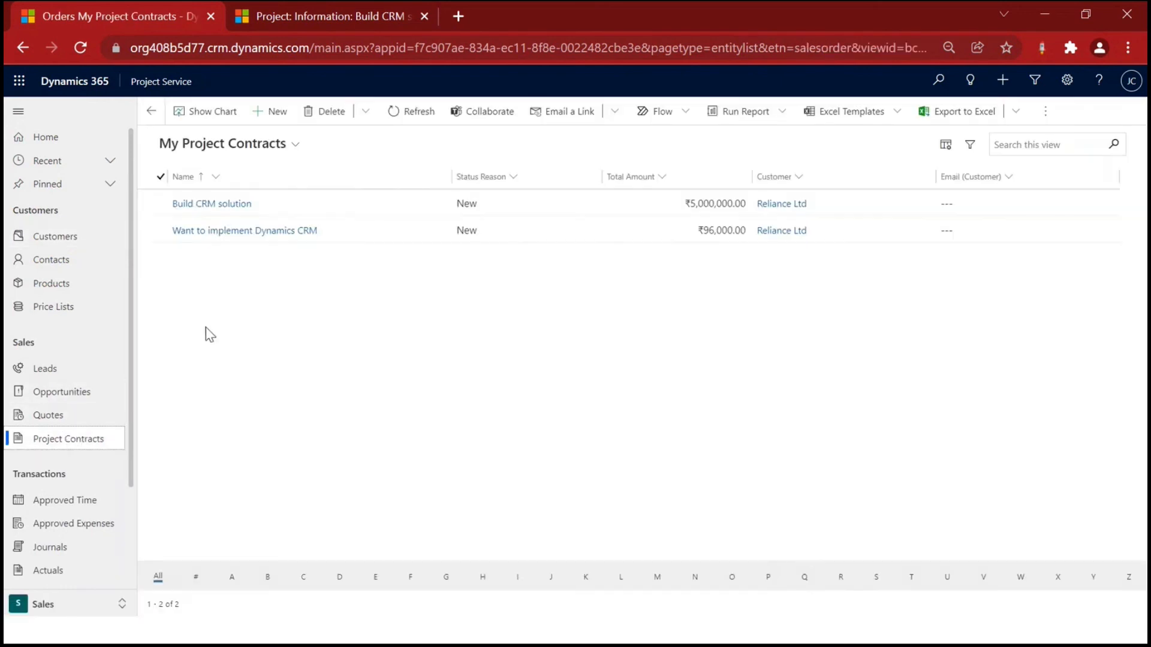
click(230, 203)
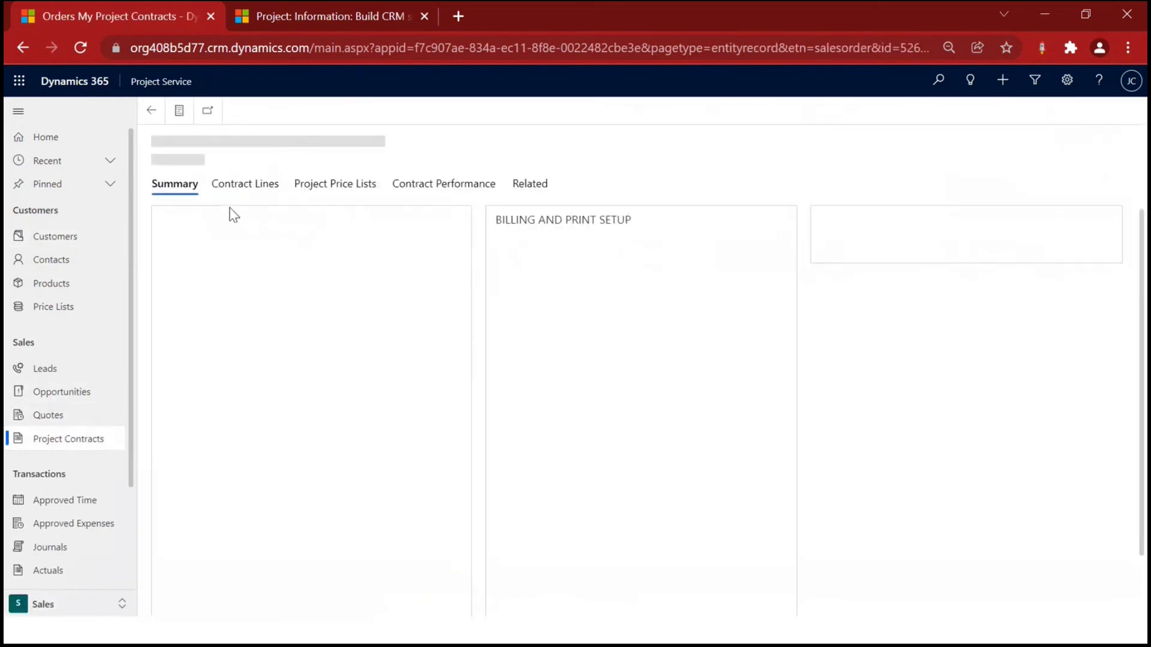
click(151, 110)
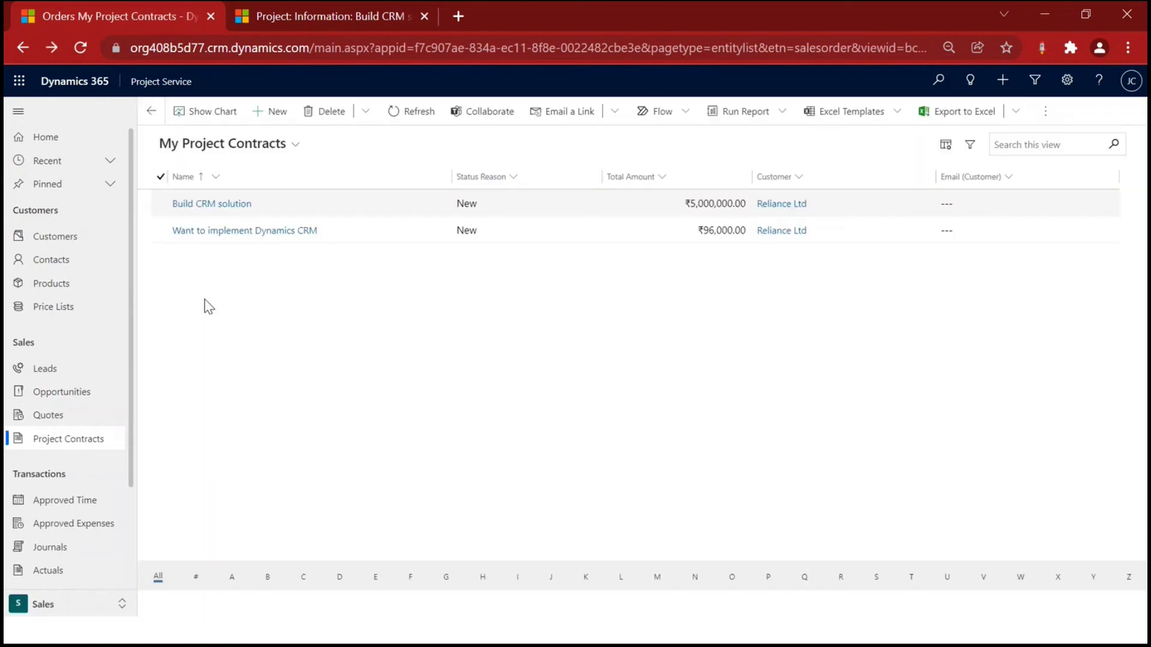
click(232, 232)
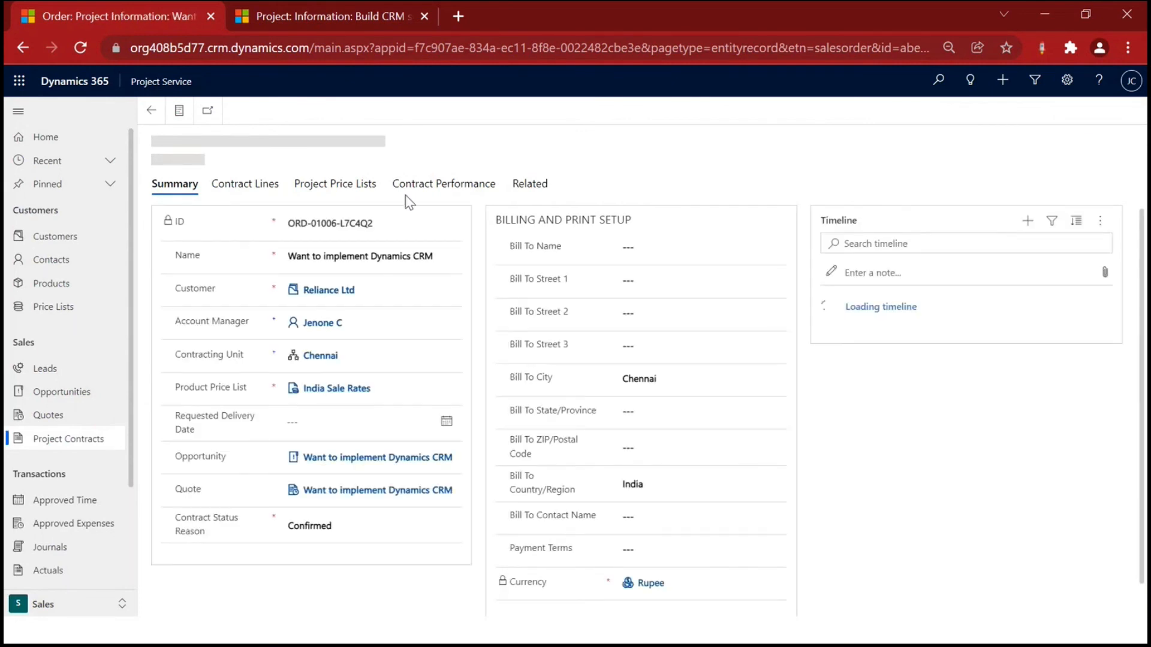
click(235, 191)
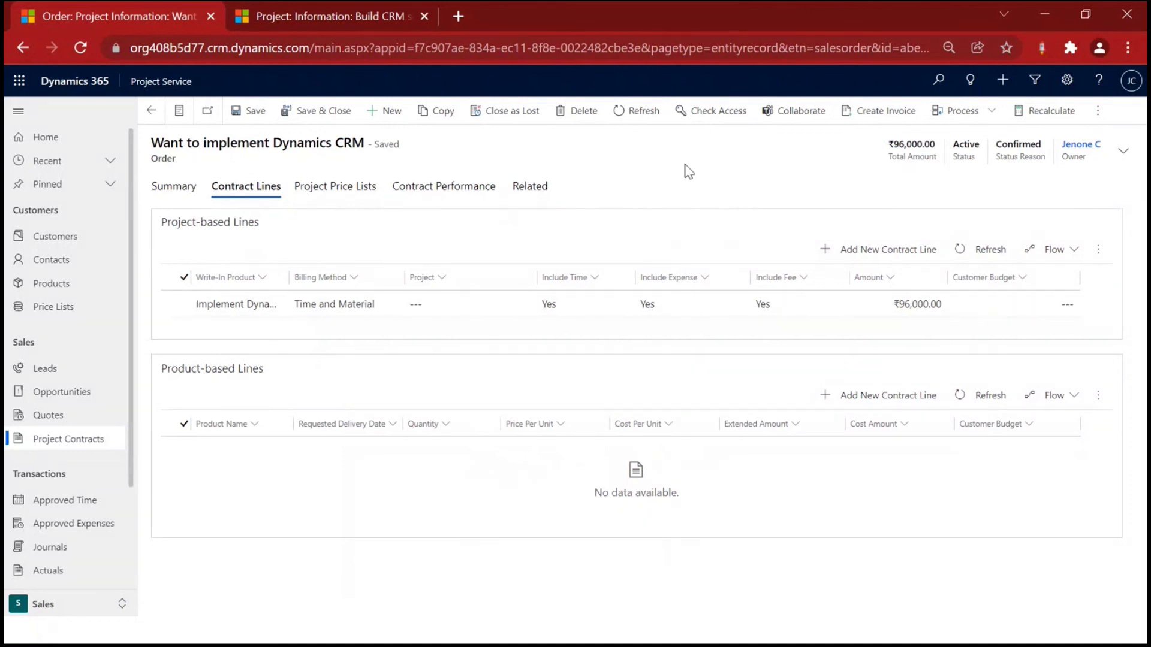
Switch to the Projects area and open the weekly time entries
click(88, 607)
click(78, 483)
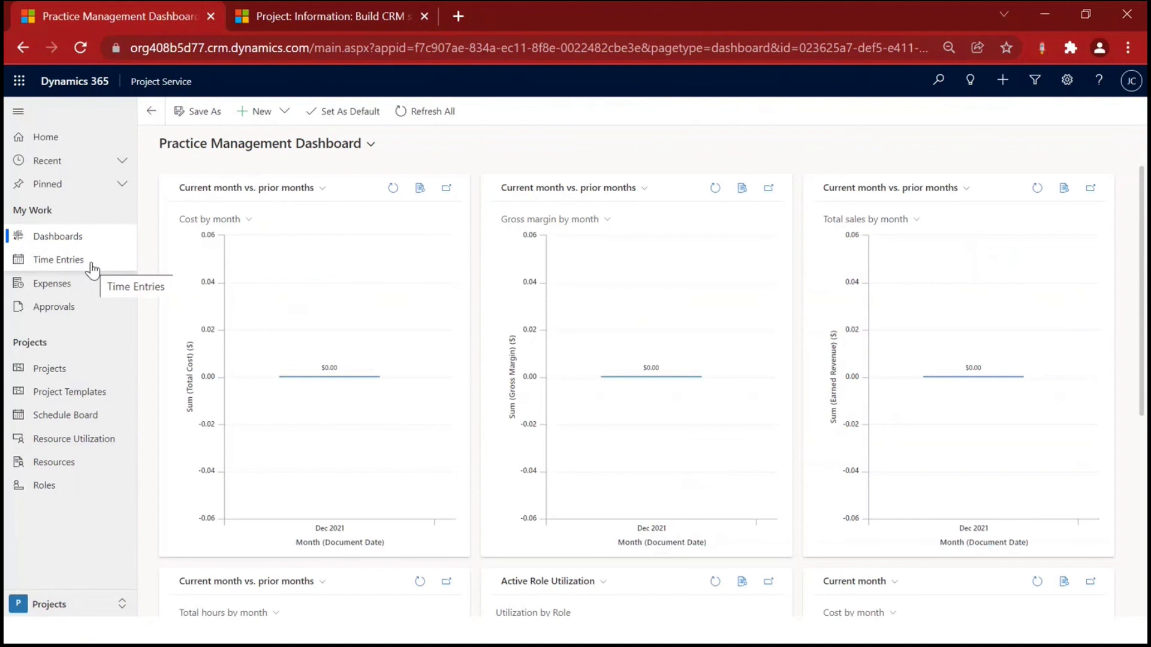
click(90, 264)
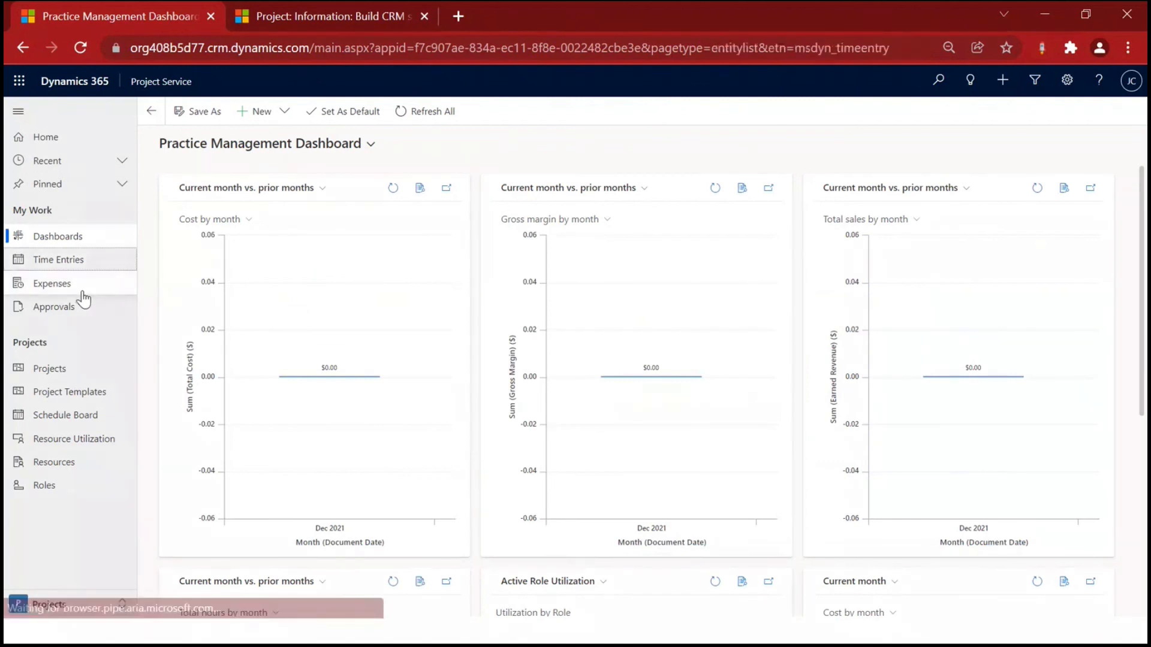
click(86, 289)
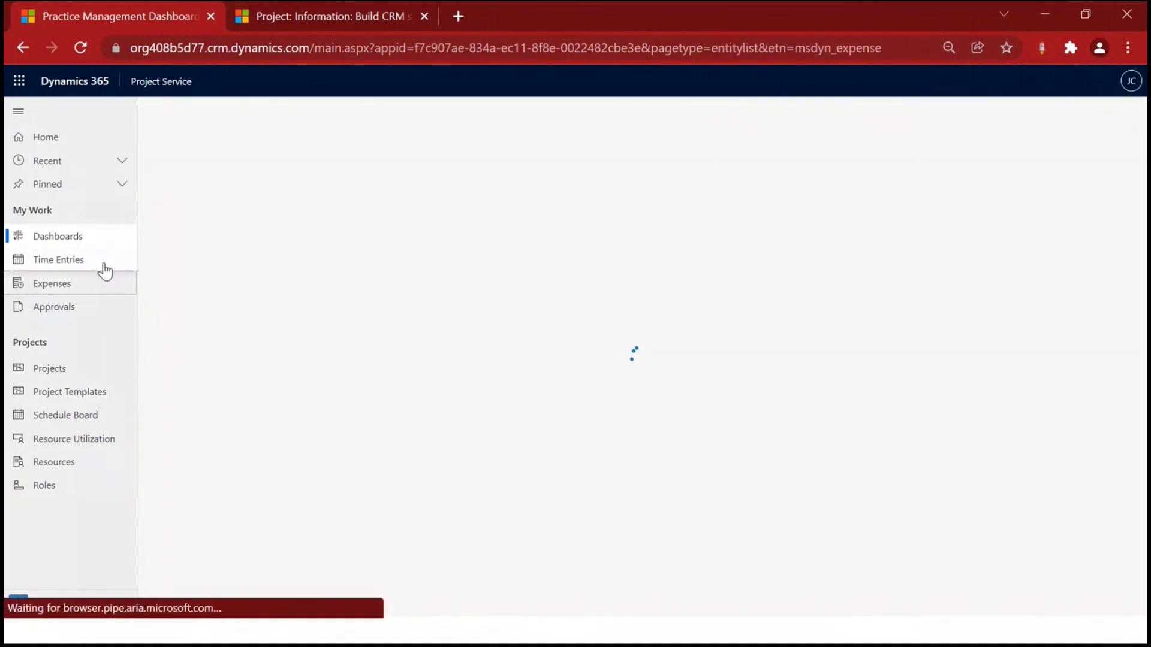
click(98, 266)
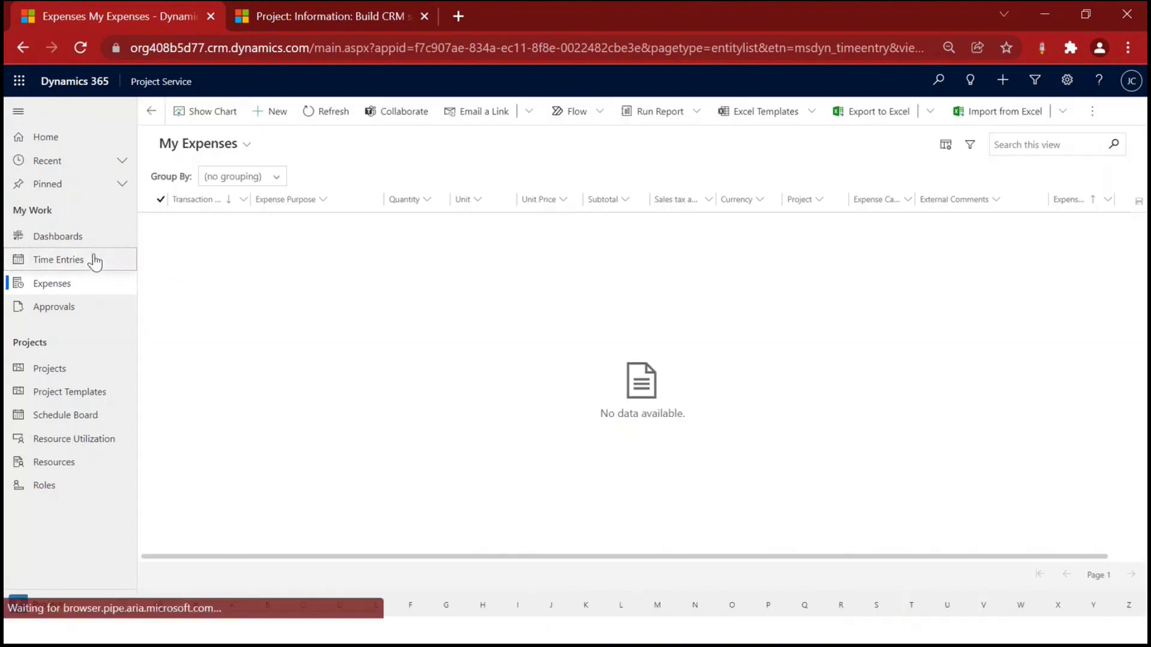
click(95, 262)
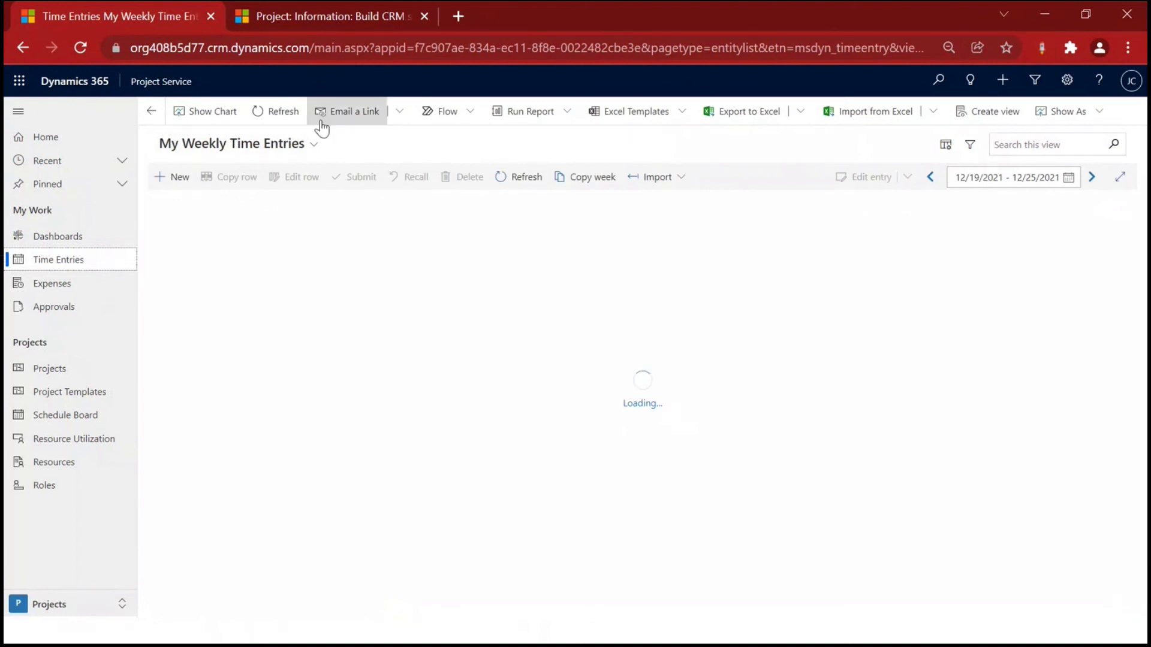
Start a new time entry for 12/20/2021 with a duration of 8 hours
click(175, 178)
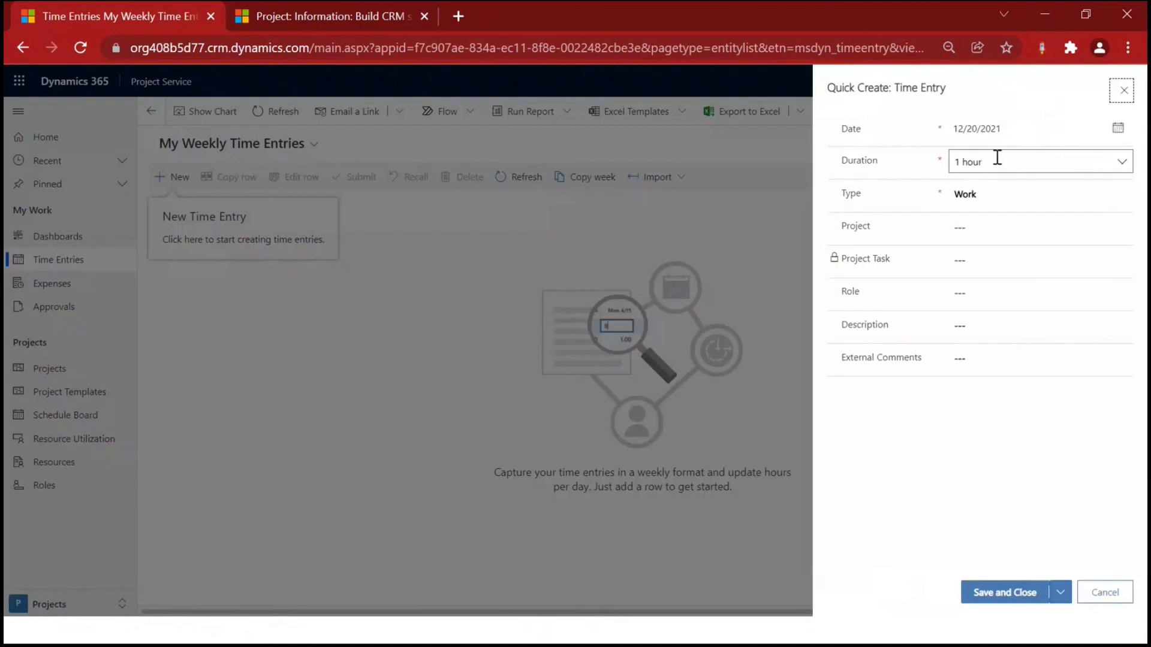
click(961, 162)
key(BackSpace)
text(8)
Assign the time entry to the Build CRM solution project and its Design task, and save it
click(1002, 237)
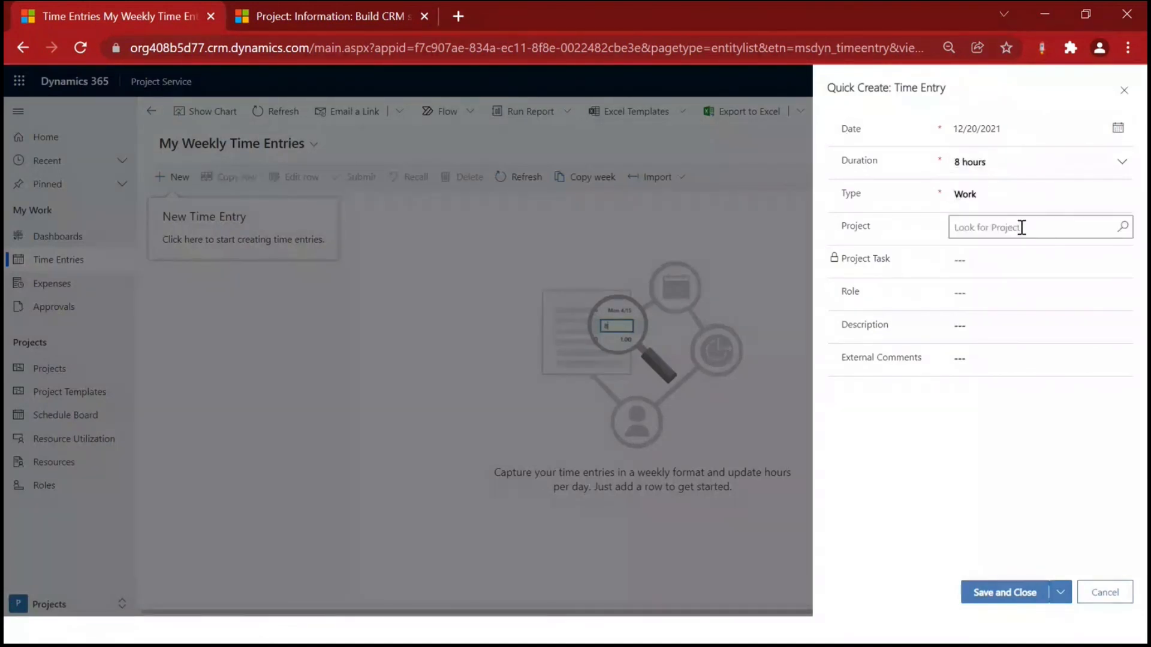
click(1022, 228)
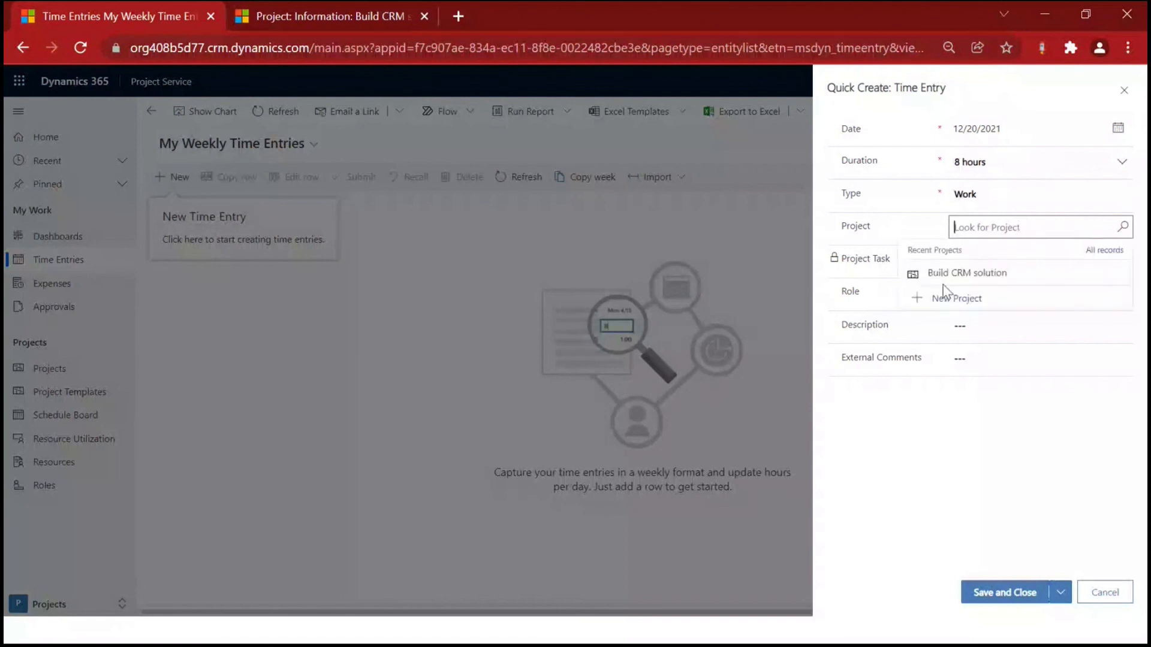
click(968, 277)
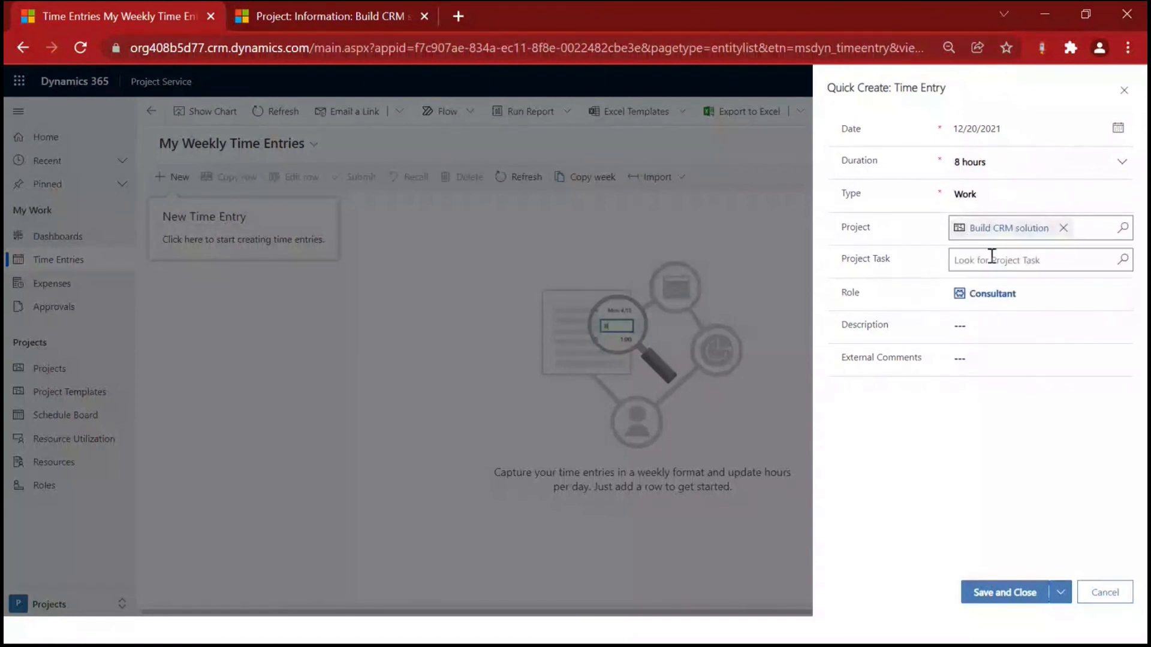
click(993, 258)
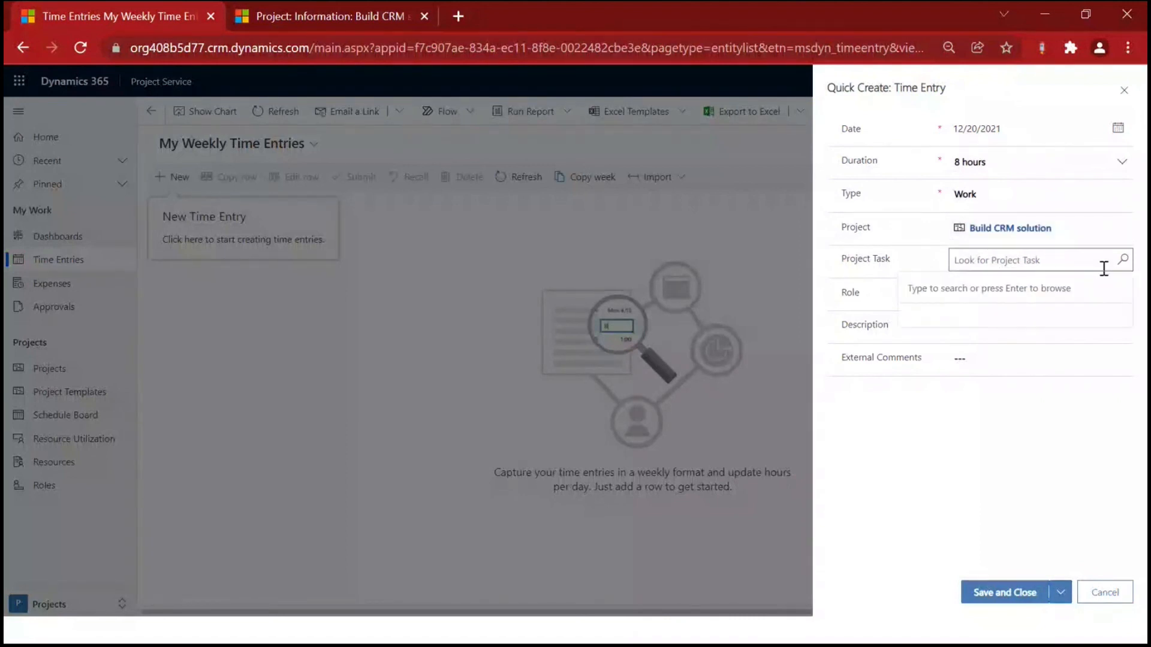
click(1123, 260)
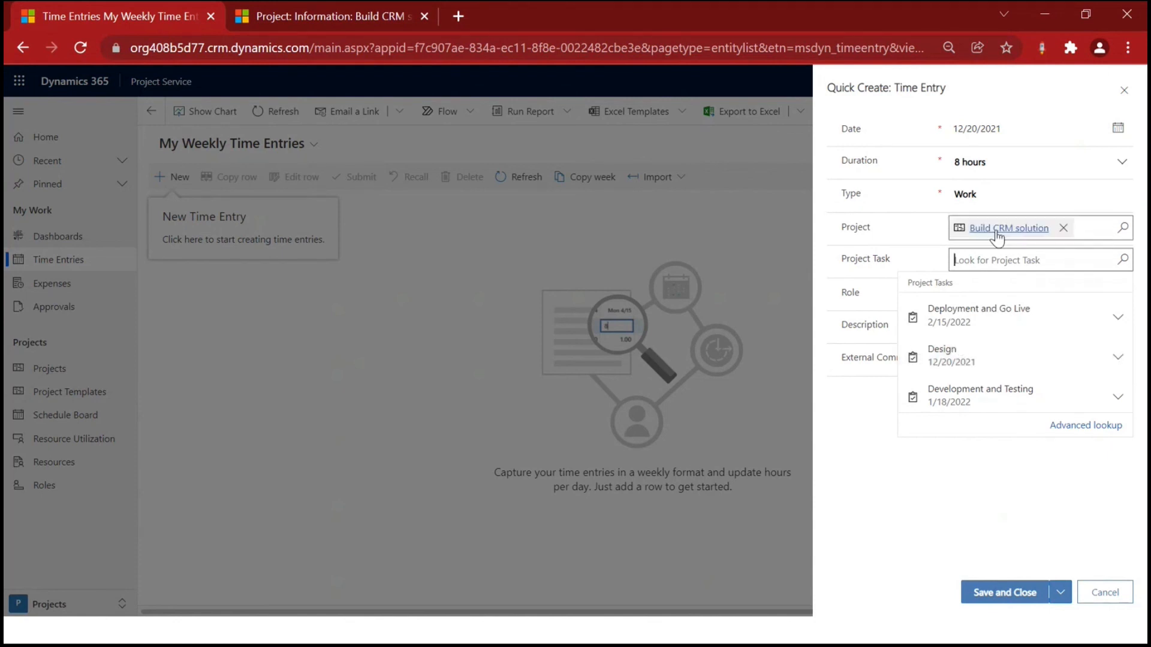
click(997, 360)
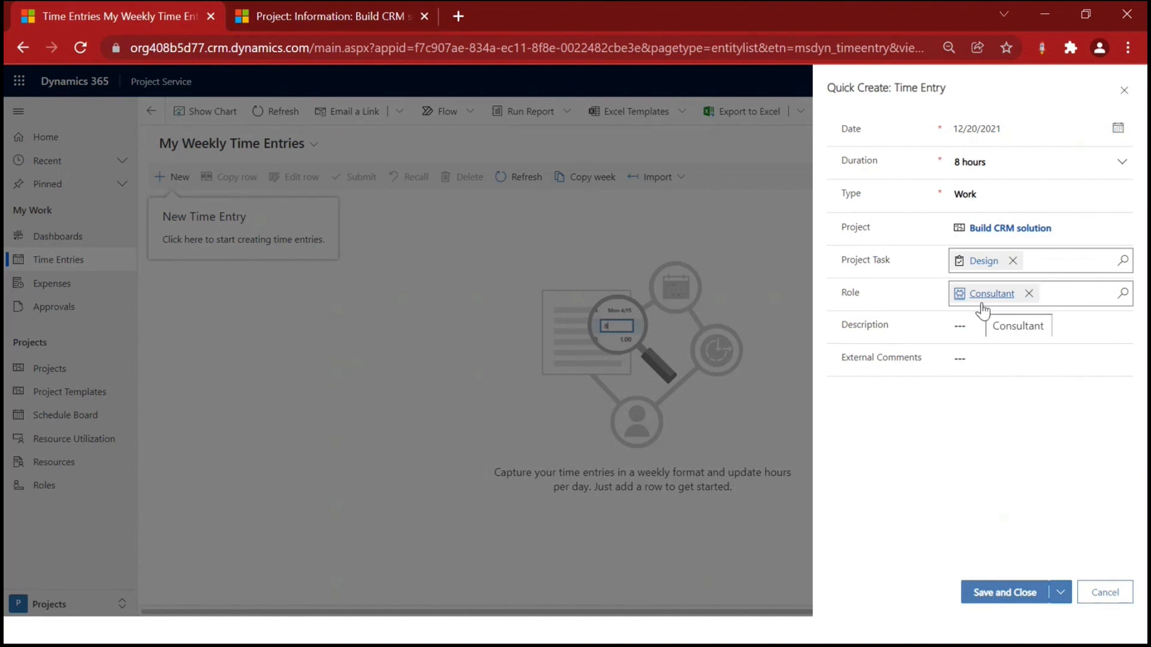
click(980, 367)
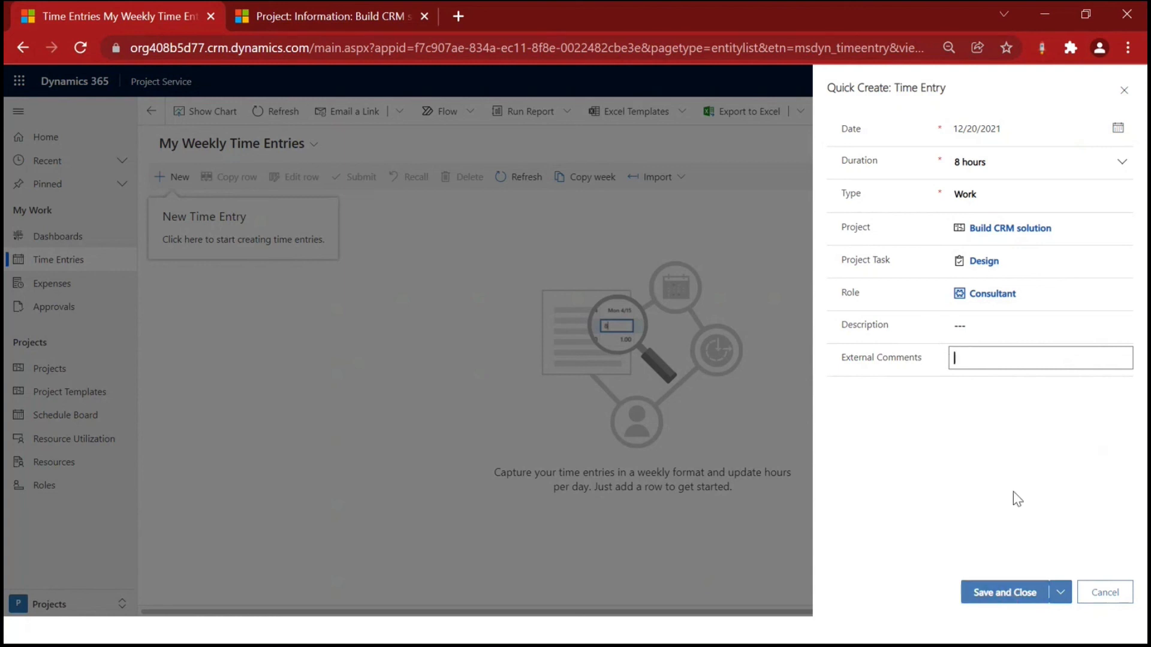
click(991, 597)
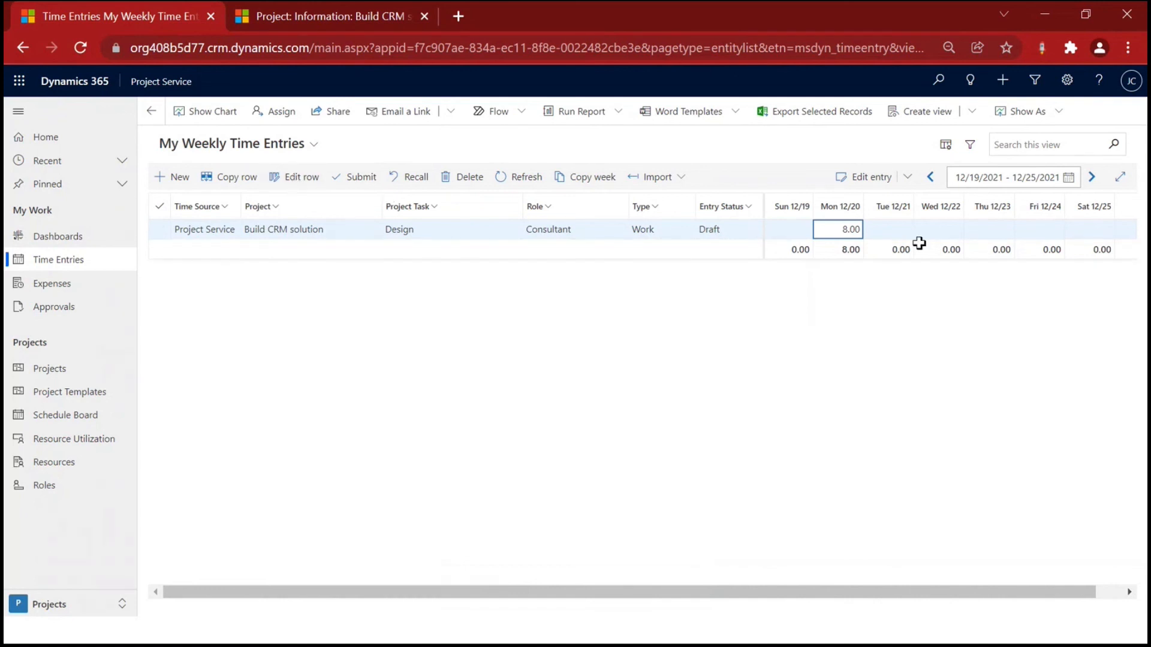
Start a new expense in the Expenses list and look through the available expense categories without choosing one
click(56, 288)
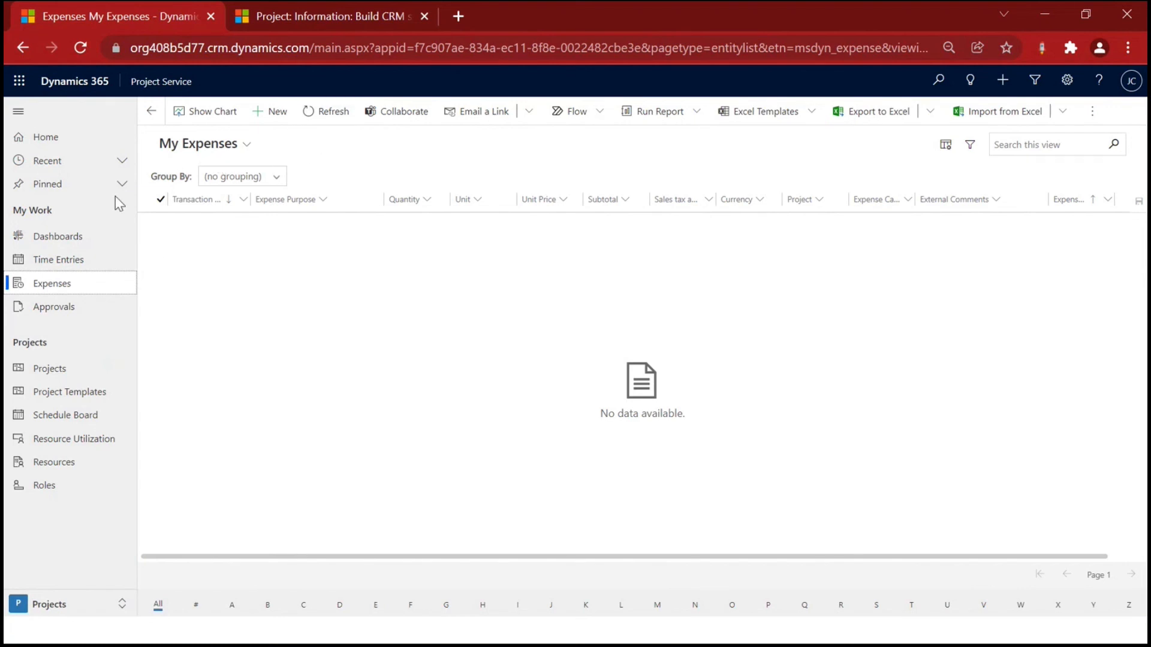
click(273, 113)
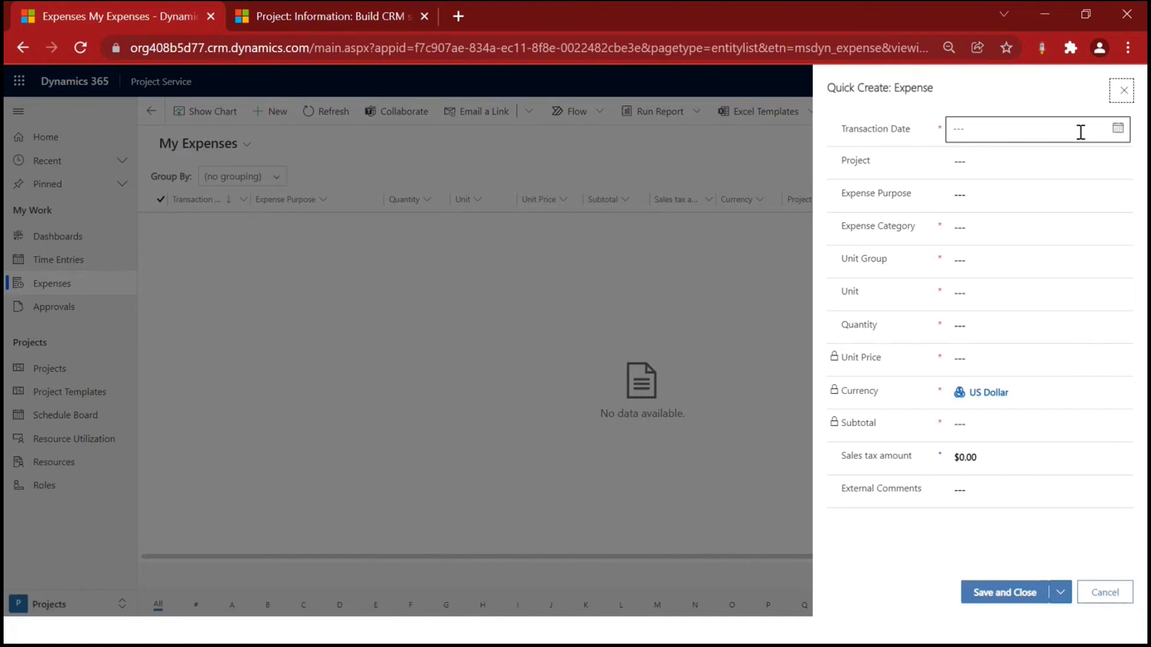
drag(854, 160, 878, 165)
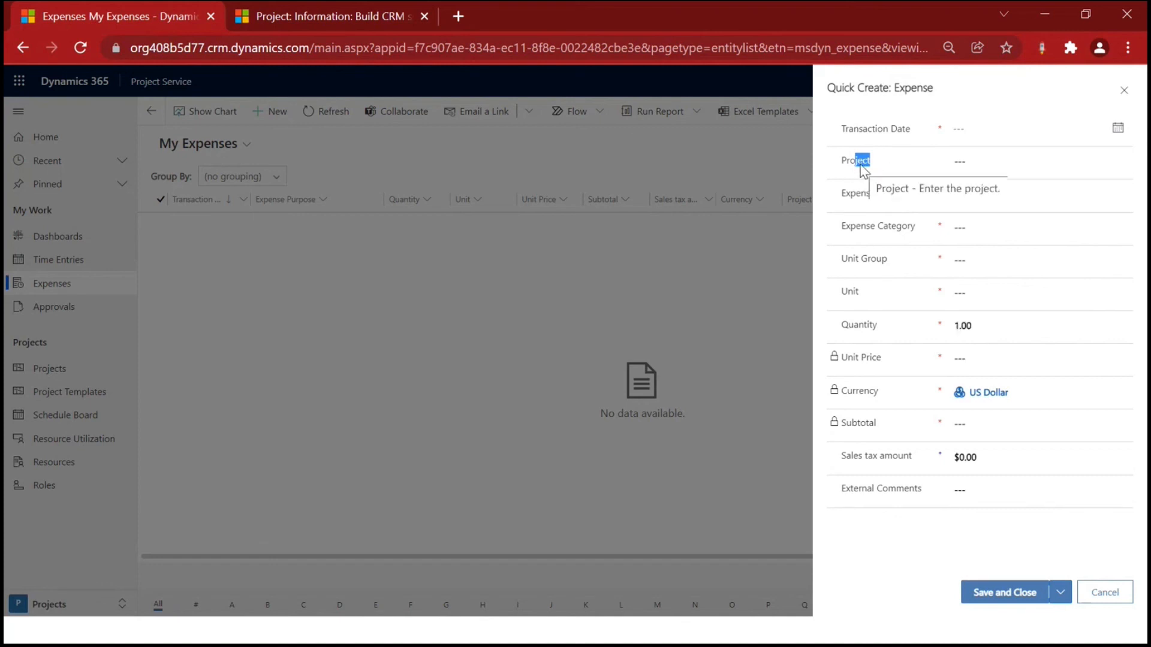
click(984, 229)
click(1122, 226)
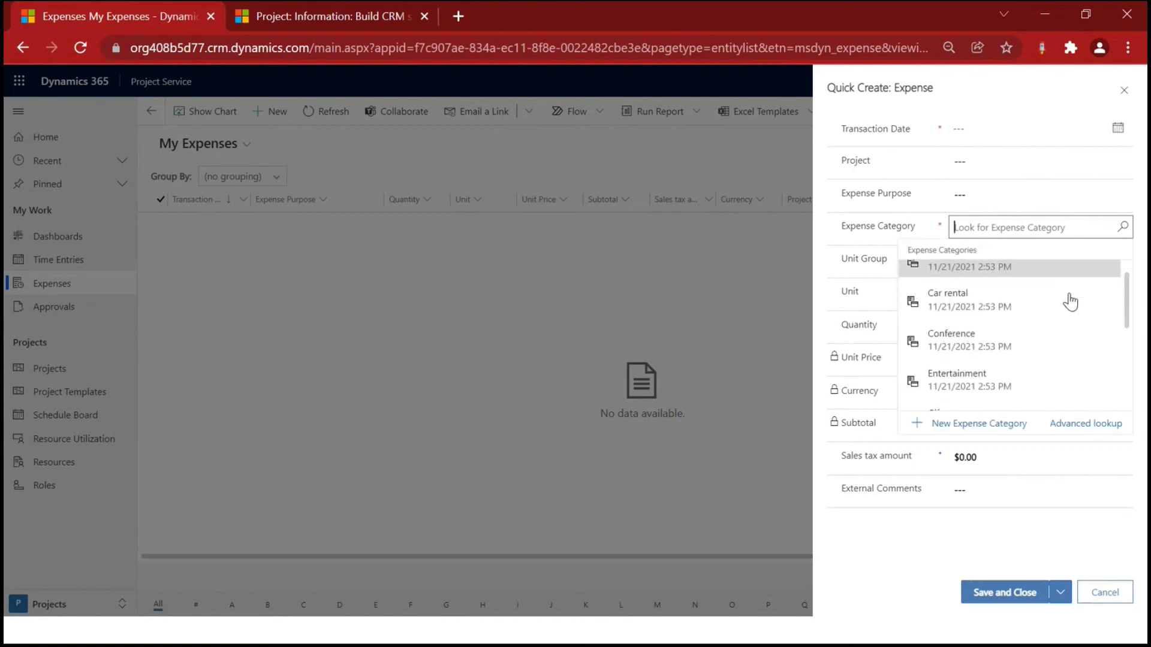
scroll(1043, 312, down, 3)
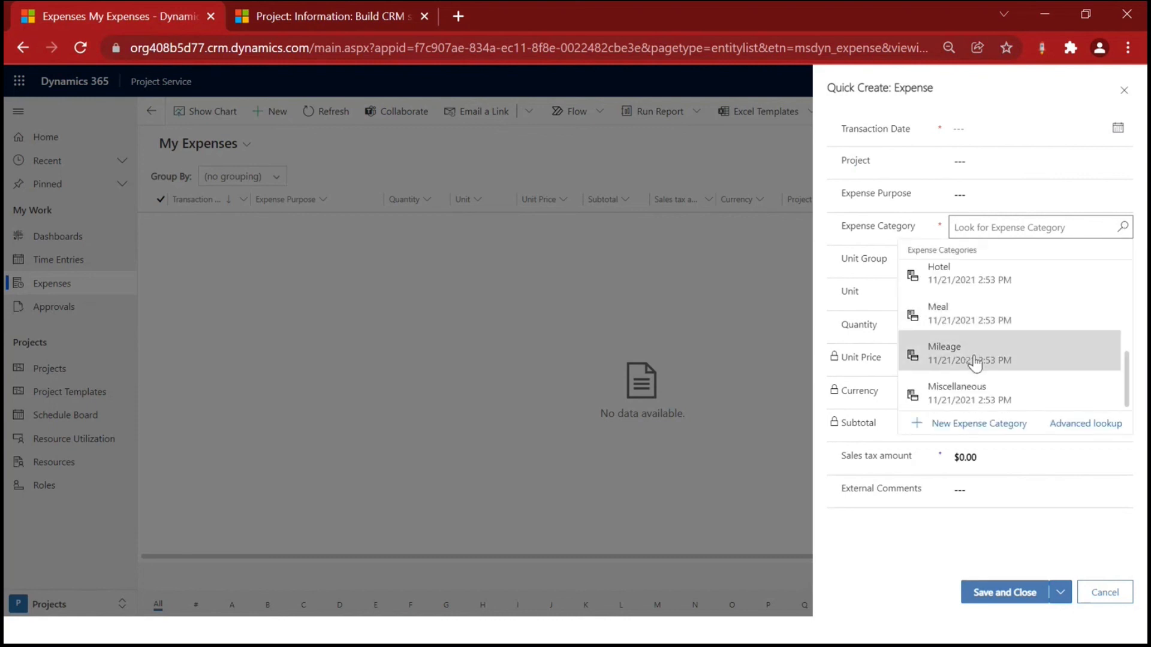
scroll(977, 360, up, 2)
scroll(971, 327, up, 2)
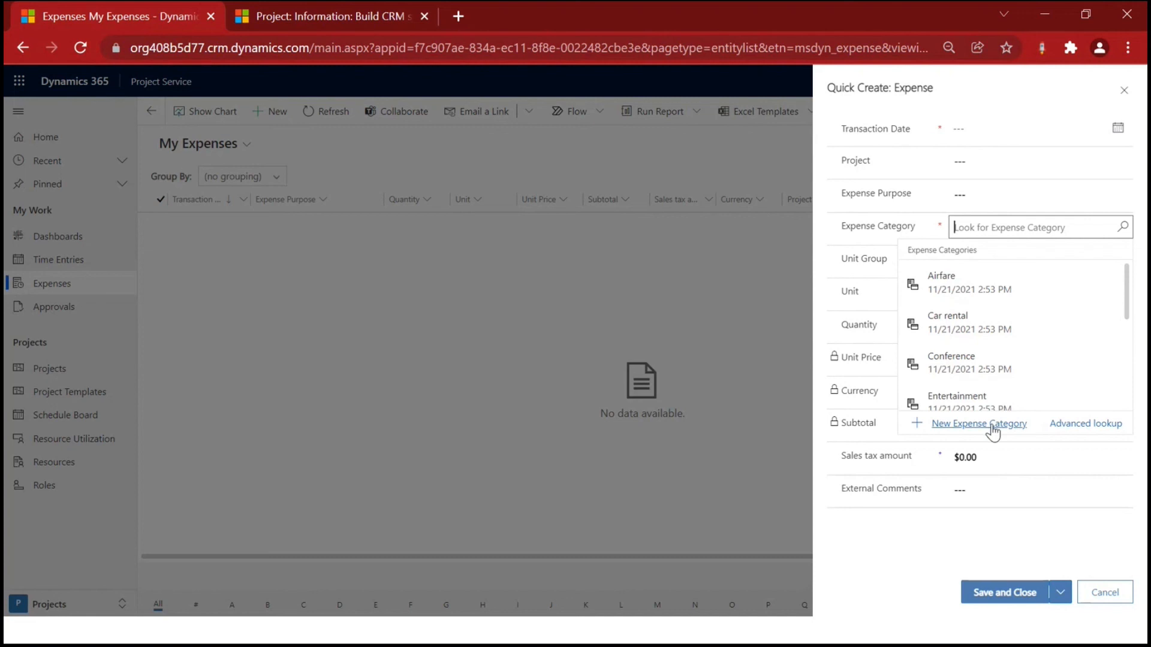
click(849, 240)
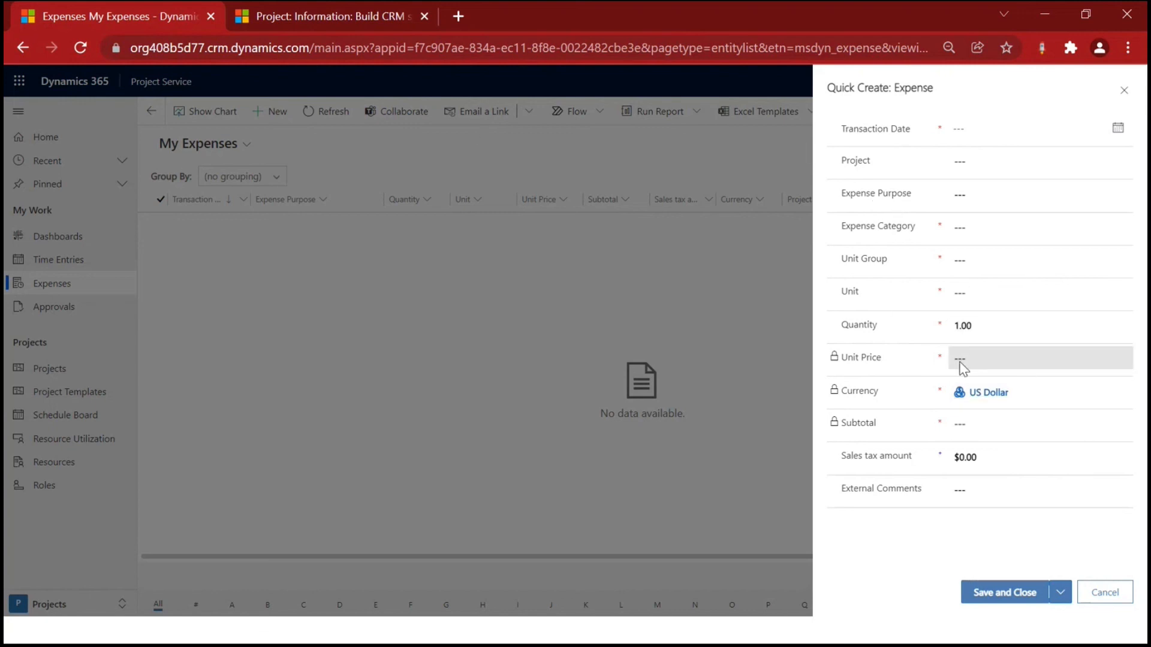
Check the currency field of the new expense and discard the form without saving
double_click(869, 392)
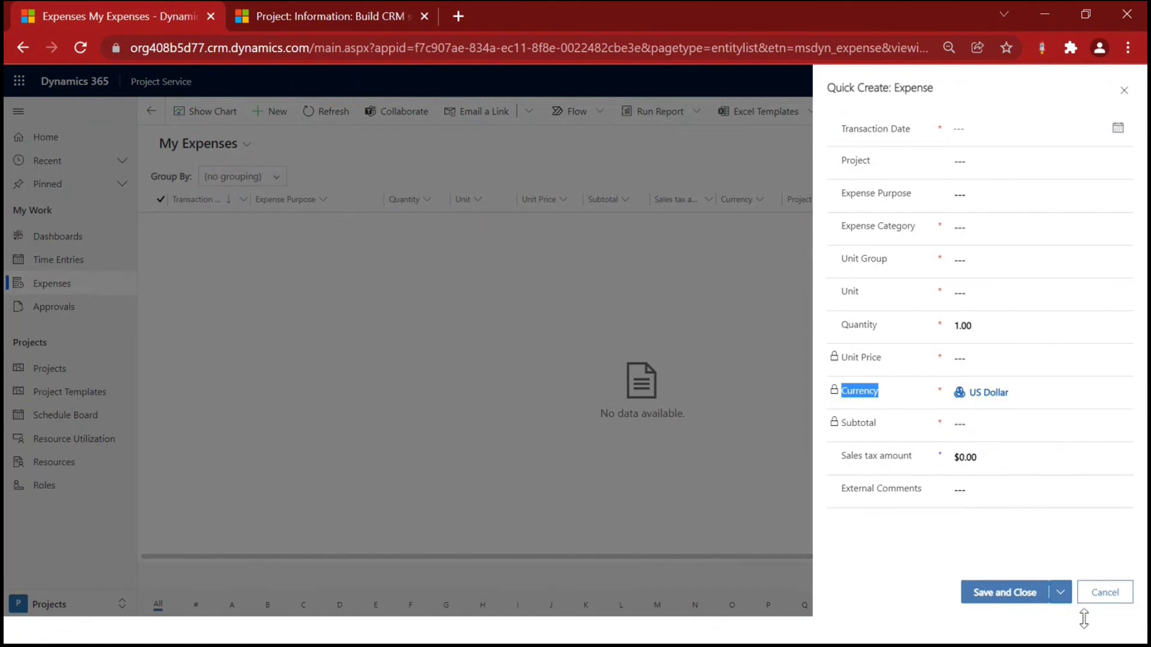
click(1087, 599)
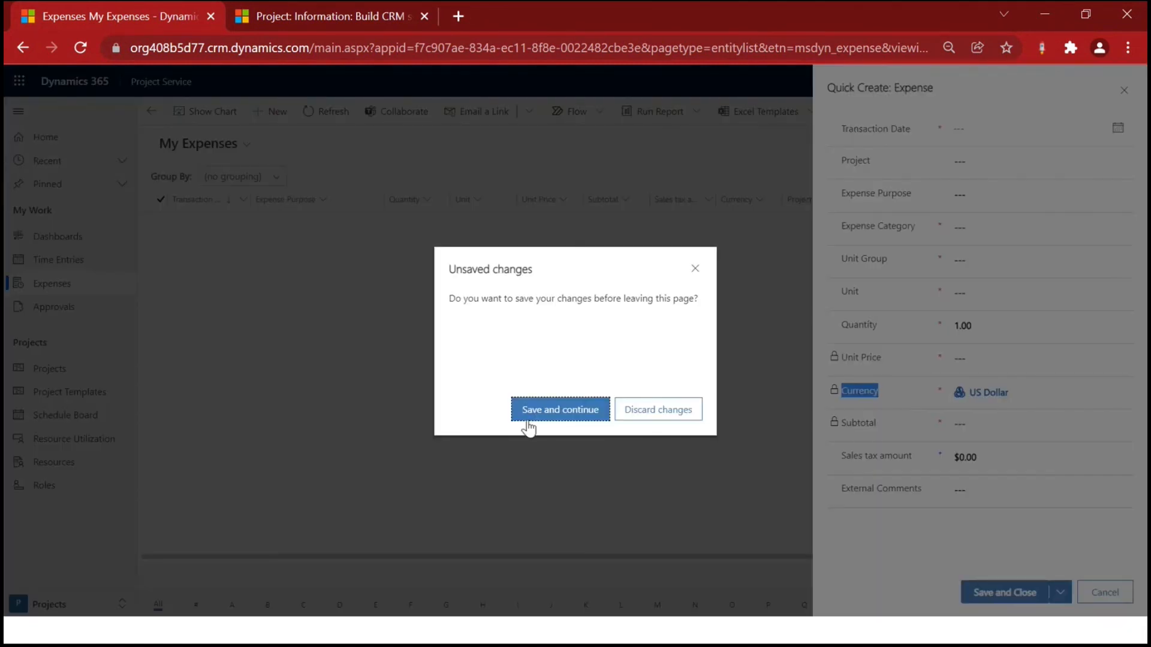
click(642, 414)
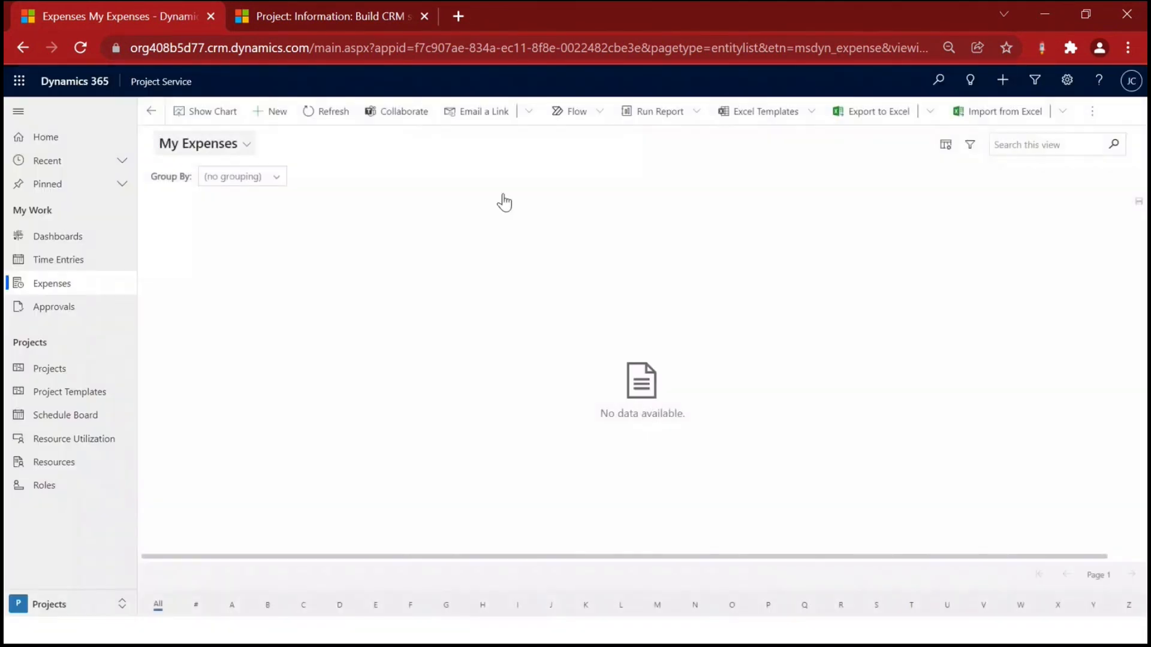